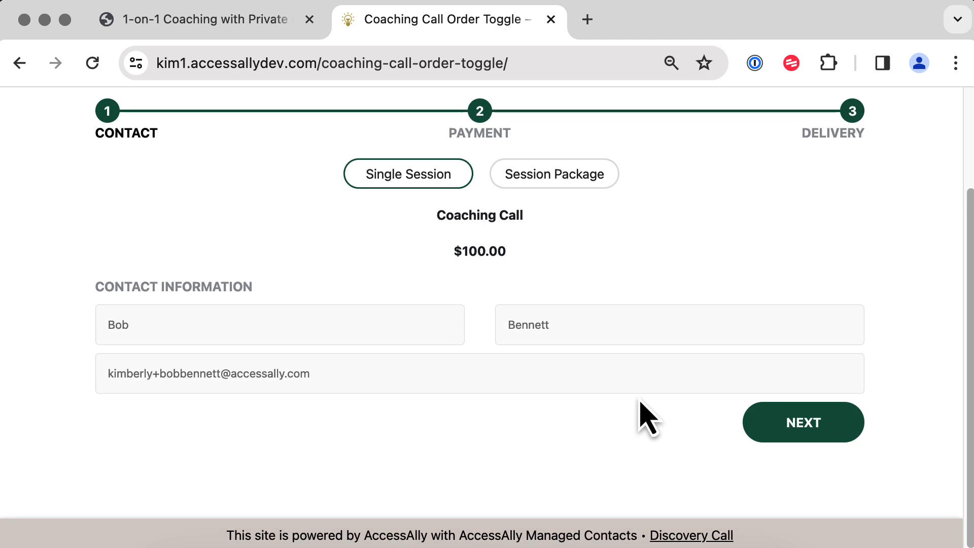
# Compare the four-session package, then choose the $100 Single Session and continue to payment.
pyautogui.click(579, 187)
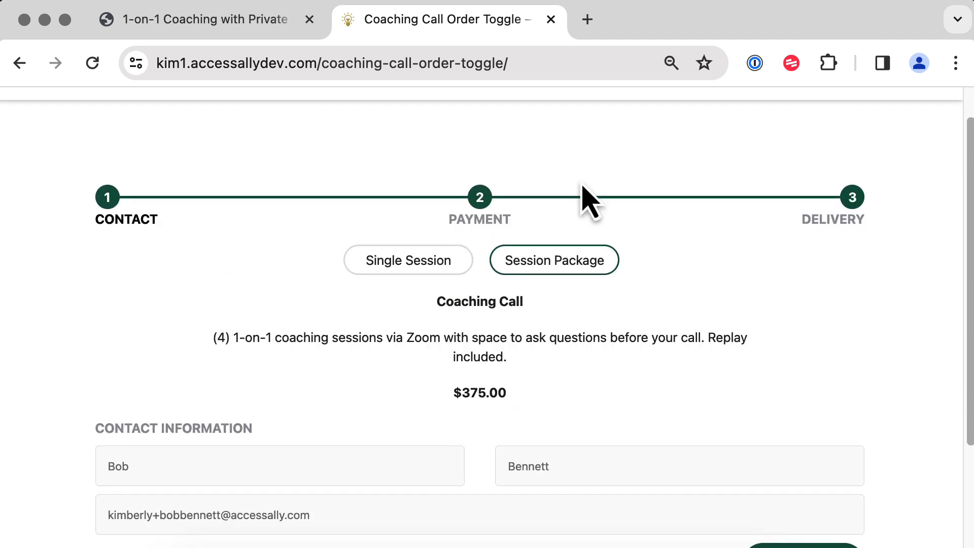
pyautogui.click(401, 258)
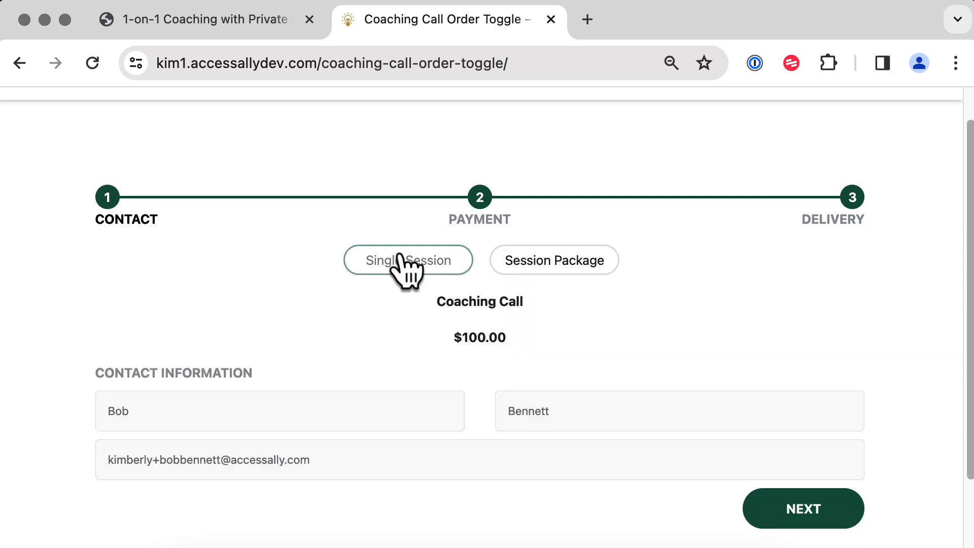
pyautogui.click(803, 533)
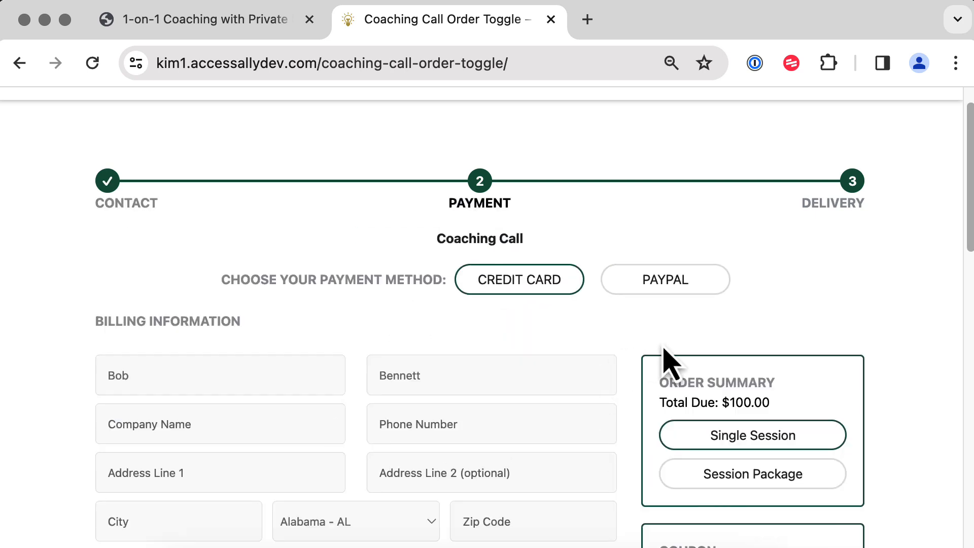
# Fill in the billing phone, address, city, state and zip, accept the purchase conditions, and pay.
pyautogui.scroll(-5, 669, 362)
pyautogui.click(492, 180)
pyautogui.write('999-123-1234')
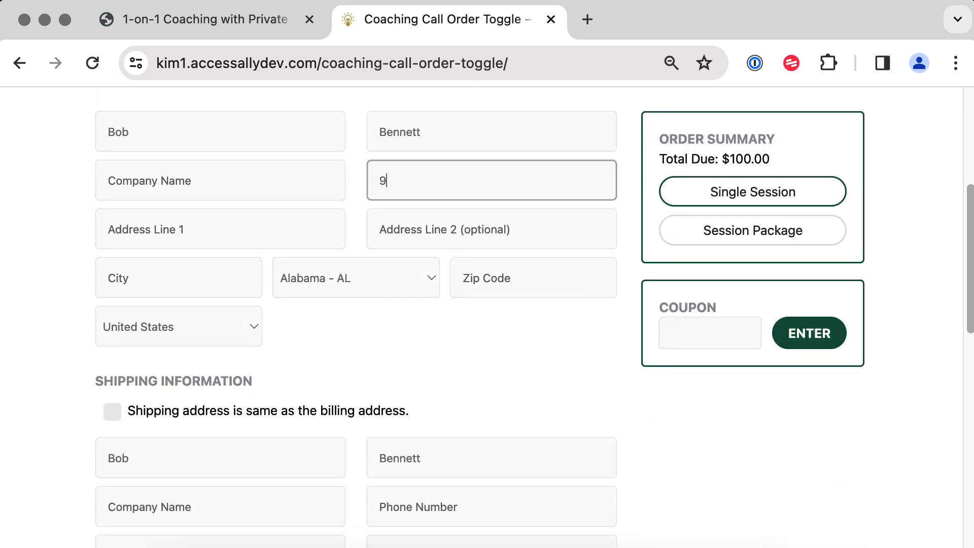
pyautogui.press('Tab')
pyautogui.write('1234 Main Street')
pyautogui.press('Tab')
pyautogui.write('Savannah')
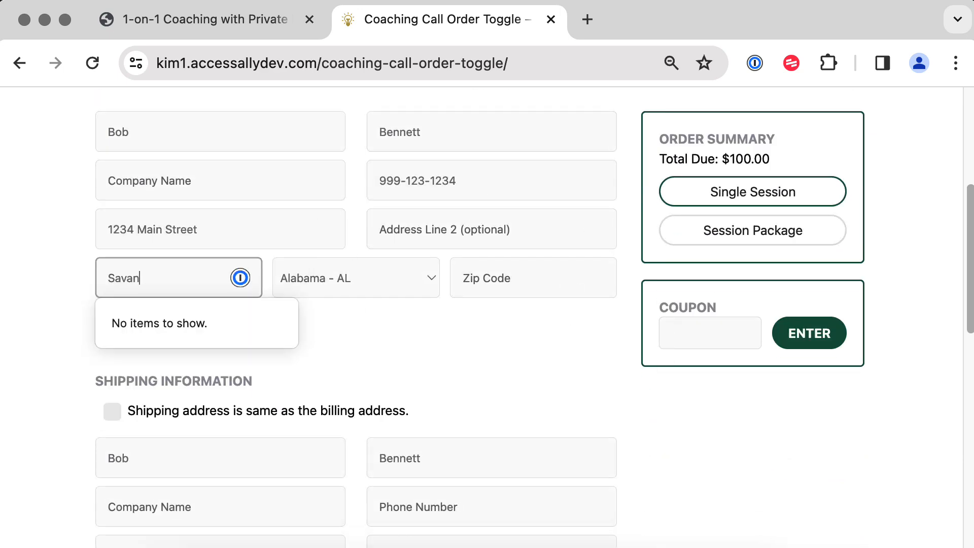
pyautogui.press('Tab')
pyautogui.press('g')
pyautogui.press('Tab')
pyautogui.write('12')
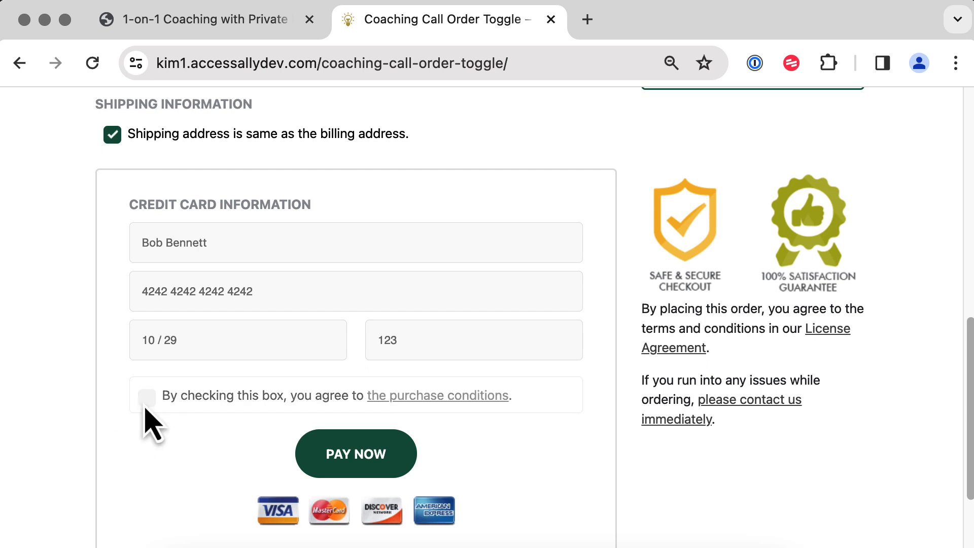
pyautogui.click(146, 401)
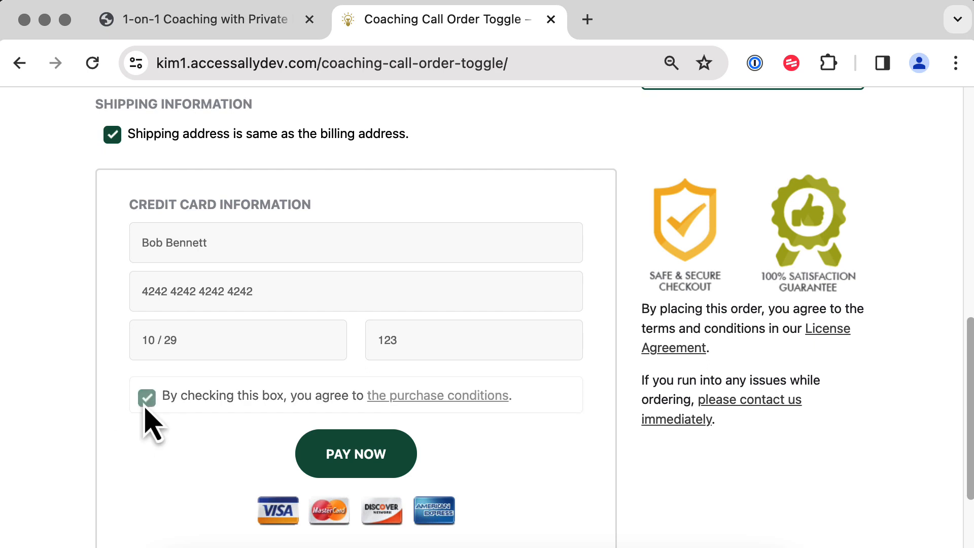
pyautogui.click(373, 471)
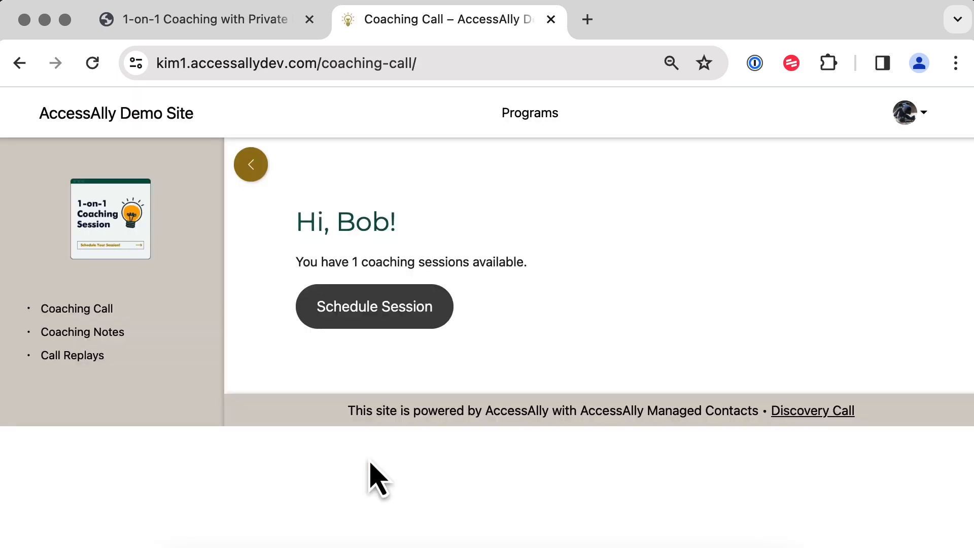
# Pick the 2:00pm slot on Wednesday, March 13 for the coaching session.
pyautogui.click(394, 330)
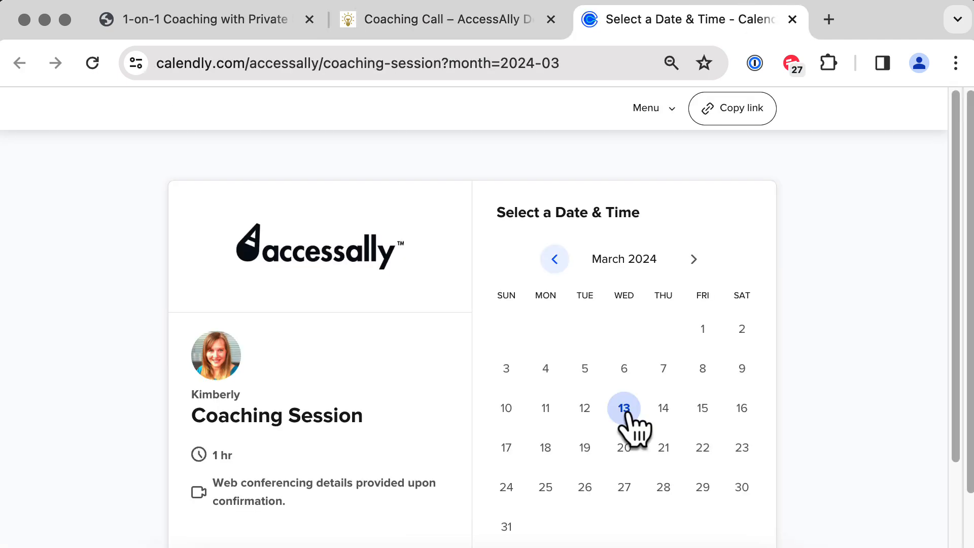
pyautogui.click(624, 410)
pyautogui.click(751, 321)
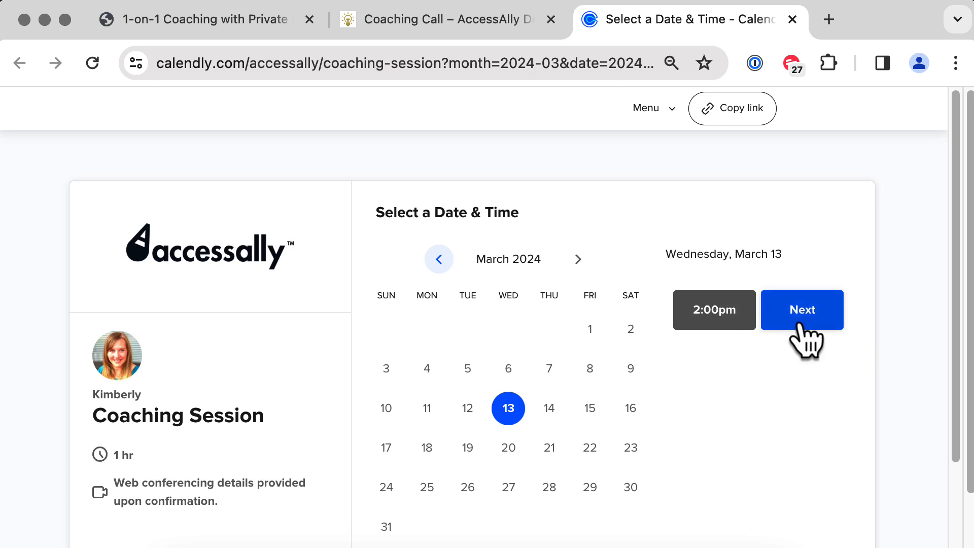
pyautogui.click(802, 334)
# Enter the attendee's name and e-mail address and schedule the event.
pyautogui.click(507, 274)
pyautogui.press('Tab')
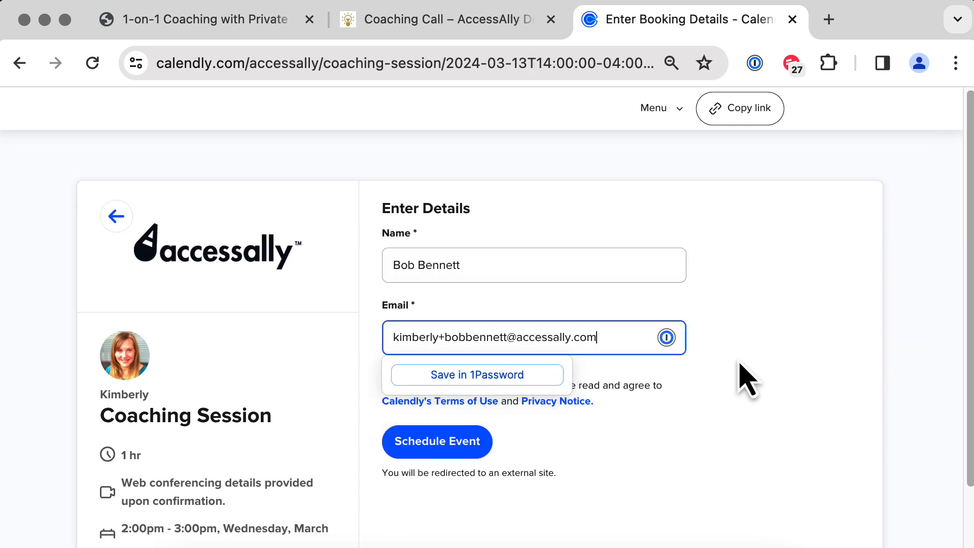
pyautogui.click(744, 400)
pyautogui.click(431, 445)
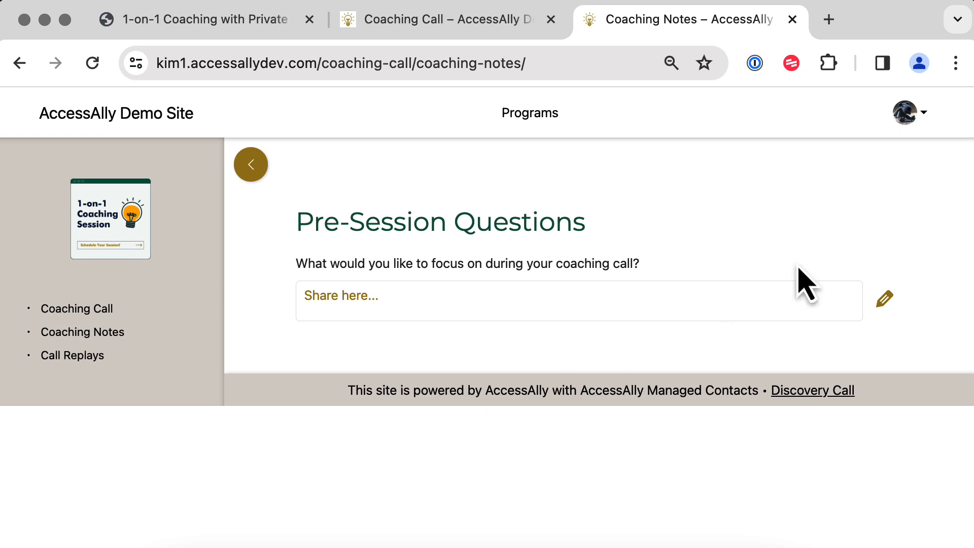
# Save the pre-session answer 'I'd like to focus on time management.' and go to Call Replays.
pyautogui.click(619, 311)
pyautogui.write("I'd like to focus on time manamg")
pyautogui.press('BackSpace')
pyautogui.press('BackSpace')
pyautogui.write('gement.')
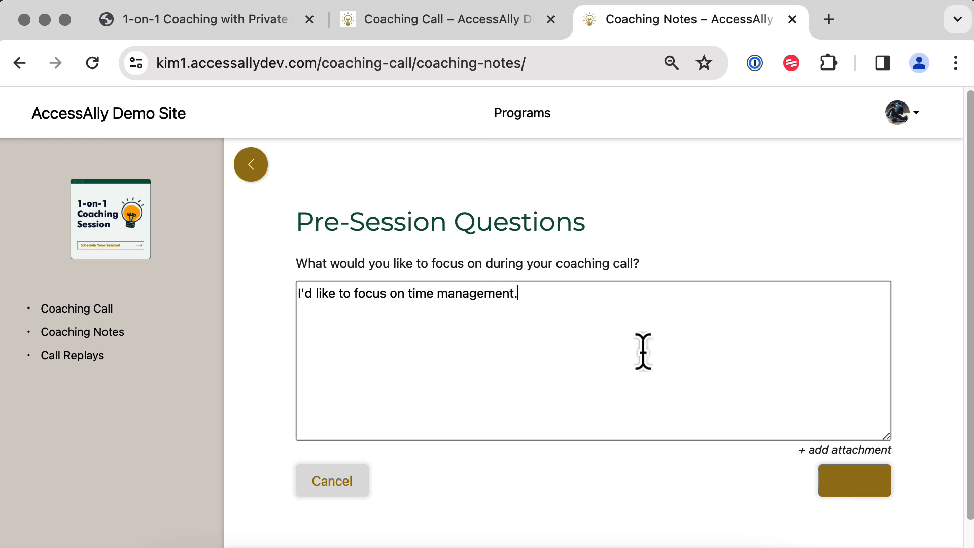
pyautogui.click(840, 481)
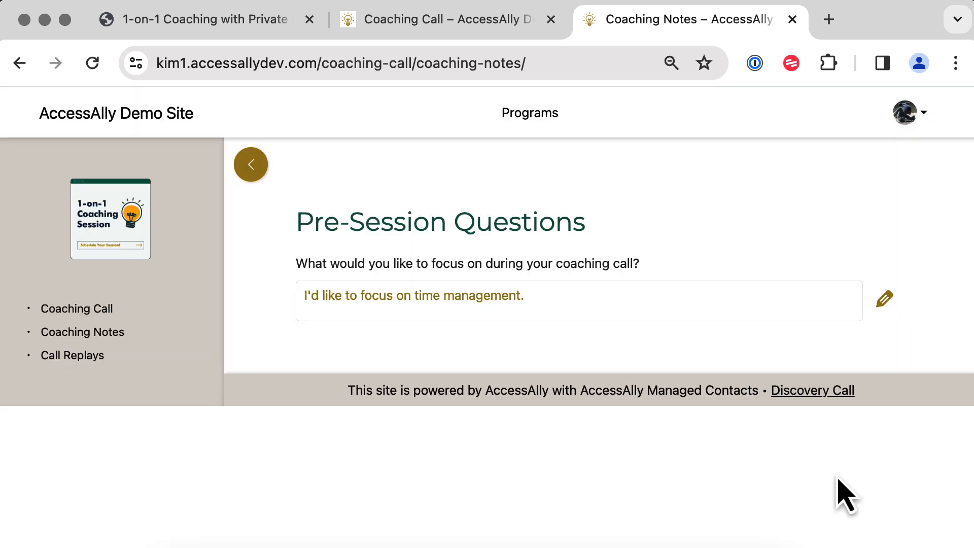
pyautogui.click(92, 361)
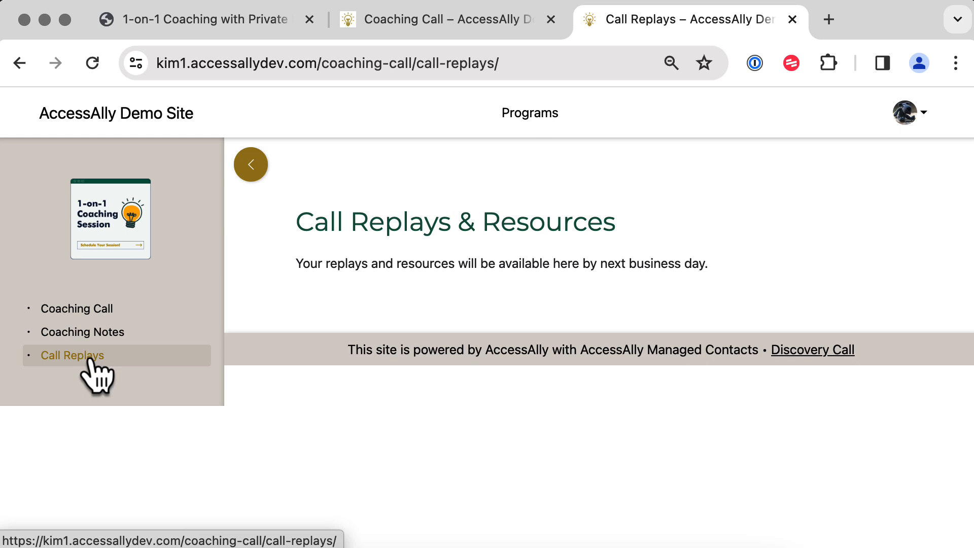
# As admin, open the Business Weekly protected content for editing from All Protected Content.
pyautogui.click(52, 521)
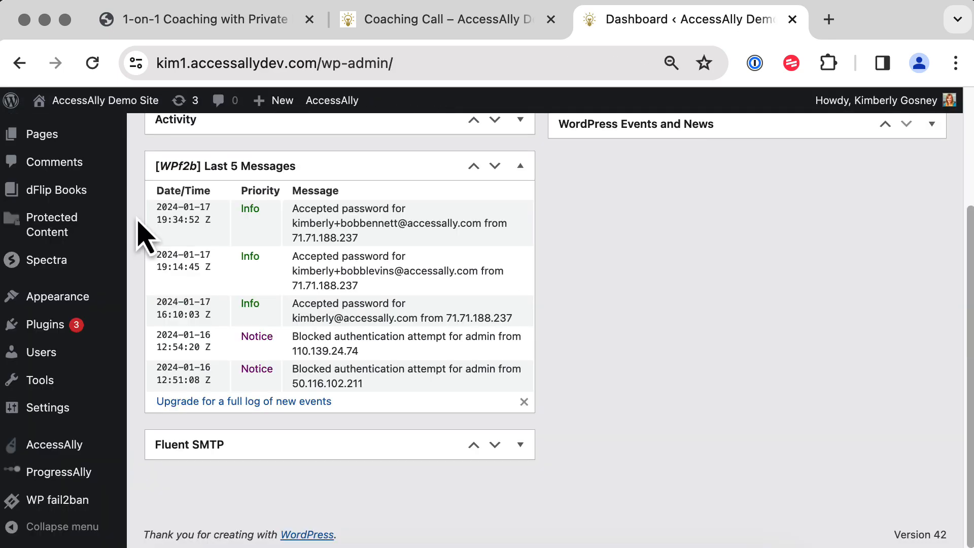
pyautogui.moveTo(45, 249)
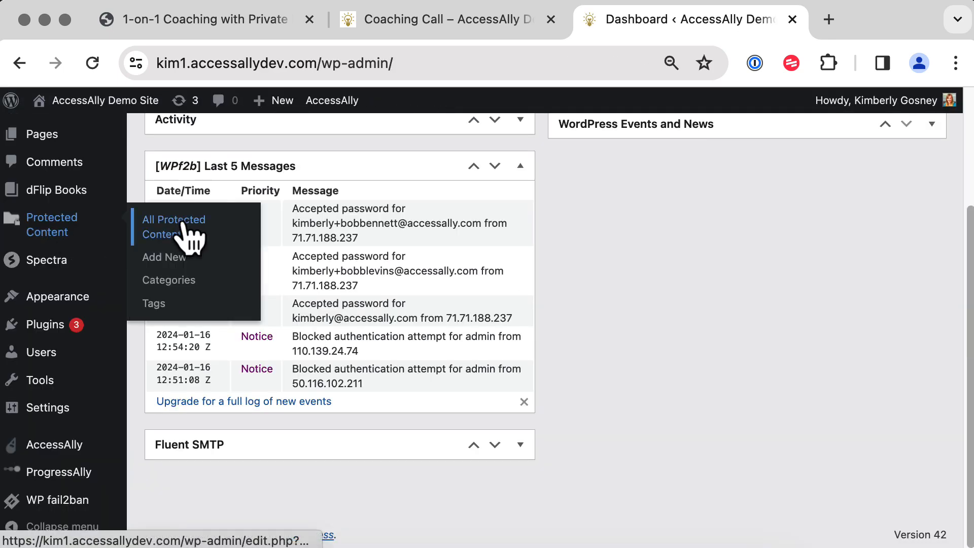
pyautogui.click(188, 235)
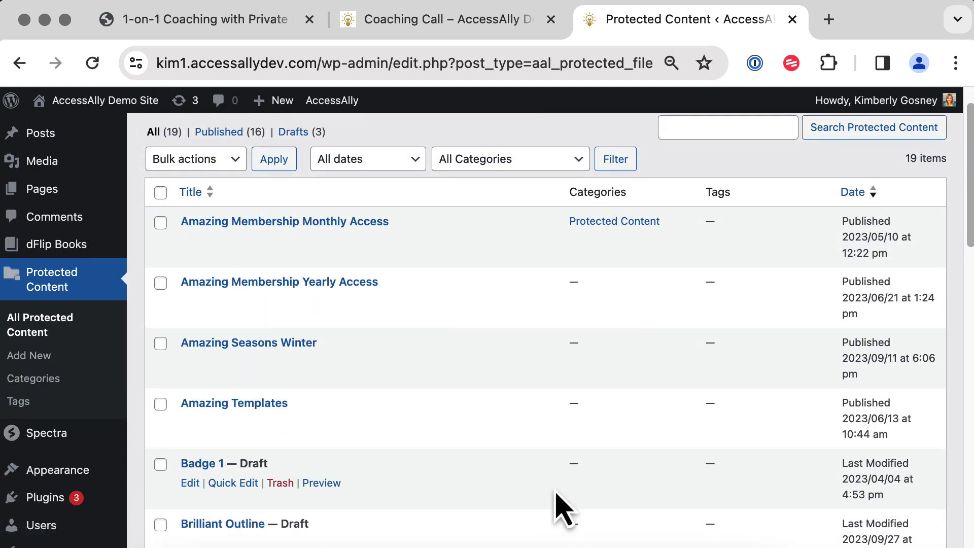
pyautogui.scroll(-5, 558, 507)
pyautogui.scroll(-10, 558, 508)
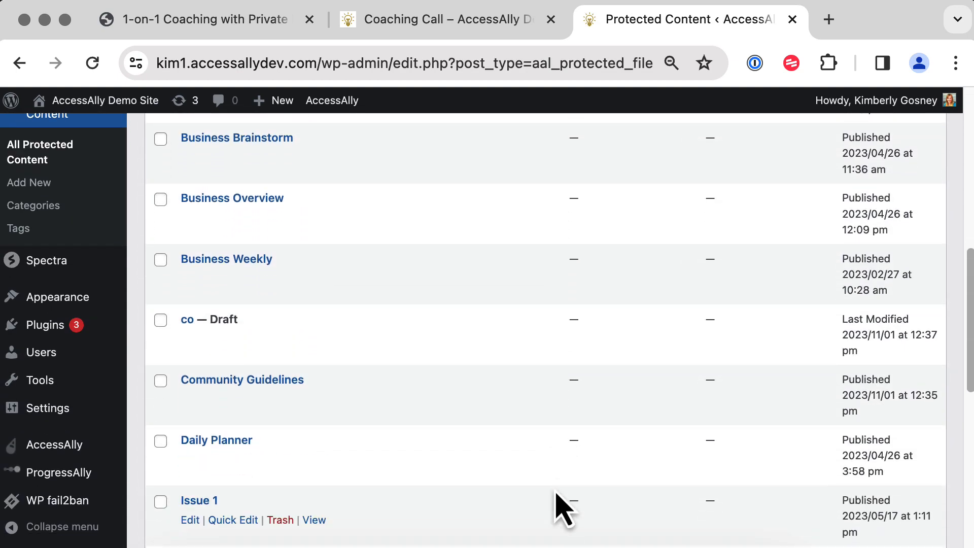
pyautogui.click(189, 279)
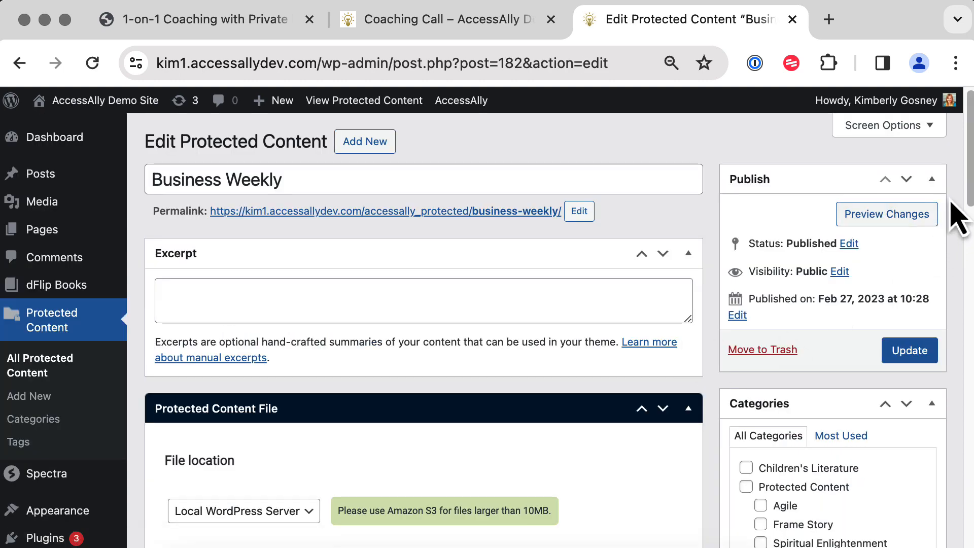
# Copy the Business Weekly permalink's link address.
pyautogui.moveTo(968, 190); pyautogui.dragTo(970, 453)
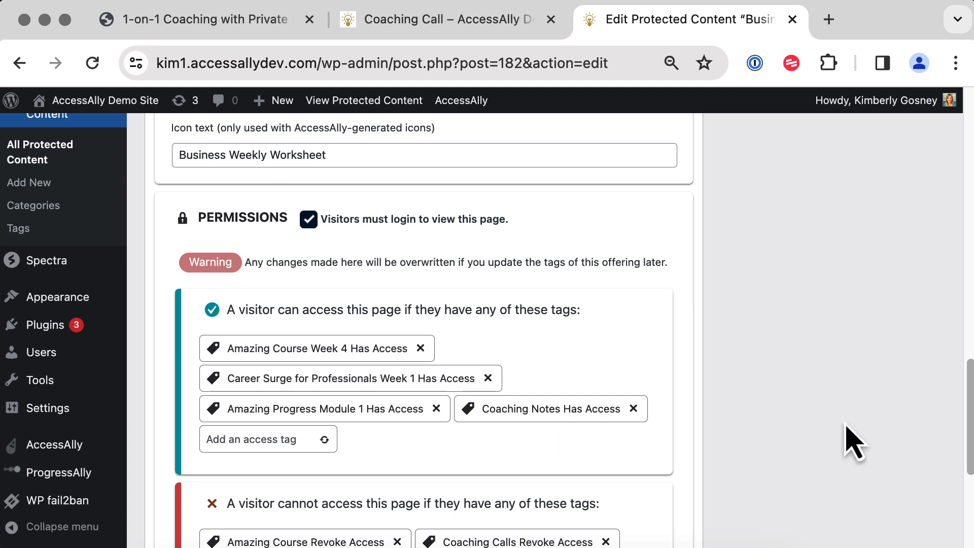
pyautogui.scroll(10, 854, 443)
pyautogui.scroll(8, 854, 443)
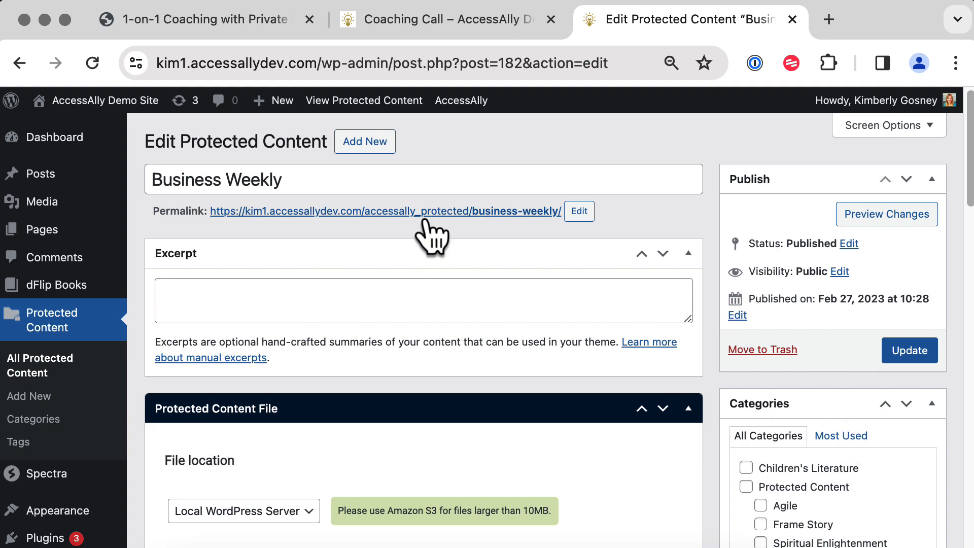
pyautogui.rightClick(445, 221)
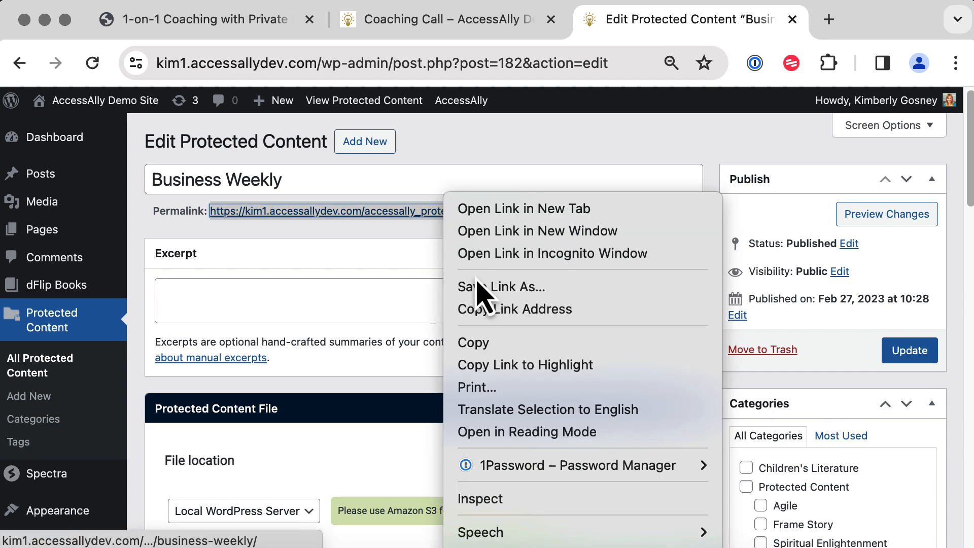
pyautogui.click(495, 311)
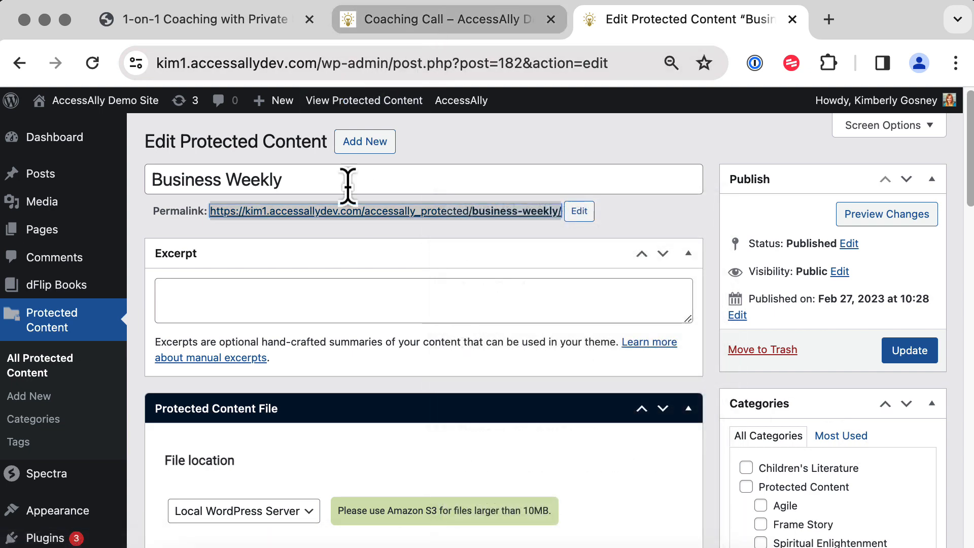
# Open the Review Private Notes and Respond page listing notes awaiting replies.
pyautogui.click(148, 489)
pyautogui.scroll(-2, 147, 493)
pyautogui.scroll(-10, 148, 490)
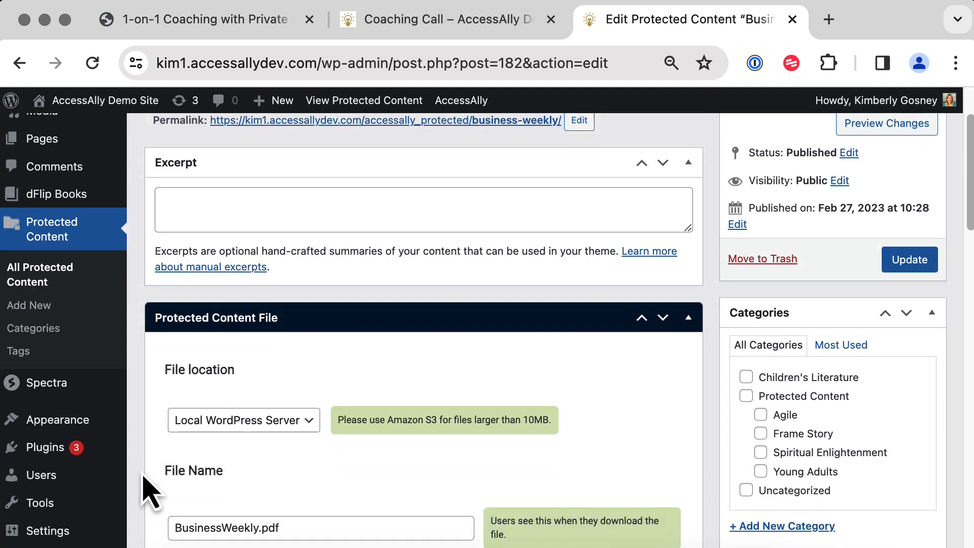
pyautogui.click(178, 436)
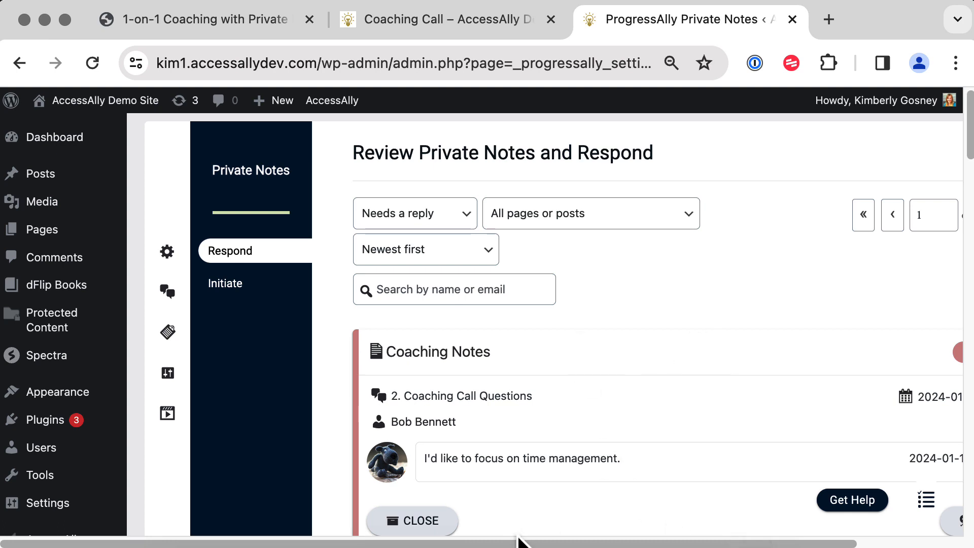
# Start a reply greeting the client and thanking them for booking a time-management session.
pyautogui.moveTo(522, 539); pyautogui.dragTo(640, 541)
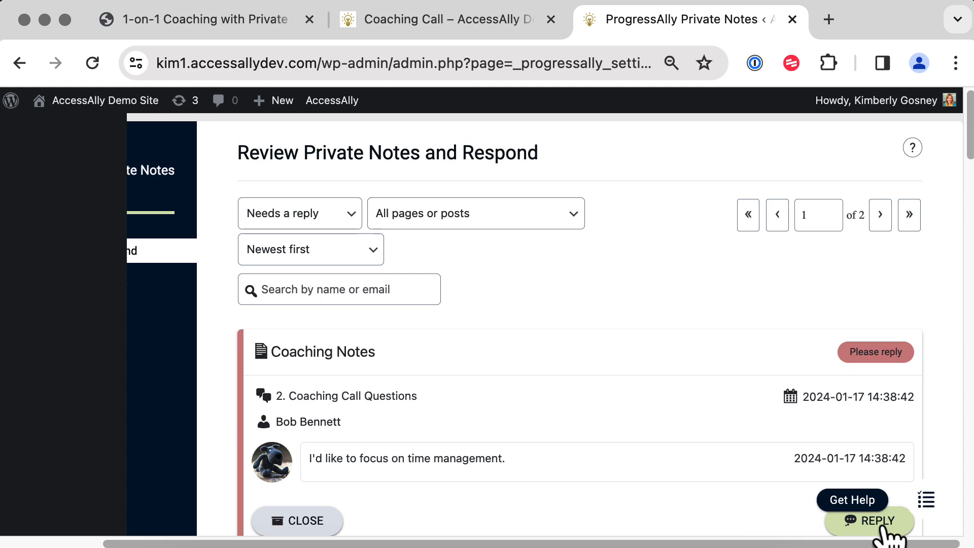
pyautogui.click(877, 520)
pyautogui.scroll(-5, 685, 418)
pyautogui.write('Hi Bob,')
pyautogui.press('Return')
pyautogui.write('Thank you for booking a ')
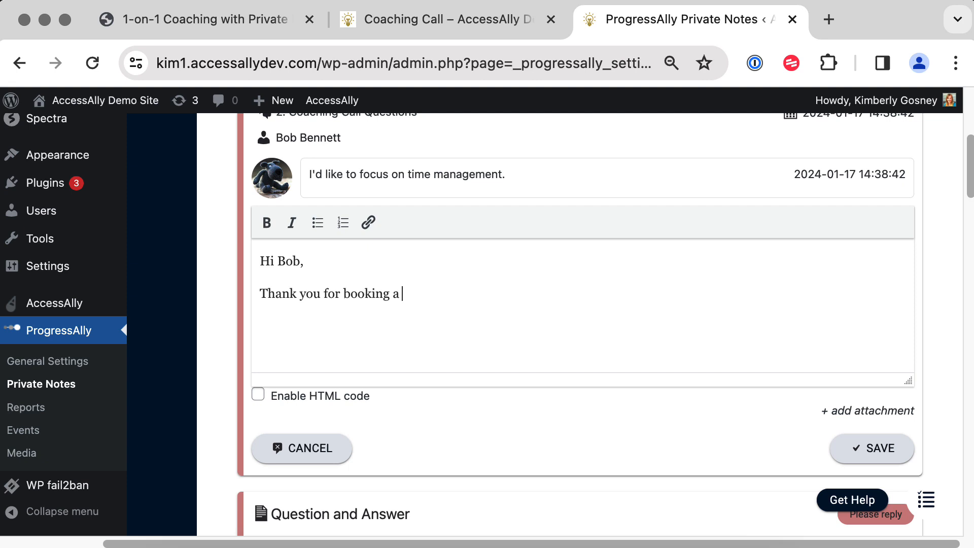
pyautogui.write('1-on-1 session to cover ')
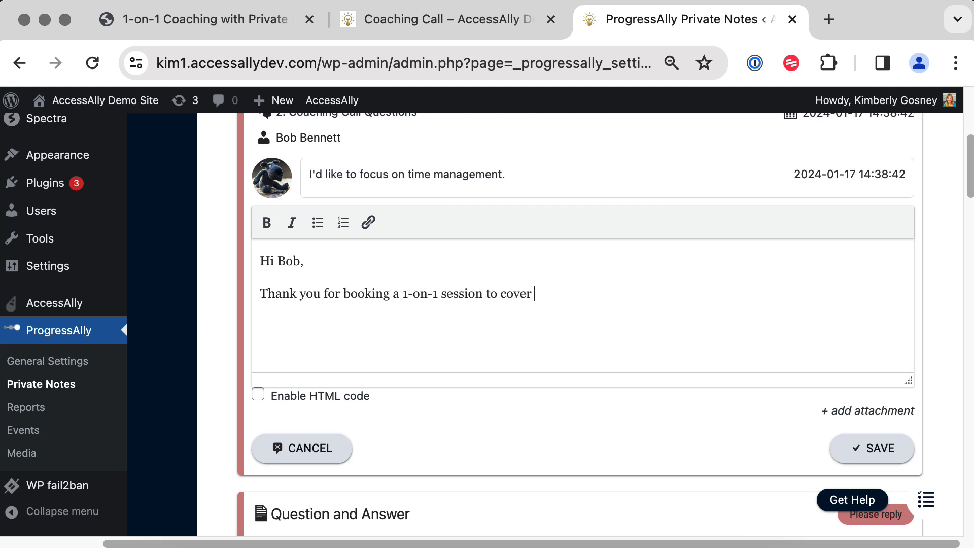
pyautogui.write('time management. Here is a resource to prepare for your call.')
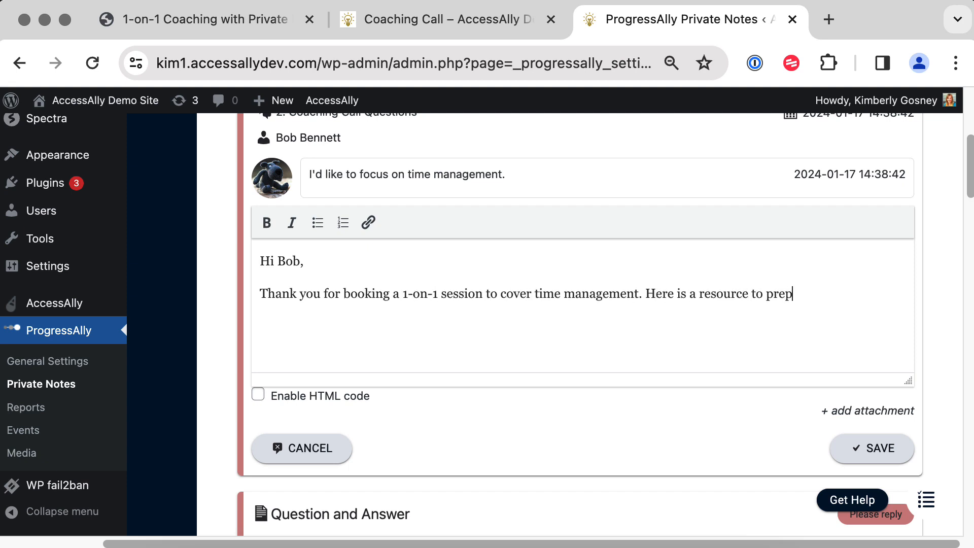
# Link 'Here is a resource' to the Business Weekly URL, opening in a new tab.
pyautogui.moveTo(646, 288); pyautogui.dragTo(748, 289)
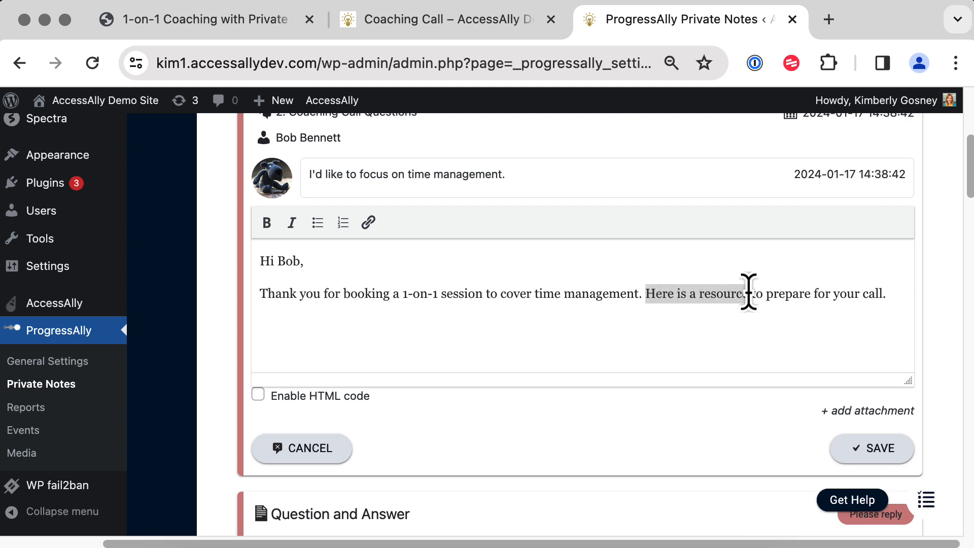
pyautogui.click(368, 223)
pyautogui.write('https://kim1.accessallydev.com/accessally_protected/business-weekly/')
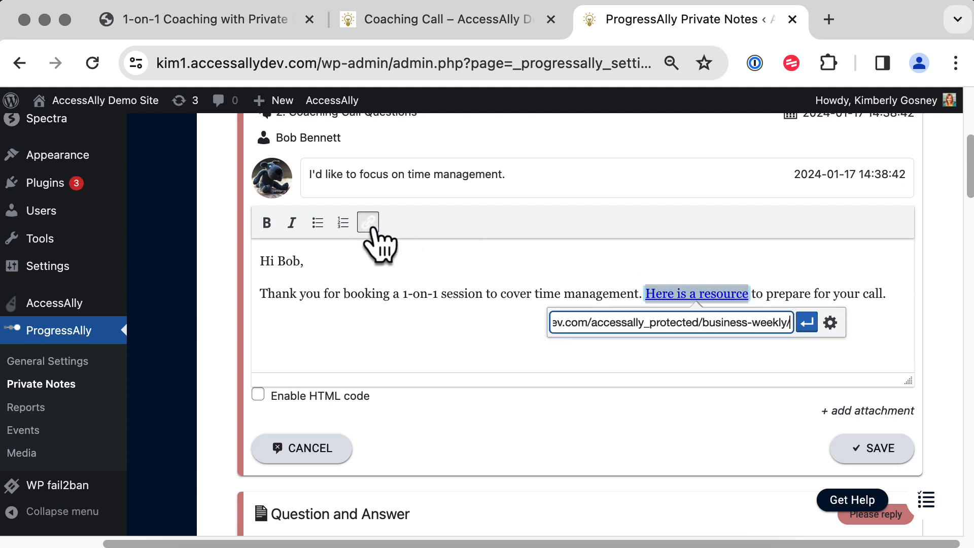
pyautogui.click(831, 324)
pyautogui.click(399, 226)
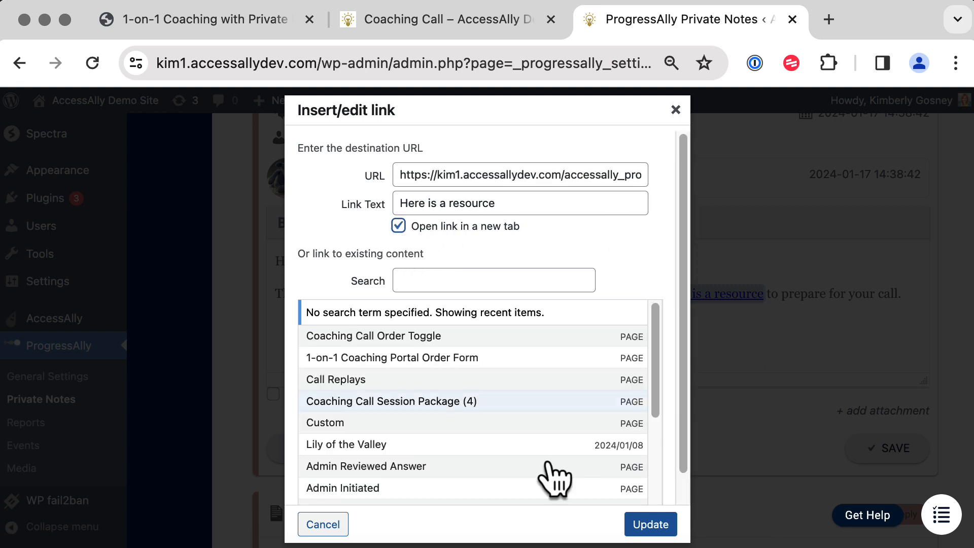
pyautogui.click(648, 524)
# Add a signature line below the message and post the reply.
pyautogui.click(912, 298)
pyautogui.press('Return')
pyautogui.write('-Kimberly')
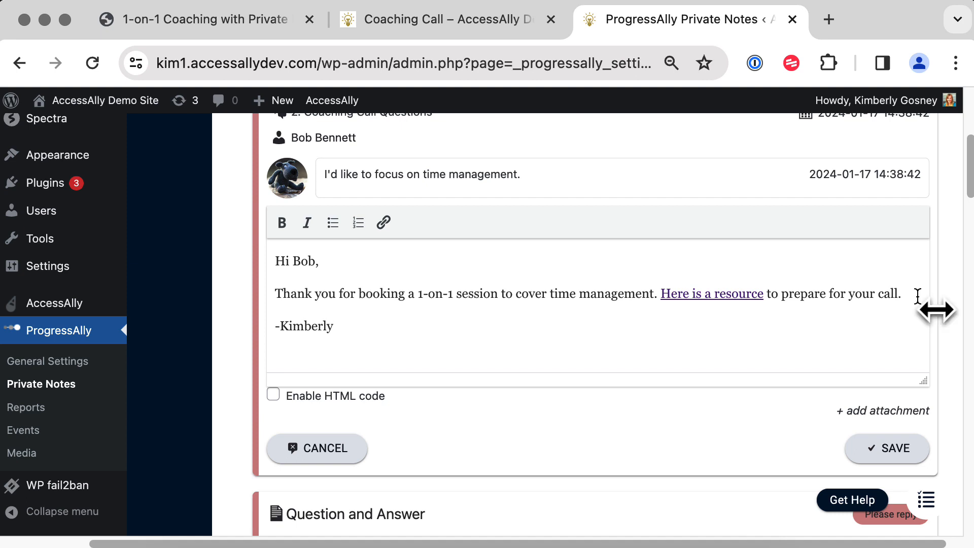
pyautogui.click(908, 449)
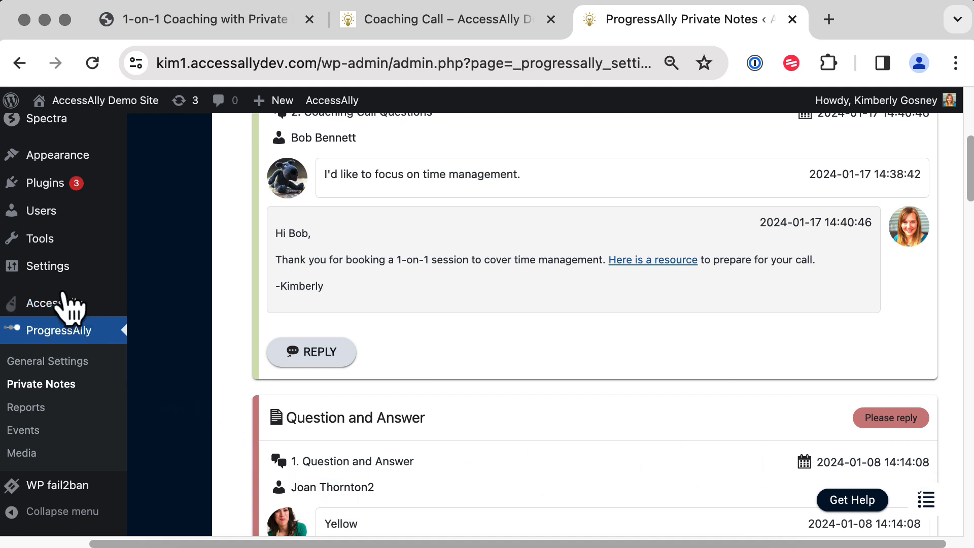
pyautogui.click(49, 386)
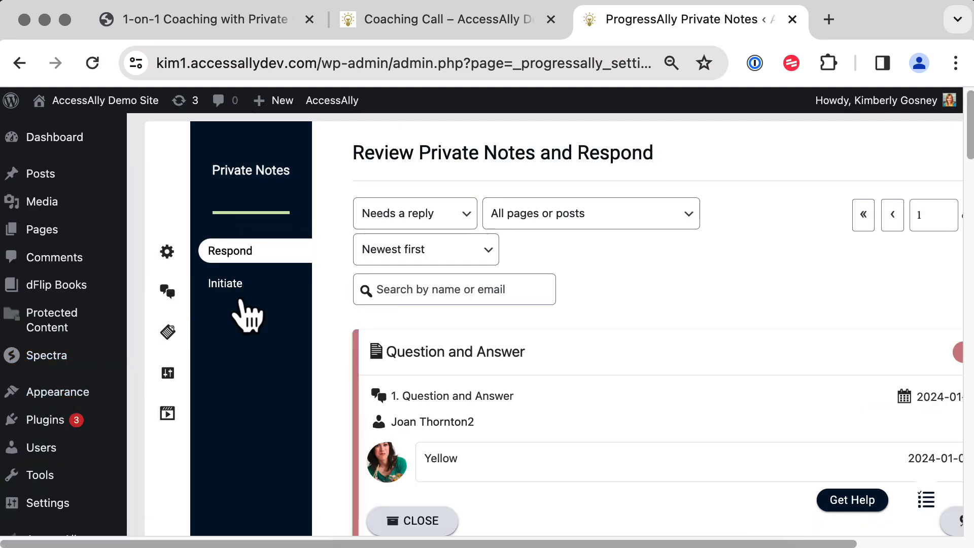
# Initiate private notes on the Call Replays (2991) page and search members for the client.
pyautogui.click(240, 294)
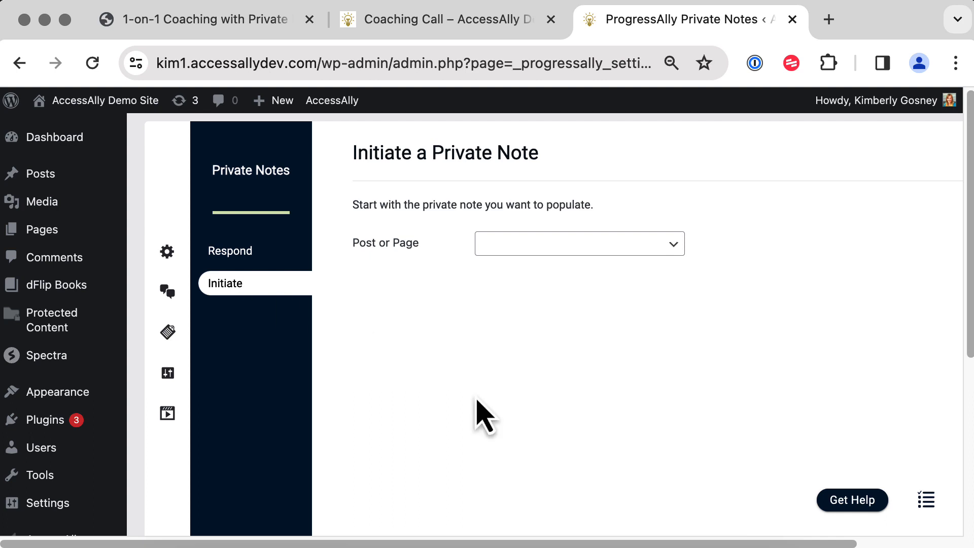
pyautogui.click(558, 246)
pyautogui.click(549, 471)
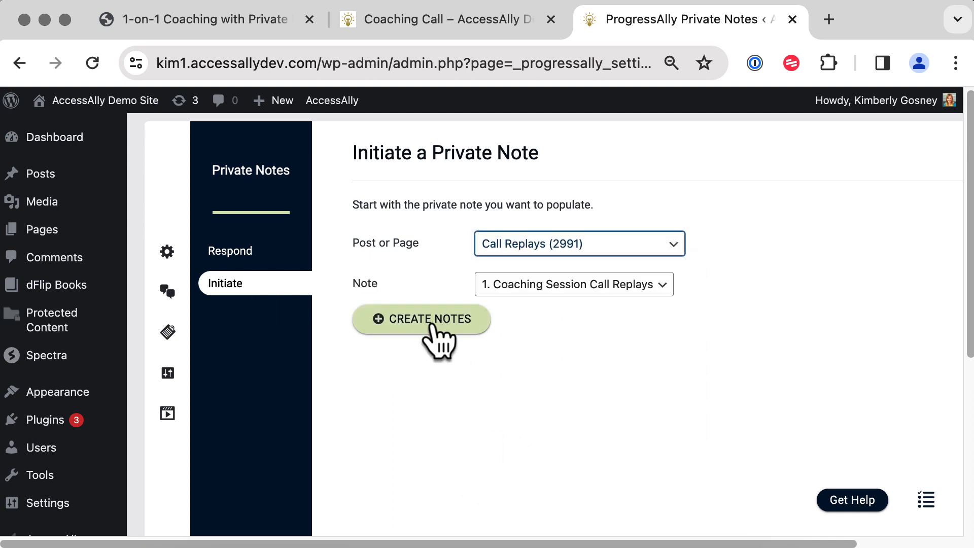
pyautogui.click(449, 326)
pyautogui.click(482, 280)
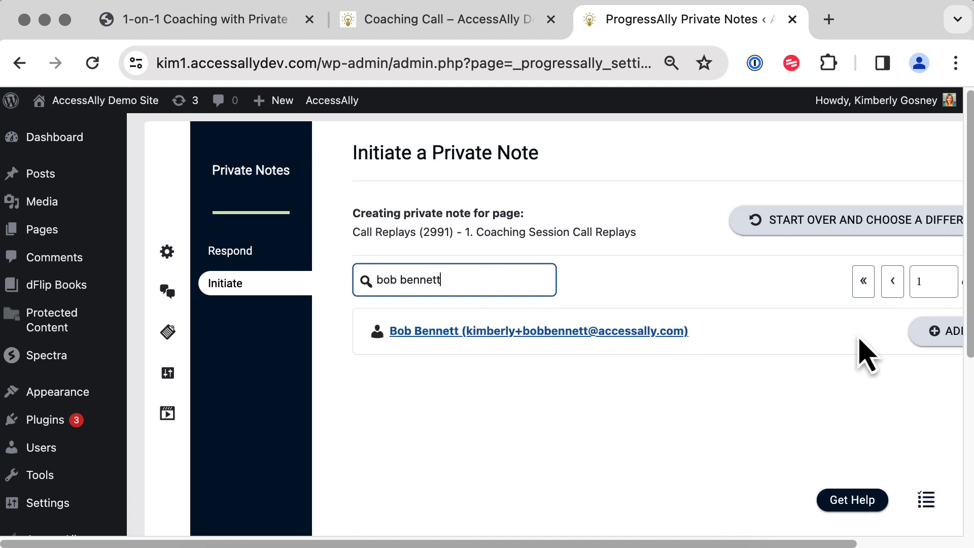
# Add a new note for the client starting with the date 1-17-2024.
pyautogui.click(939, 336)
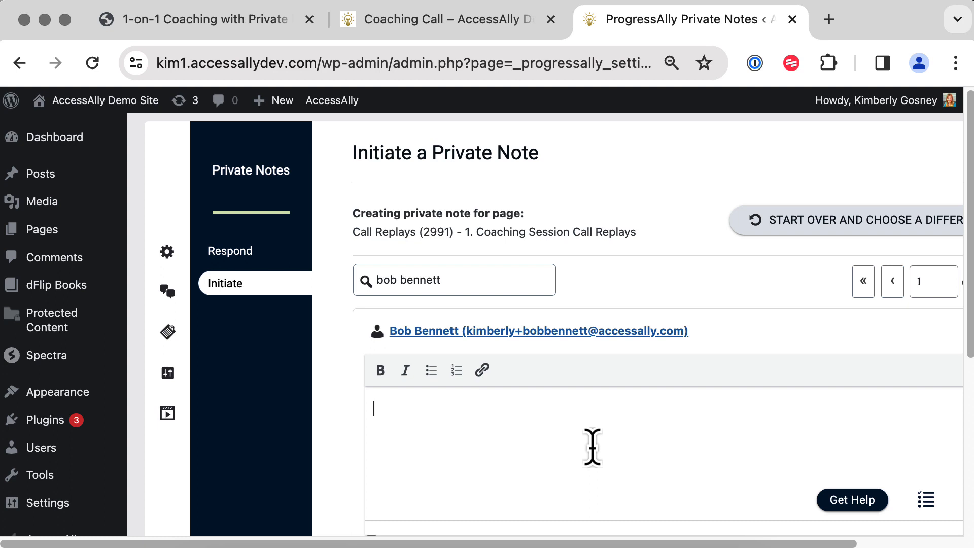
pyautogui.write('1-17-2024')
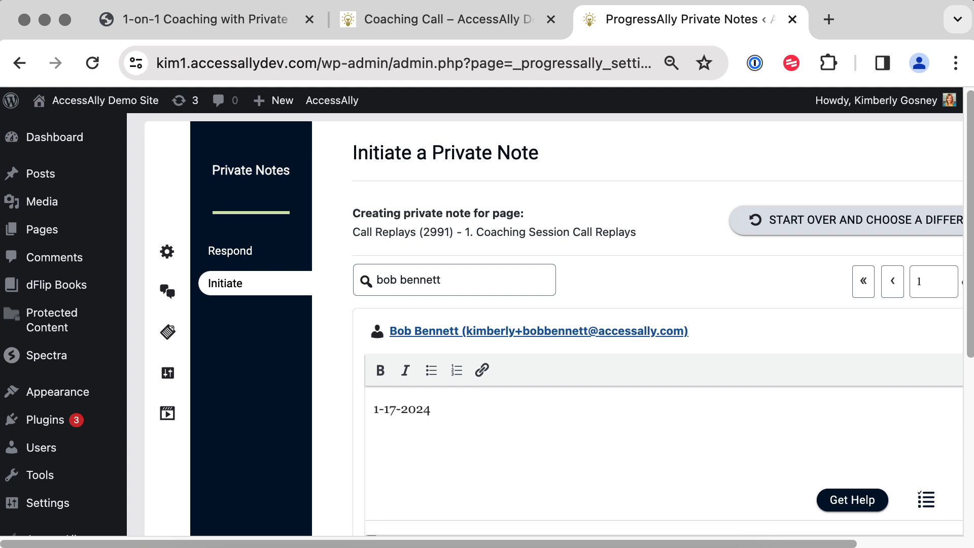
pyautogui.press('Return')
# Paste the Vimeo Coaching Call Replay embed code in HTML mode and save the note.
pyautogui.scroll(-1, 970, 417)
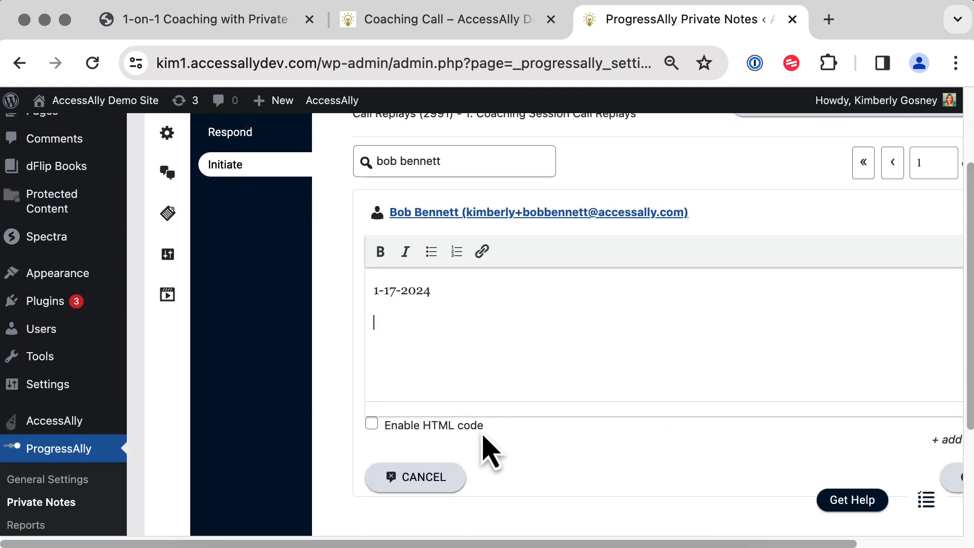
pyautogui.click(372, 425)
pyautogui.moveTo(462, 264); pyautogui.dragTo(369, 265)
pyautogui.write('<div style="padding:56.25% 0 0 0;position:relative;"><iframe src="https://player.vimeo.com/video/891927827?badge=0&amp;autopause=0&amp;player_id=0&amp;app_id=58479" frameborder="0" allow="autoplay; fullscreen; picture-in-picture" style="position:absolute;top:0;left:0;width:100%;height:100%;" title="Coaching Call Replay"></iframe></div> <script src="https://player.vimeo.com/api/player.js"></script>')
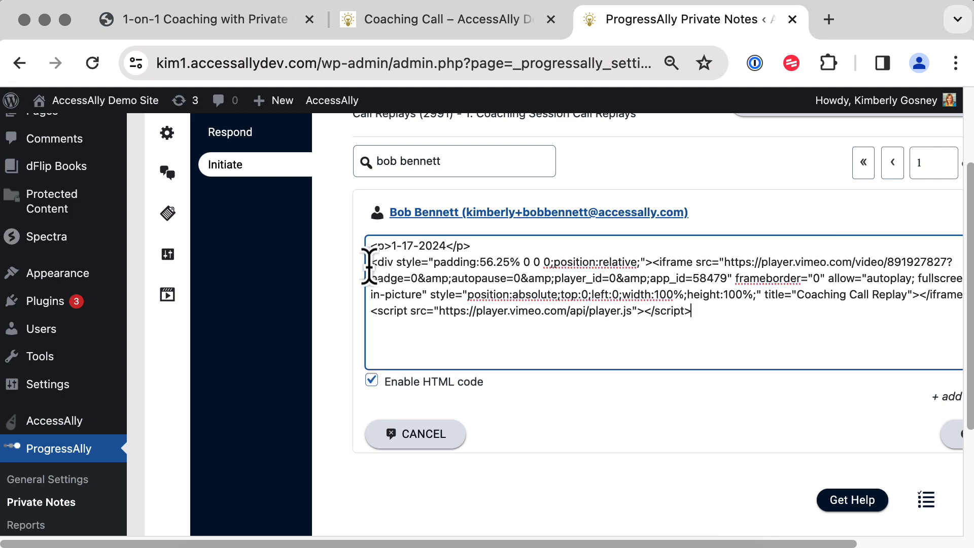
pyautogui.click(551, 426)
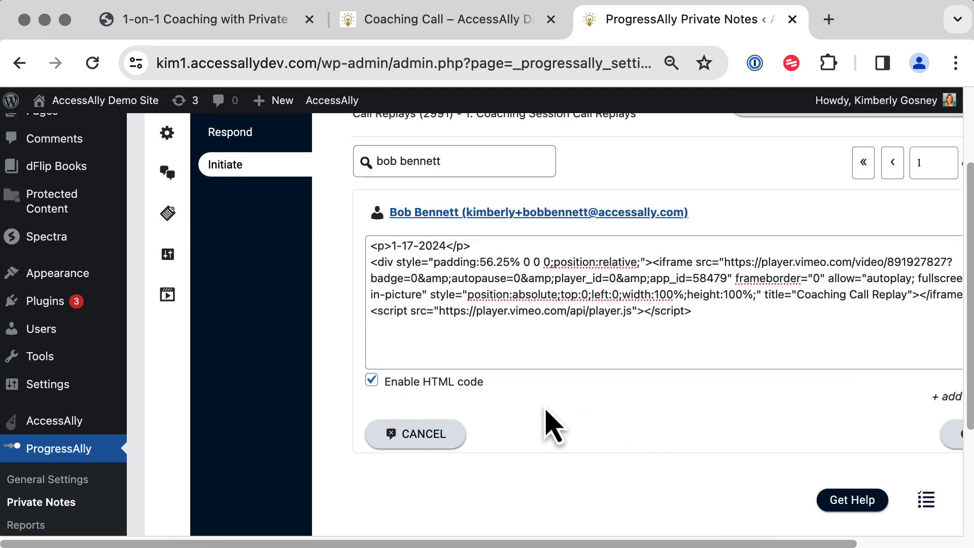
pyautogui.scroll(2, 546, 410)
pyautogui.hscroll(4, 543, 406)
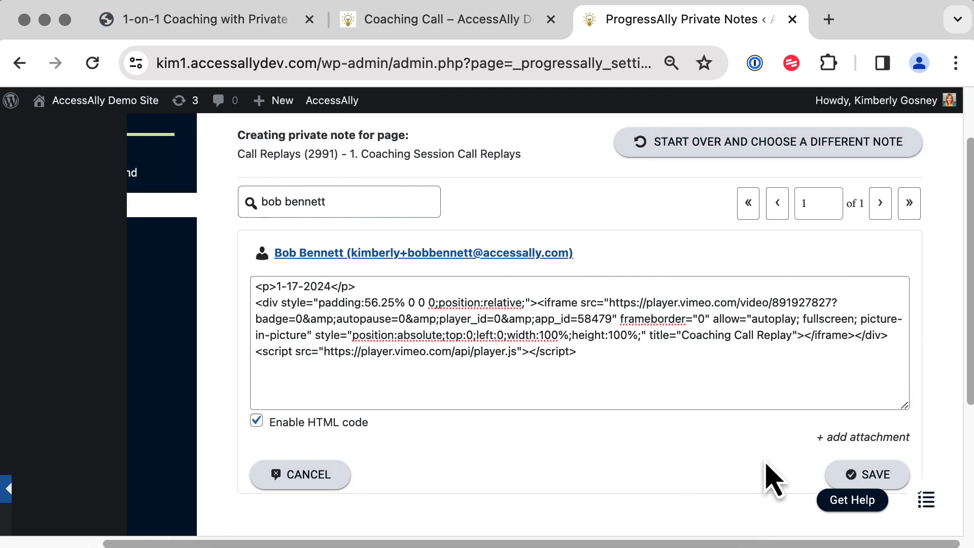
pyautogui.click(855, 480)
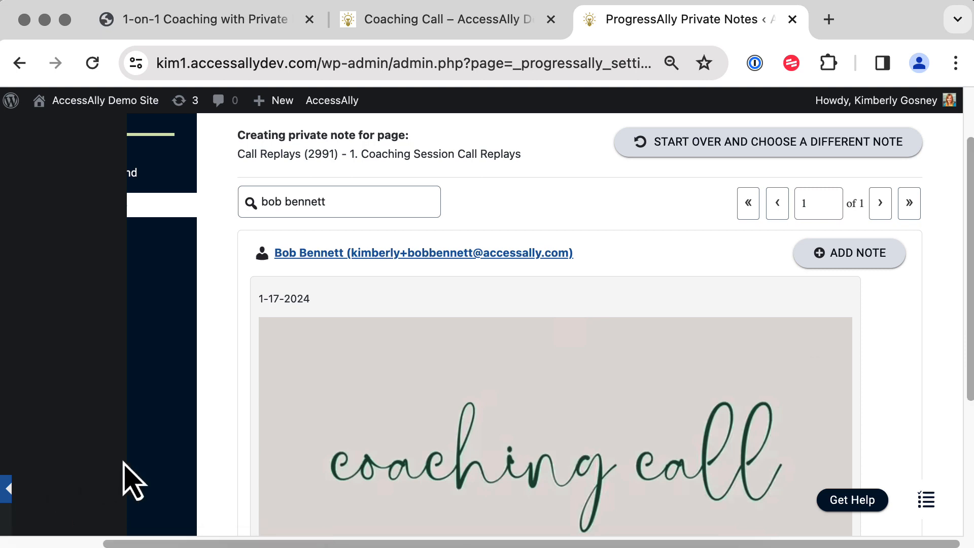
# Check the embedded replay video, then go to AccessAlly's Members list.
pyautogui.scroll(-5, 133, 482)
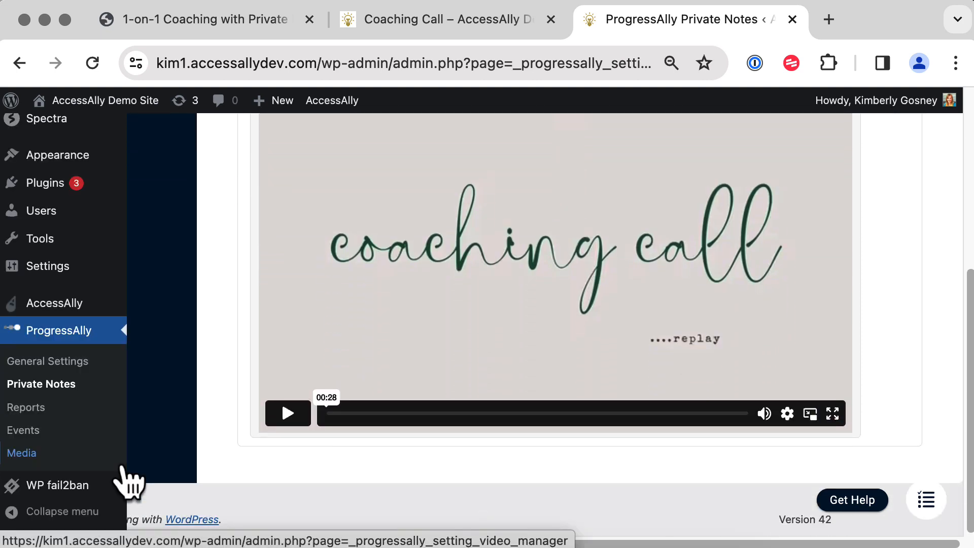
pyautogui.moveTo(70, 311)
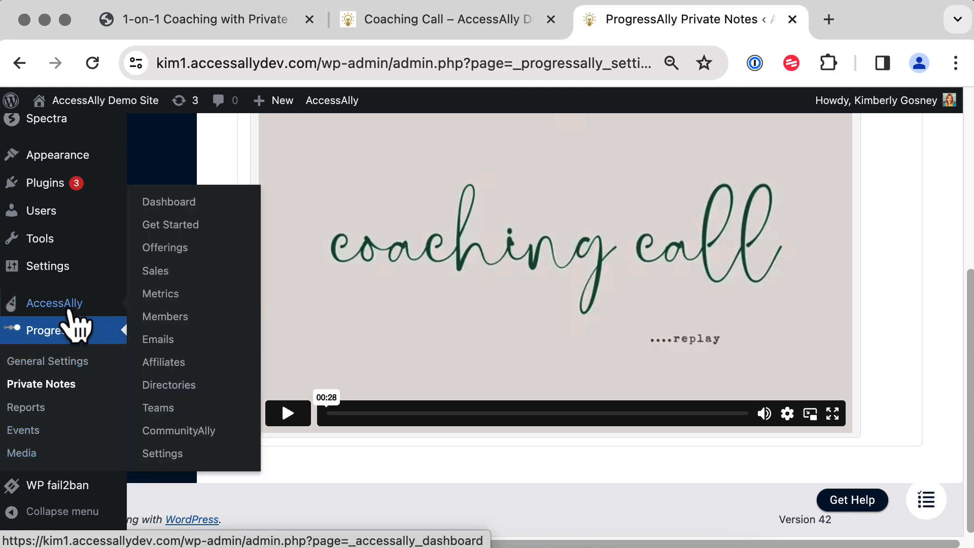
pyautogui.click(169, 318)
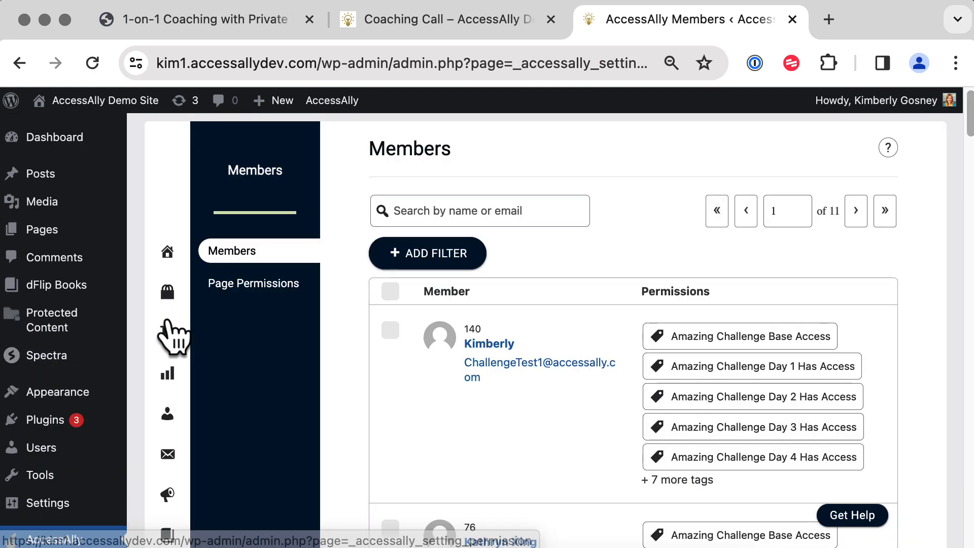
# Search the members for the client and select their row.
pyautogui.click(465, 211)
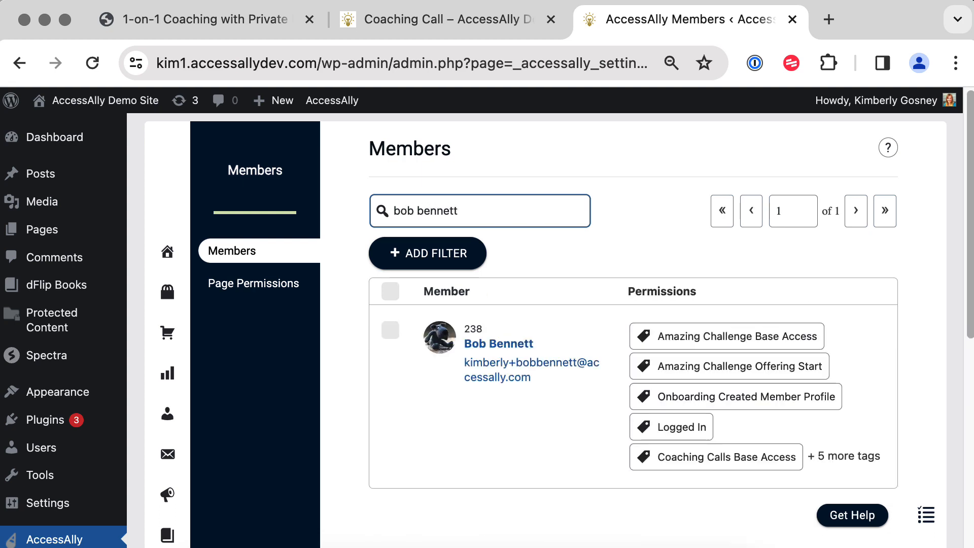
pyautogui.click(390, 331)
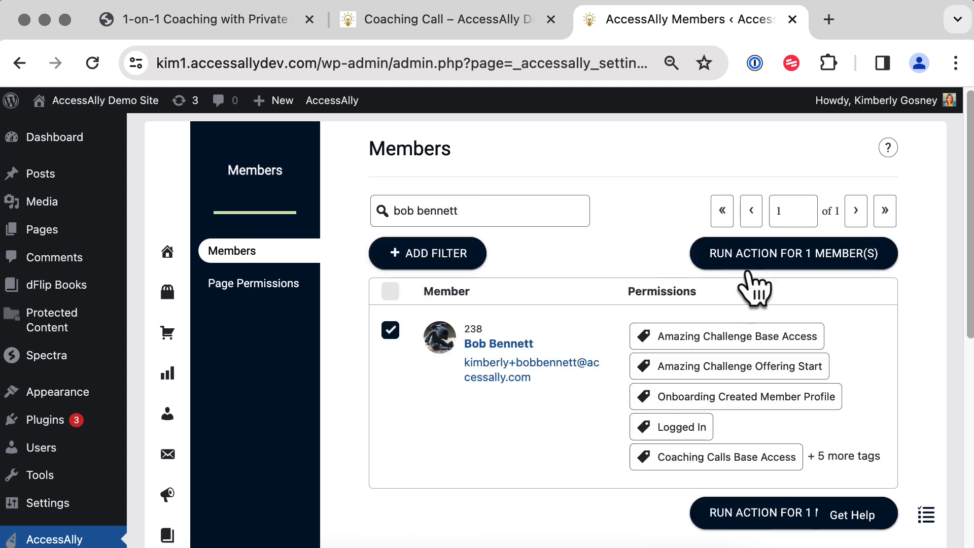
# Run the custom operation '98. 1-on-1 Session Complete' on the client and close the dialog.
pyautogui.click(782, 259)
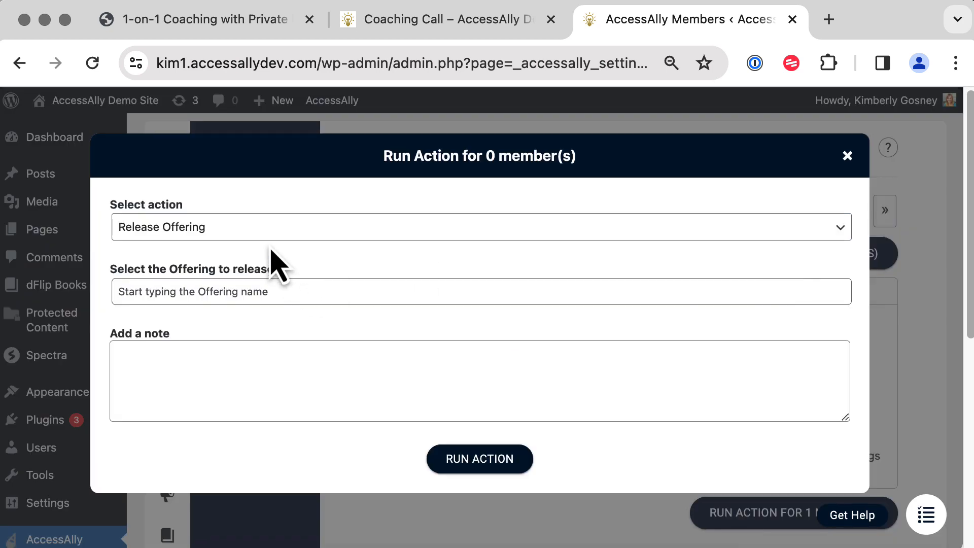
pyautogui.click(262, 234)
pyautogui.click(230, 310)
pyautogui.click(217, 295)
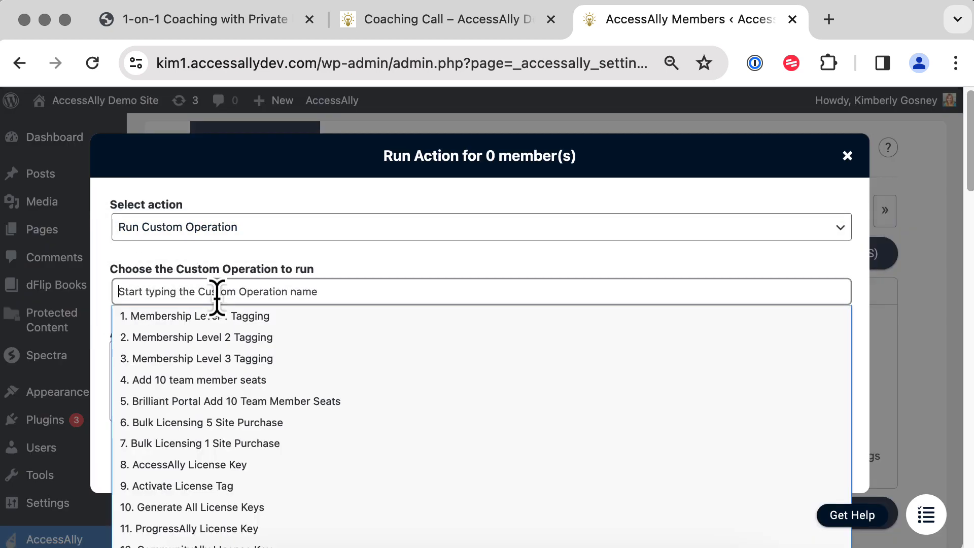
pyautogui.write('session')
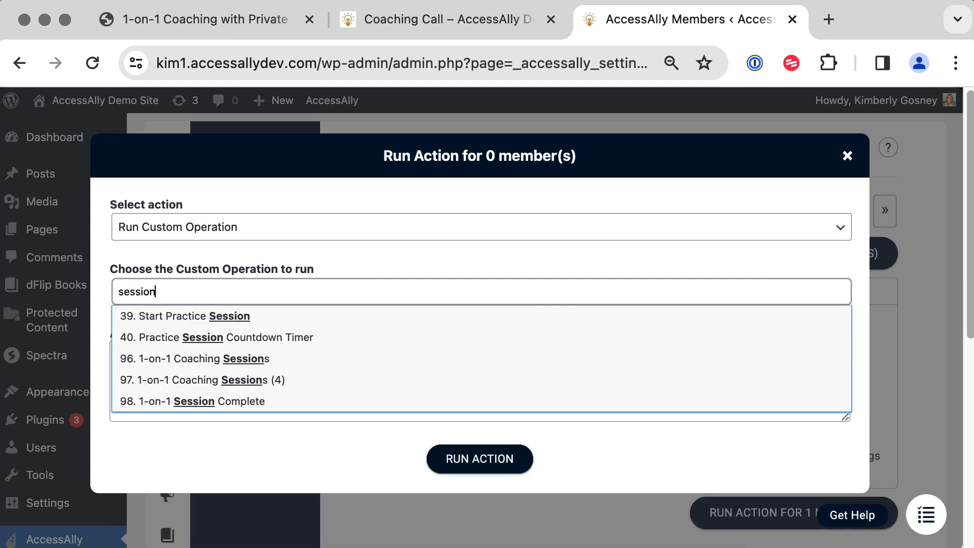
pyautogui.click(218, 401)
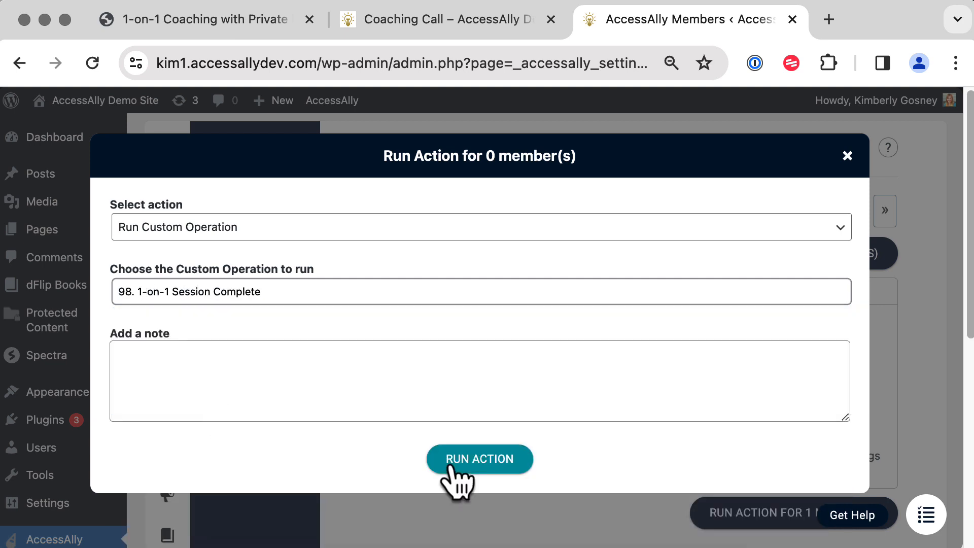
pyautogui.click(477, 462)
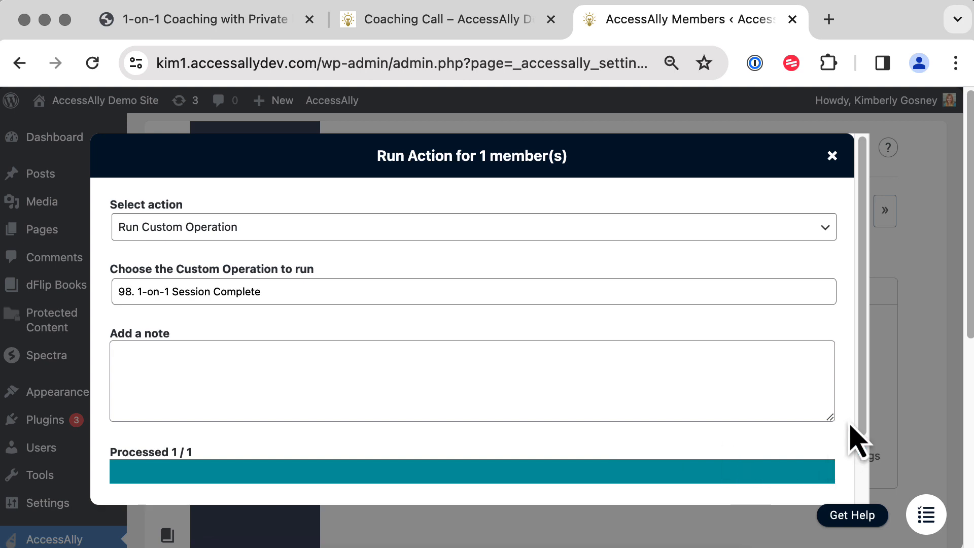
pyautogui.moveTo(864, 420); pyautogui.dragTo(869, 522)
pyautogui.click(449, 470)
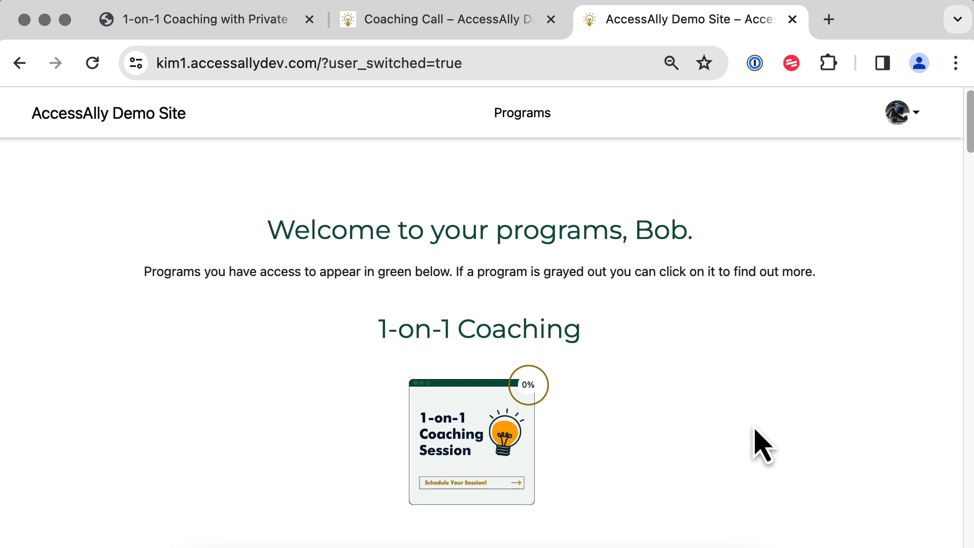
# As the member, open 1-on-1 Coaching and buy 4 sessions, confirming the $375 charge.
pyautogui.click(490, 464)
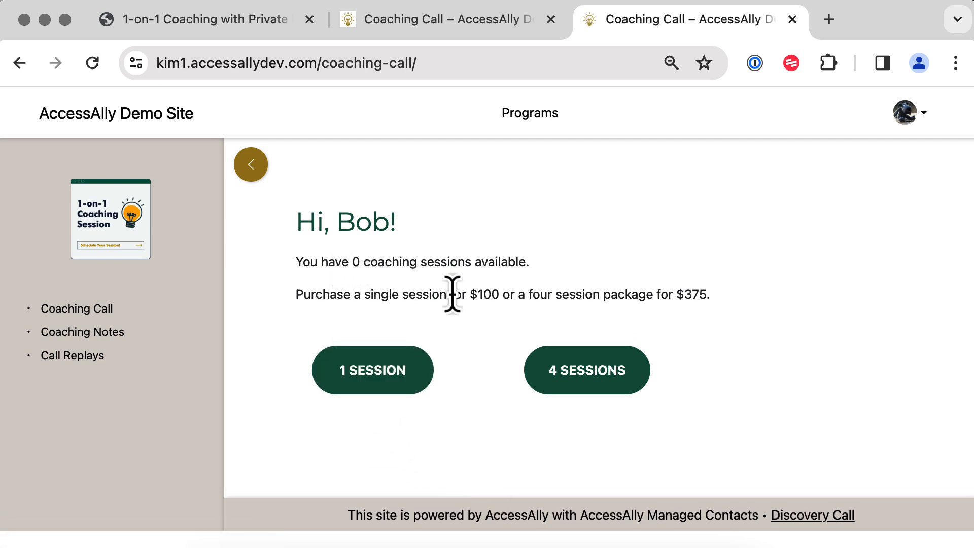
pyautogui.moveTo(294, 300); pyautogui.dragTo(729, 306)
pyautogui.click(599, 381)
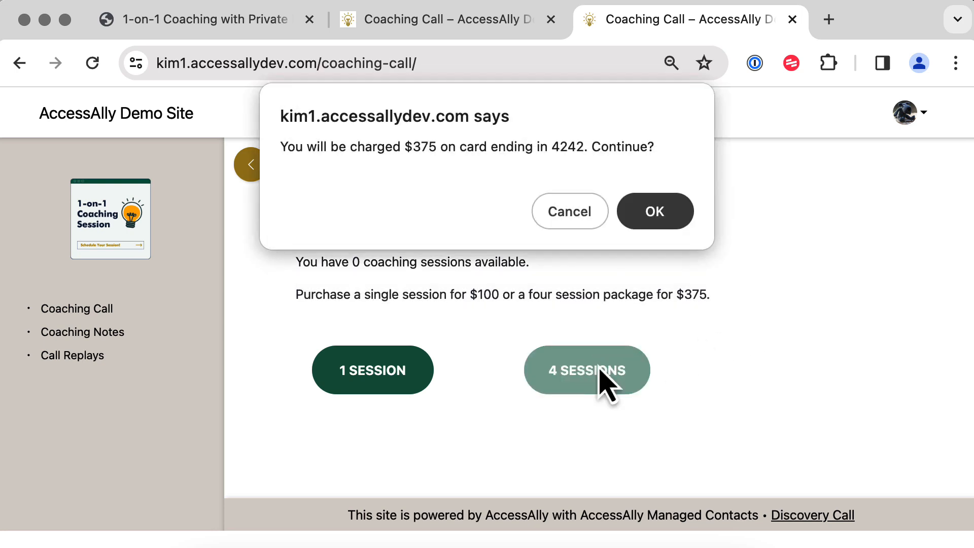
pyautogui.click(628, 213)
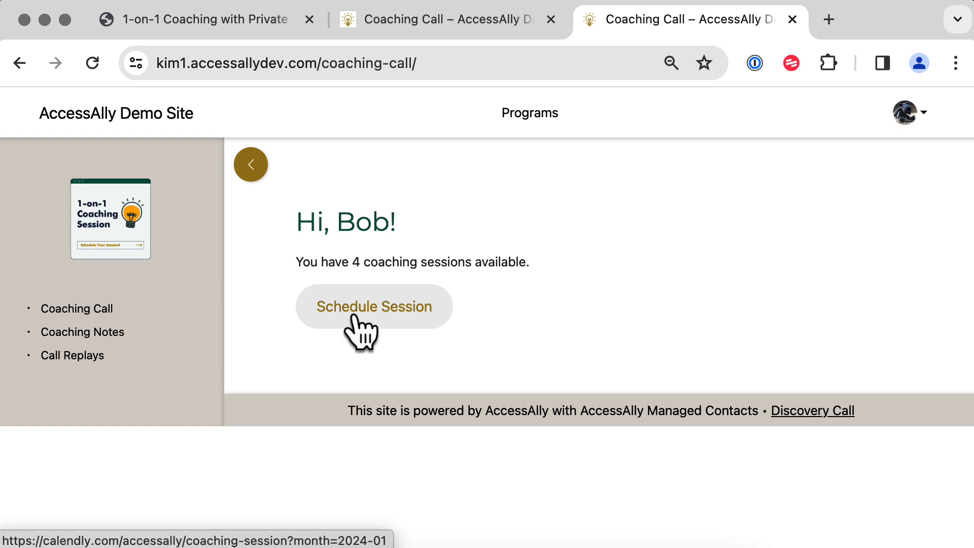
# Read the coach's signed reply in Coaching Notes, then find the 1-17-2024 coaching call replay video.
pyautogui.click(61, 332)
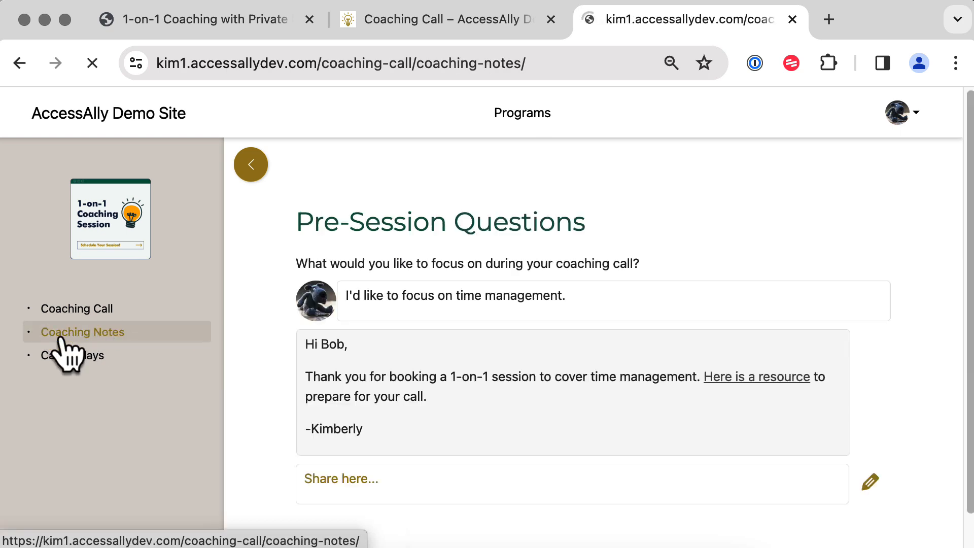
pyautogui.scroll(-2, 967, 355)
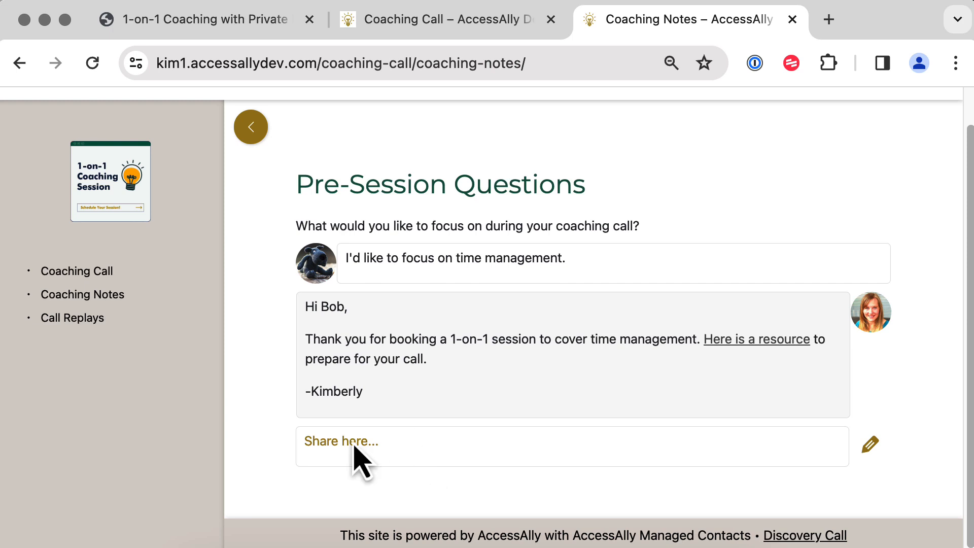
pyautogui.click(57, 320)
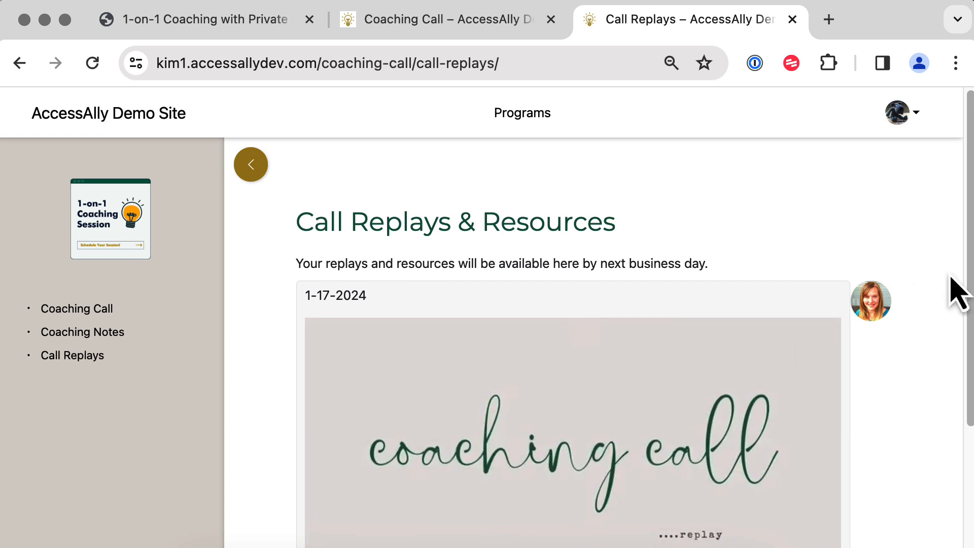
pyautogui.moveTo(965, 276); pyautogui.dragTo(969, 388)
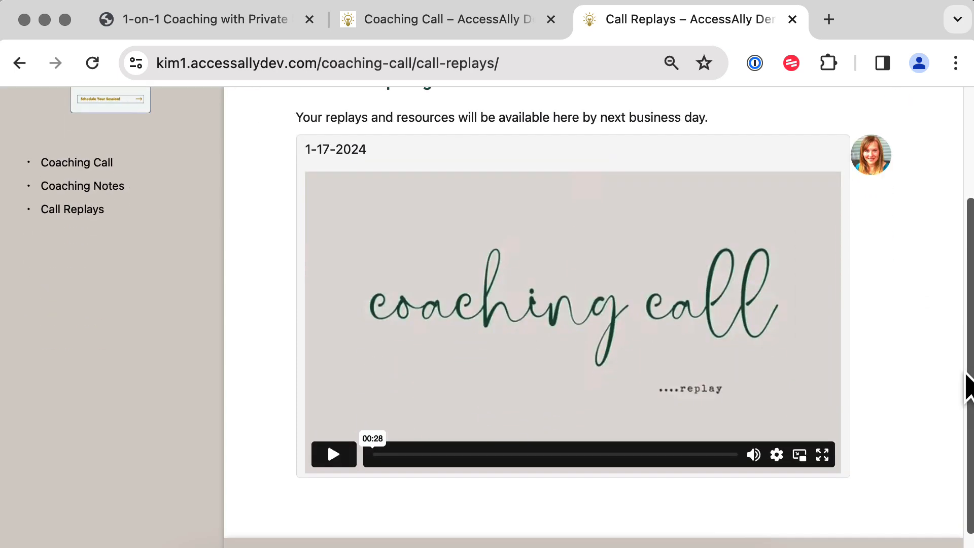
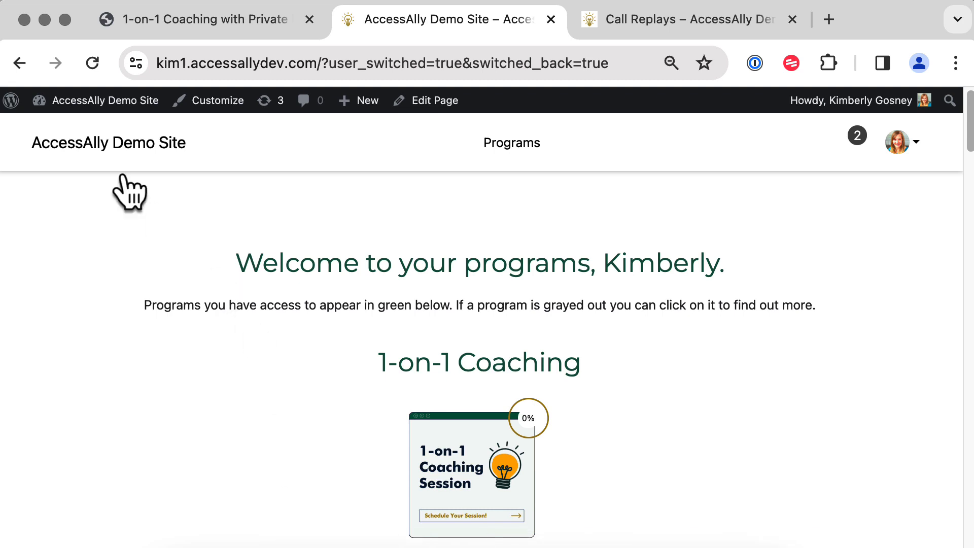
# Go from the WordPress admin dashboard to the AccessAlly settings.
pyautogui.moveTo(87, 103)
pyautogui.click(79, 131)
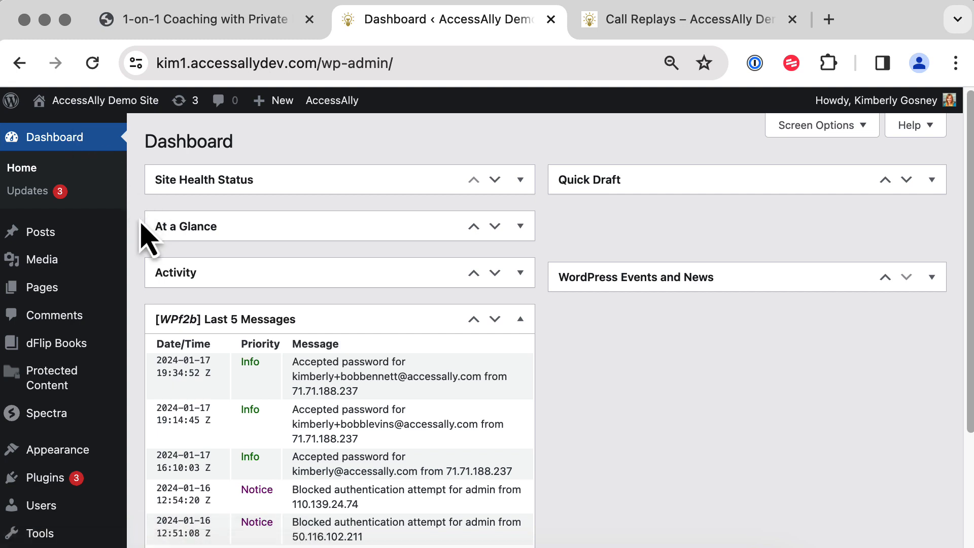
pyautogui.scroll(-5, 147, 234)
pyautogui.scroll(-1, 147, 239)
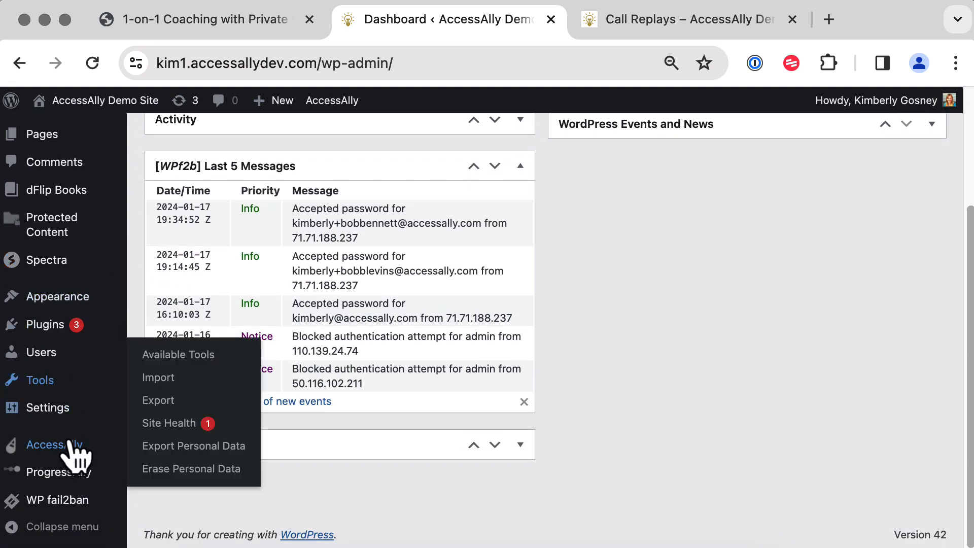
pyautogui.moveTo(70, 447)
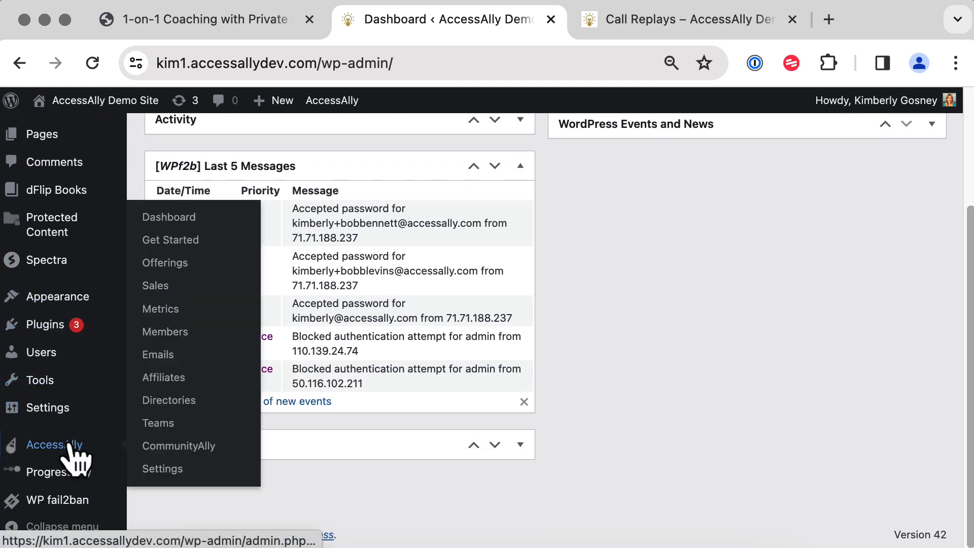
pyautogui.click(166, 469)
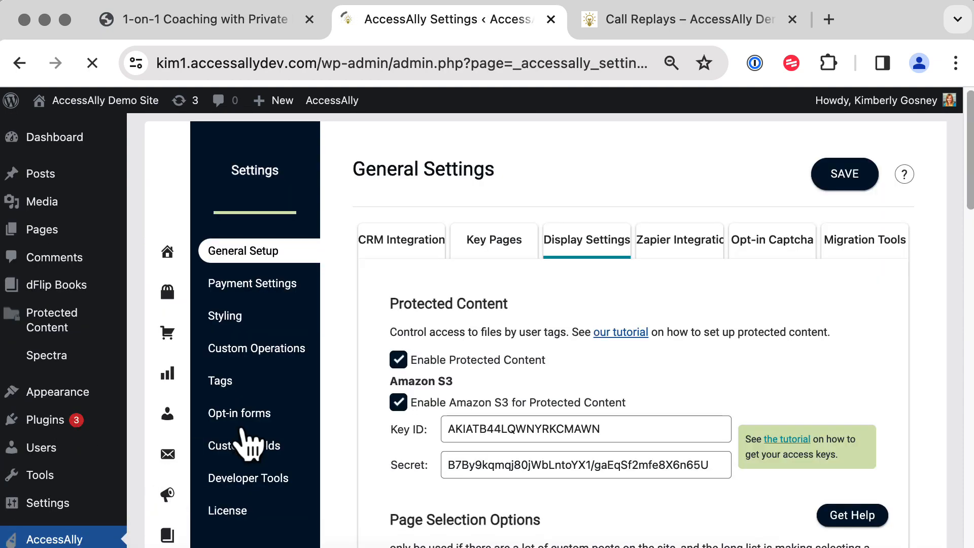
# Review the 1-on-1 Coaching Sessions custom field, then go to Custom Operations.
pyautogui.click(276, 450)
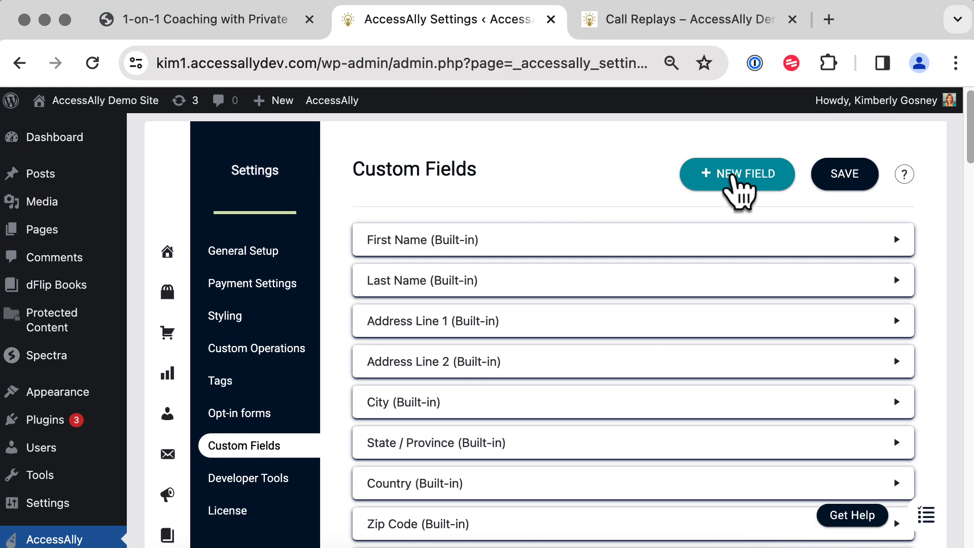
pyautogui.moveTo(969, 132); pyautogui.dragTo(969, 512)
pyautogui.click(593, 434)
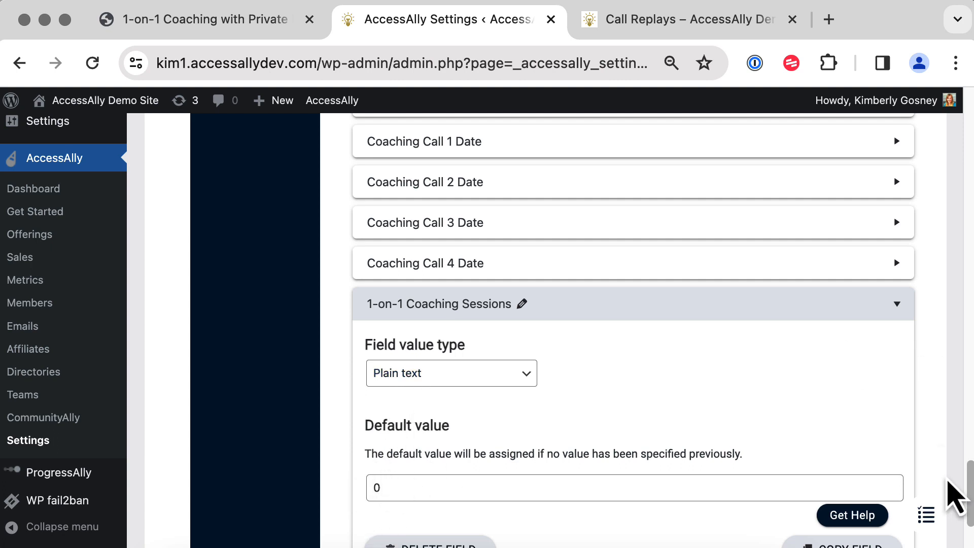
pyautogui.moveTo(969, 487); pyautogui.dragTo(908, 23)
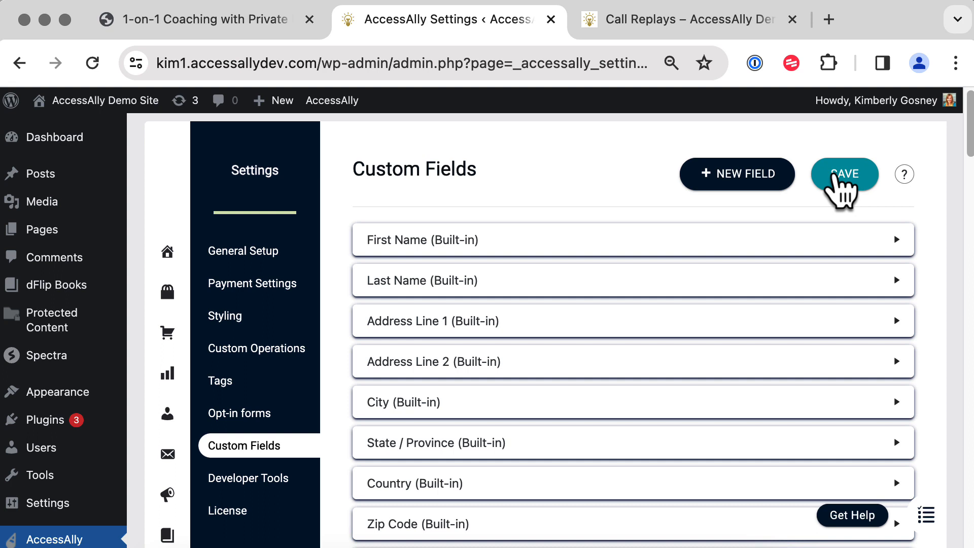
pyautogui.click(265, 349)
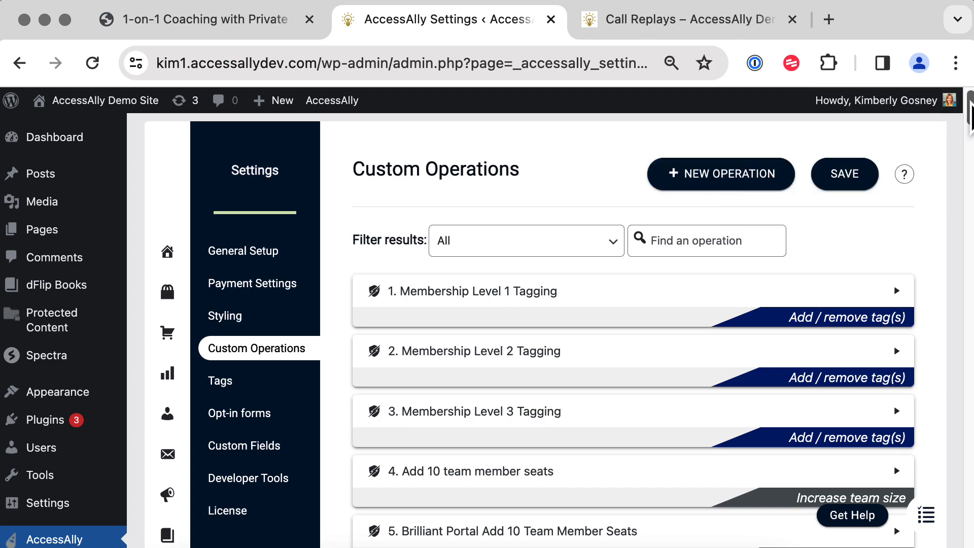
pyautogui.moveTo(970, 112); pyautogui.dragTo(964, 540)
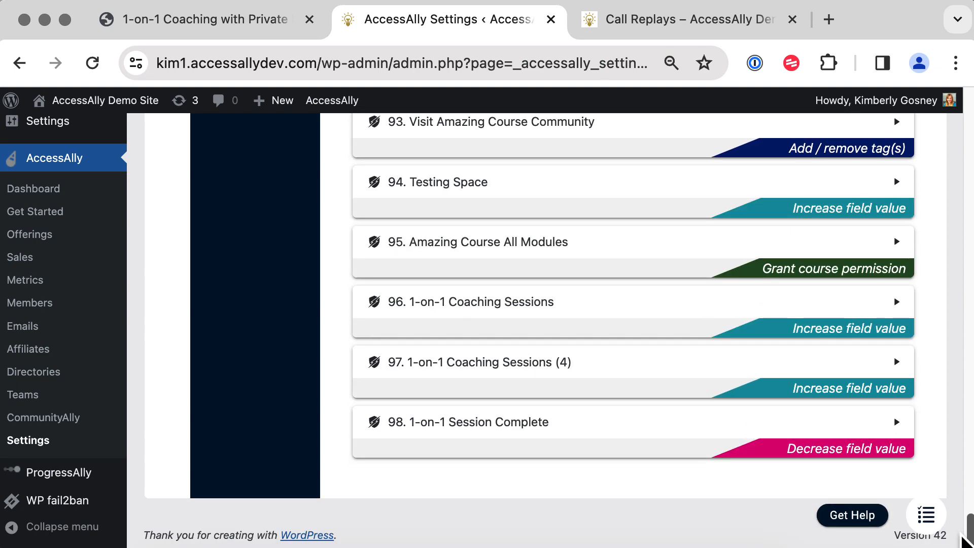
pyautogui.click(555, 331)
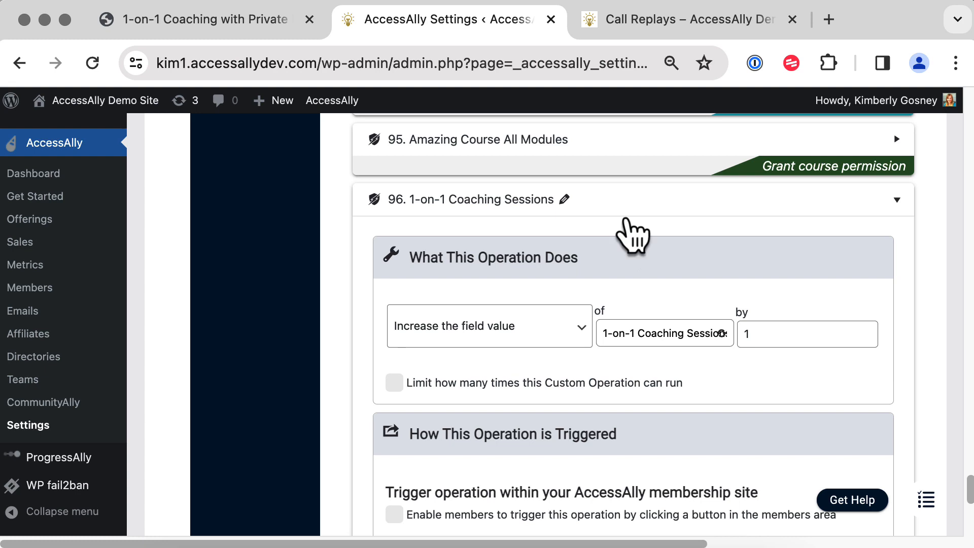
pyautogui.click(623, 218)
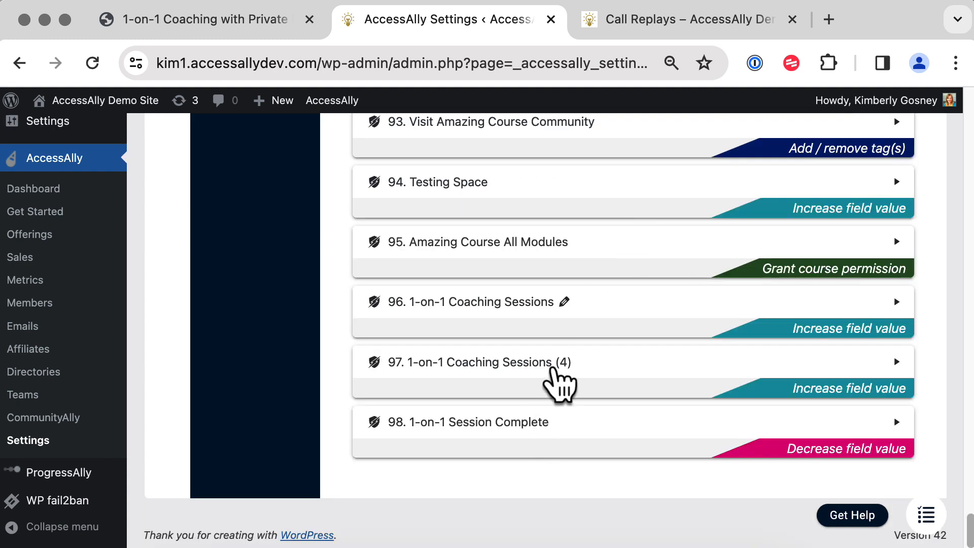
pyautogui.click(556, 373)
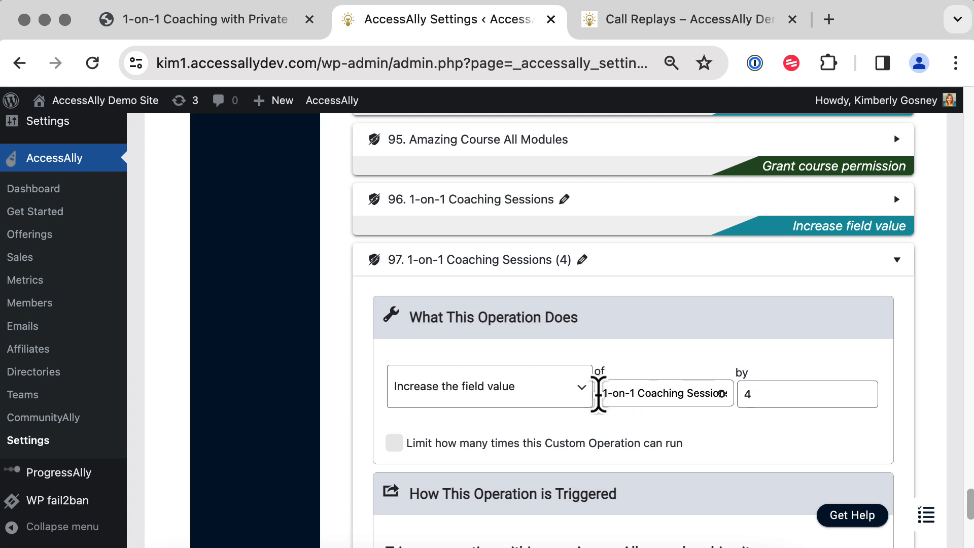
pyautogui.moveTo(602, 394); pyautogui.dragTo(725, 400)
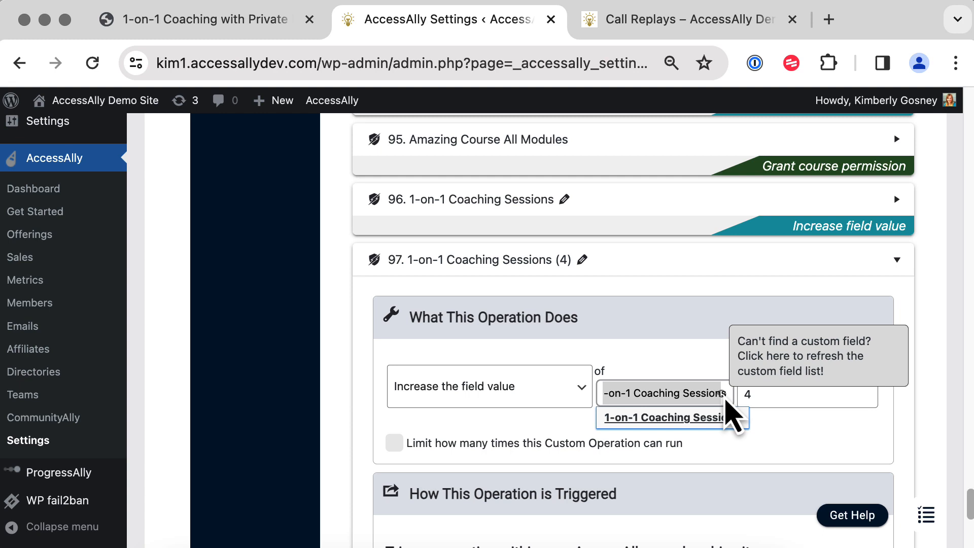
pyautogui.click(688, 271)
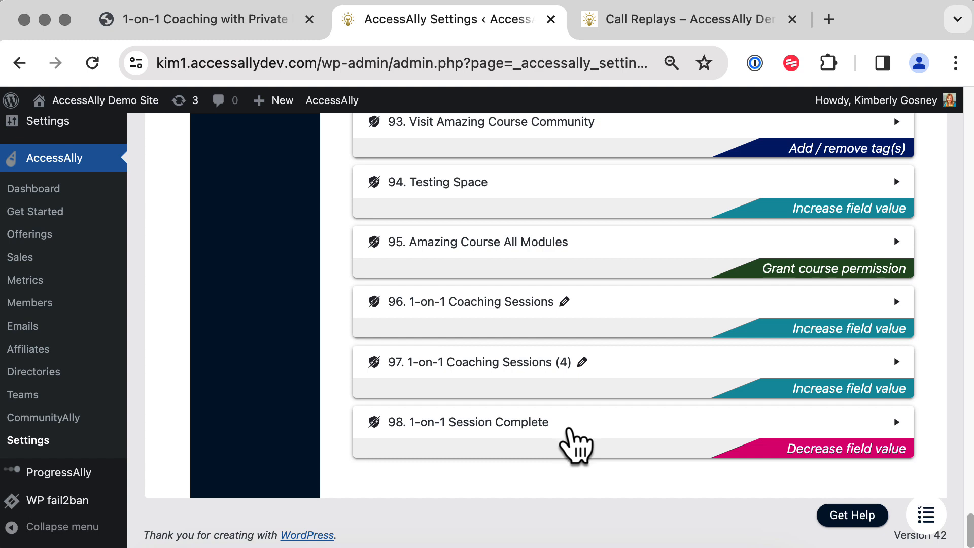
pyautogui.click(571, 431)
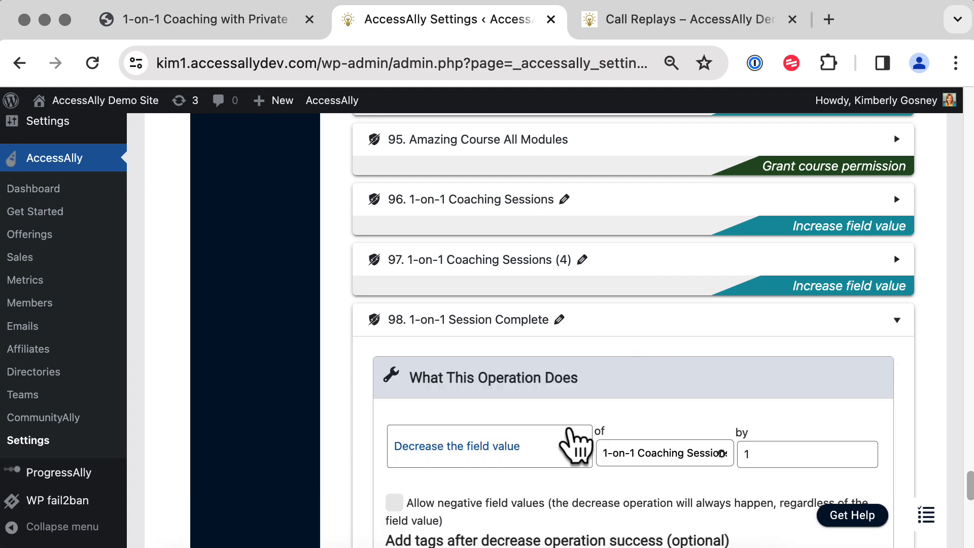
# Confirm operation 98 decreases 1-on-1 Coaching Sessions, toggling Allow negative field values on and off.
pyautogui.scroll(-5, 571, 431)
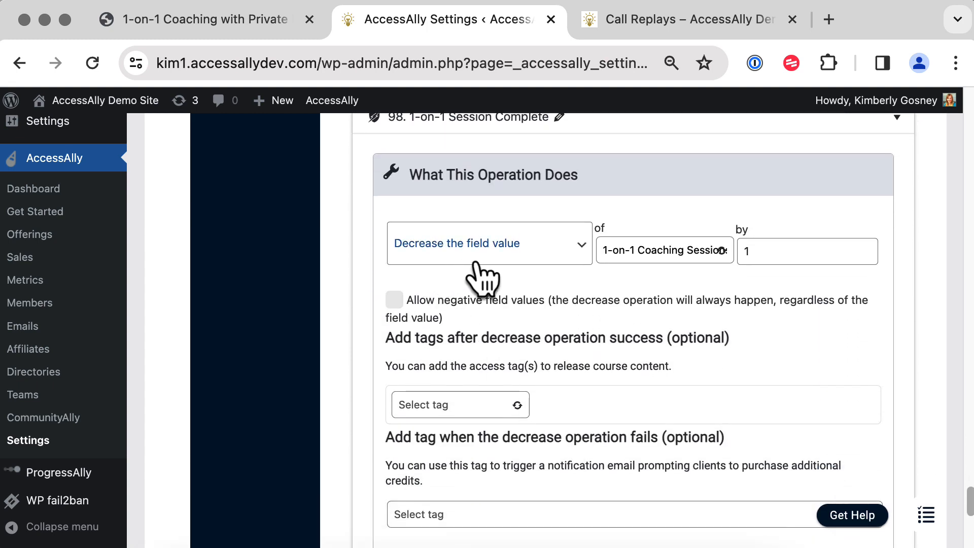
pyautogui.moveTo(612, 255); pyautogui.dragTo(725, 259)
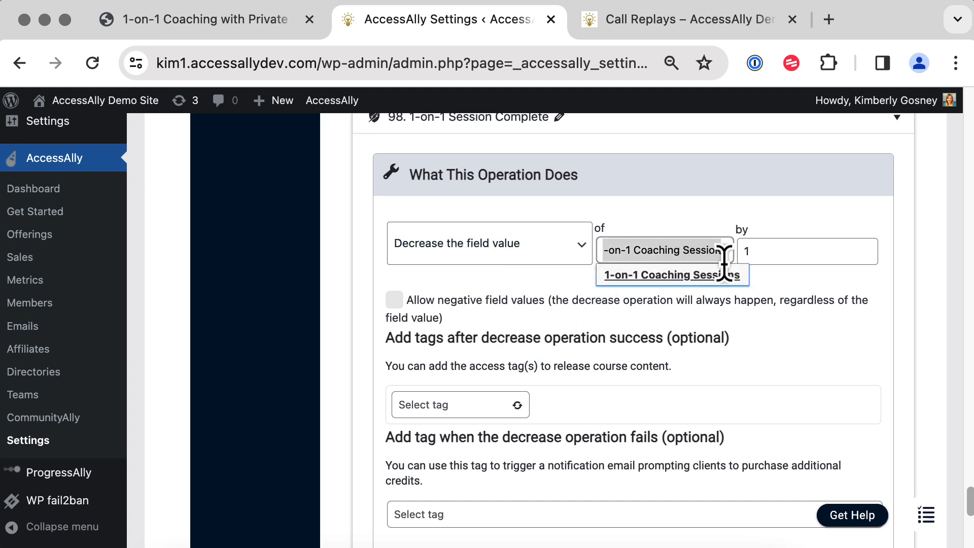
pyautogui.click(812, 301)
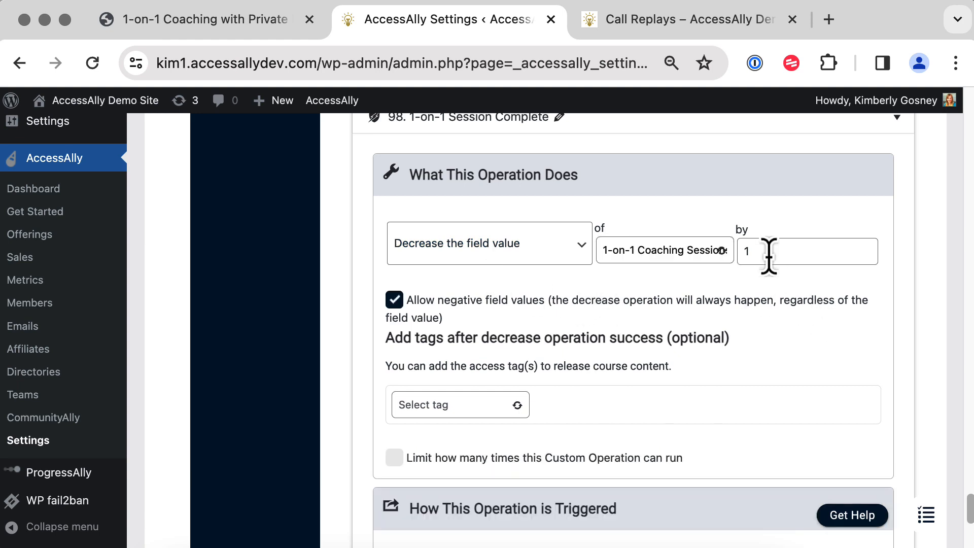
pyautogui.click(396, 302)
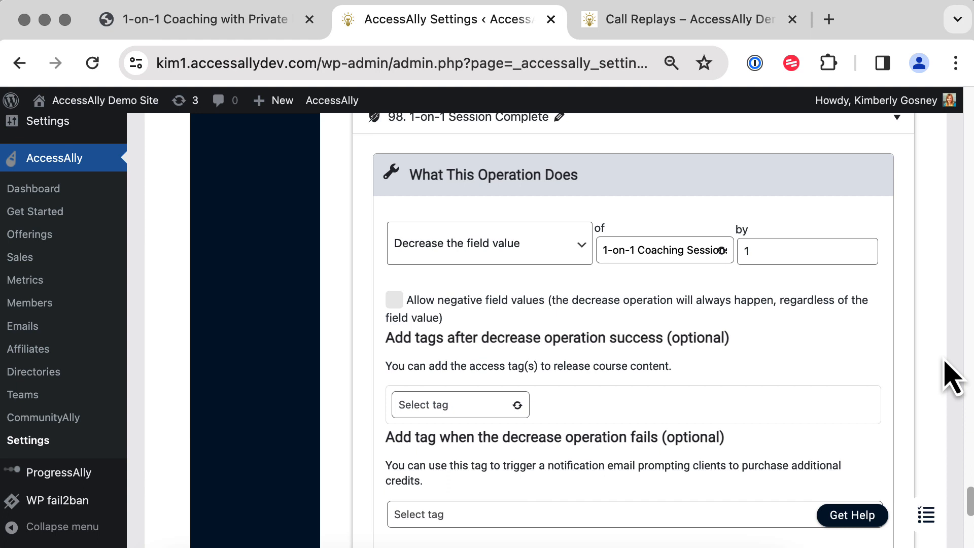
pyautogui.scroll(1, 939, 337)
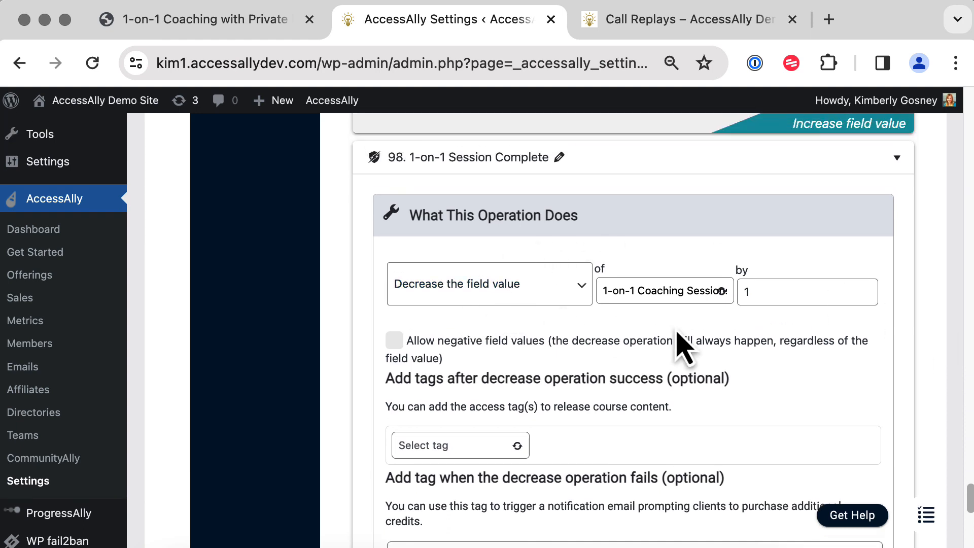
pyautogui.scroll(5, 705, 334)
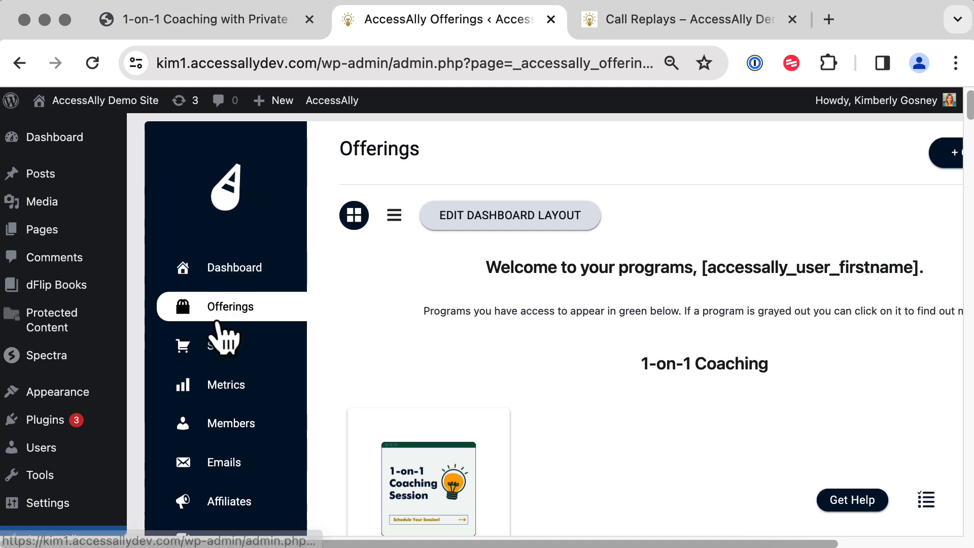
# Cancel a new Drip Release Course offering and open the 1-on-1 Coaching Session offering instead.
pyautogui.click(947, 161)
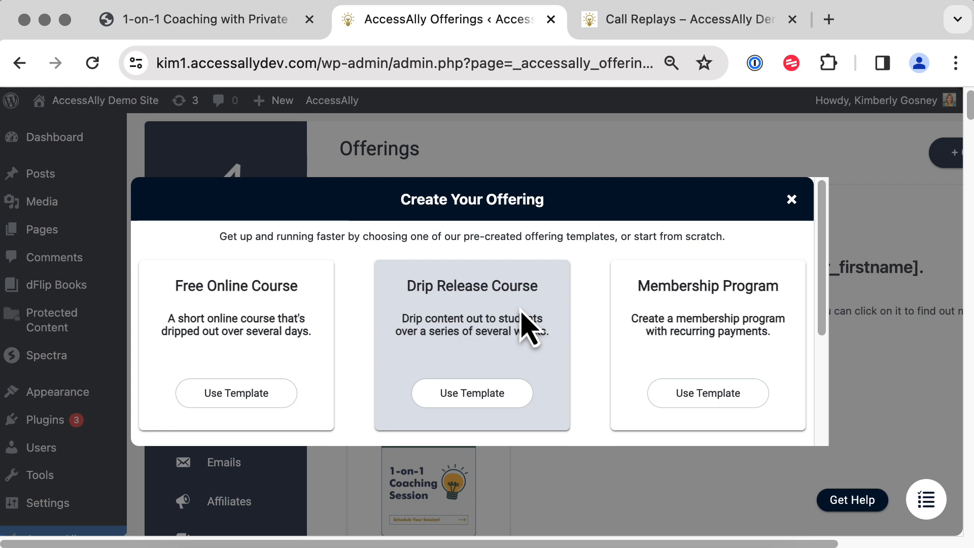
pyautogui.click(470, 395)
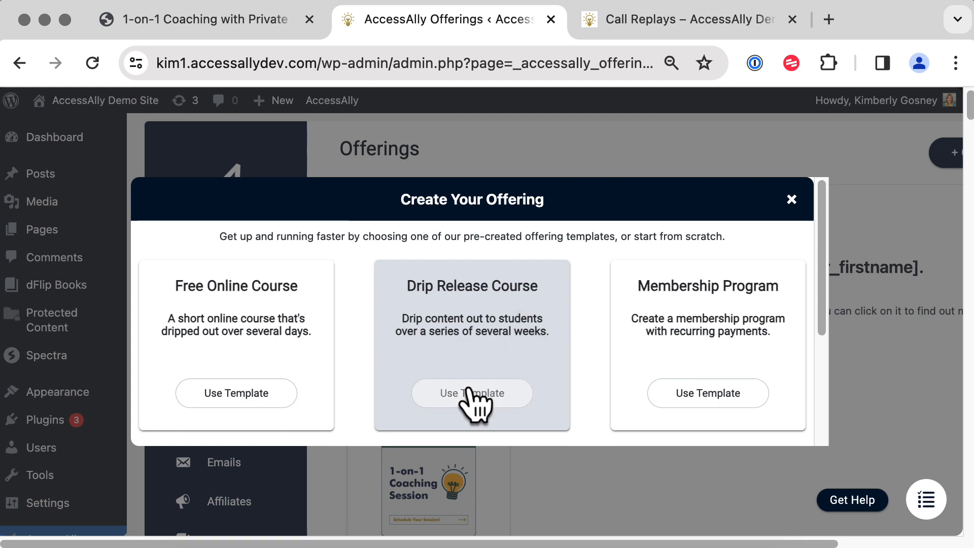
pyautogui.click(790, 201)
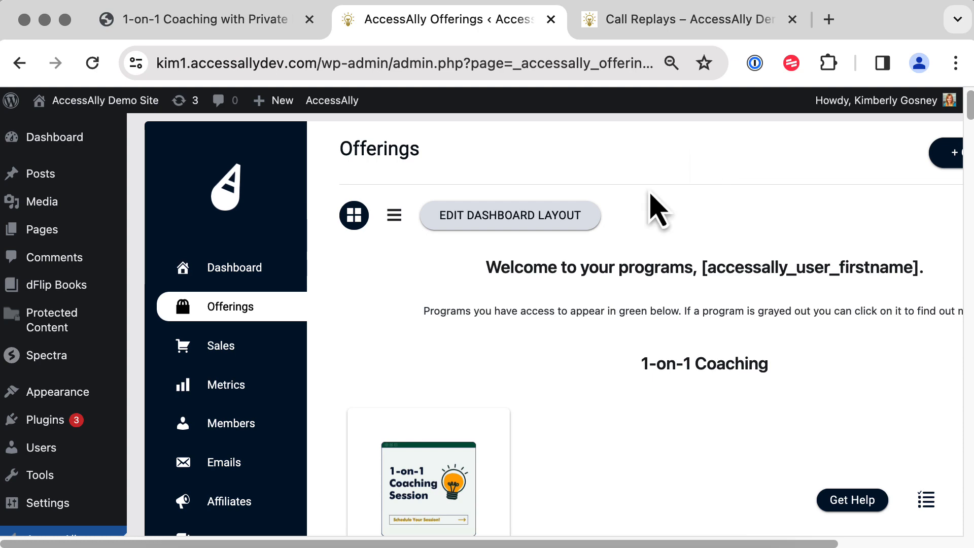
pyautogui.click(411, 499)
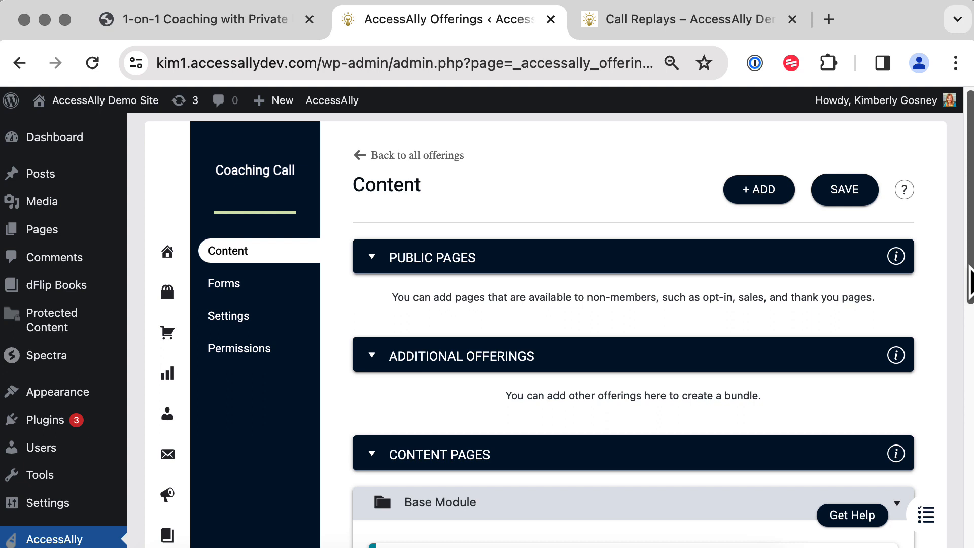
# Check the Coaching Notes and Call Replays release settings, then edit the Coaching Call page.
pyautogui.moveTo(970, 284); pyautogui.dragTo(963, 432)
pyautogui.moveTo(423, 263); pyautogui.dragTo(505, 282)
pyautogui.click(538, 319)
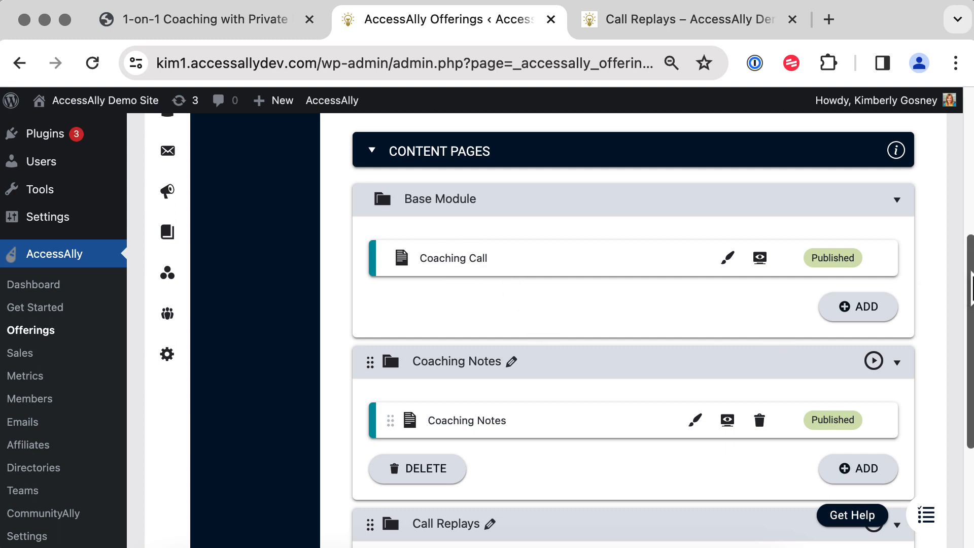
pyautogui.moveTo(970, 284); pyautogui.dragTo(970, 366)
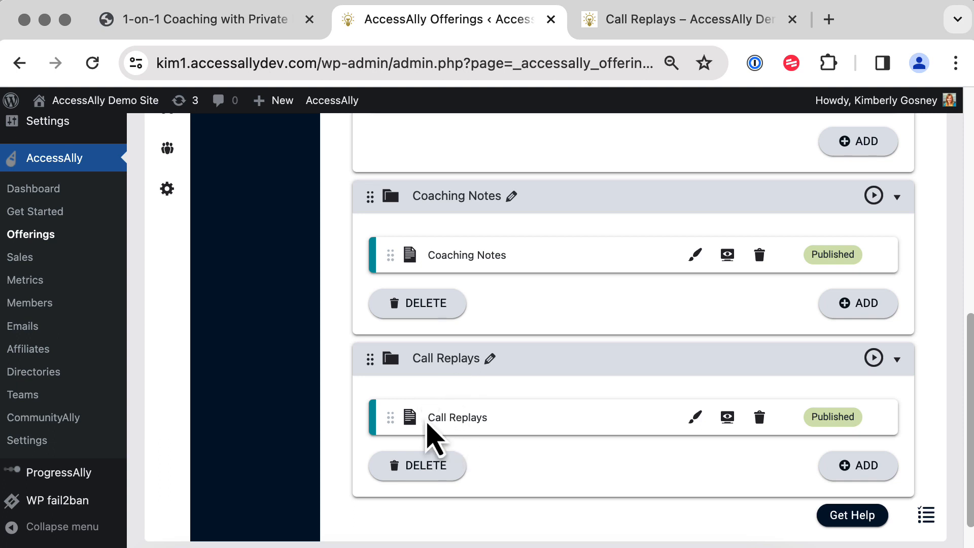
pyautogui.click(873, 195)
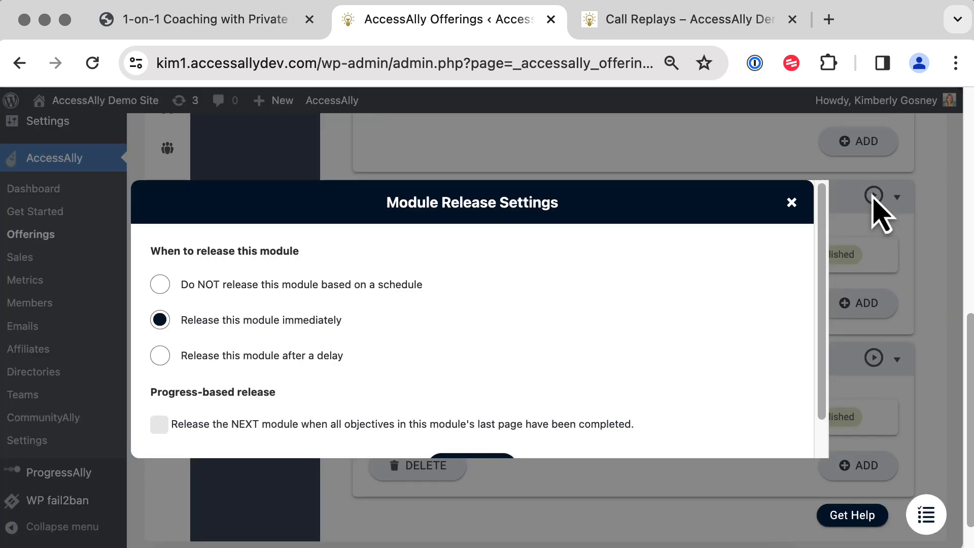
pyautogui.click(792, 203)
pyautogui.click(873, 358)
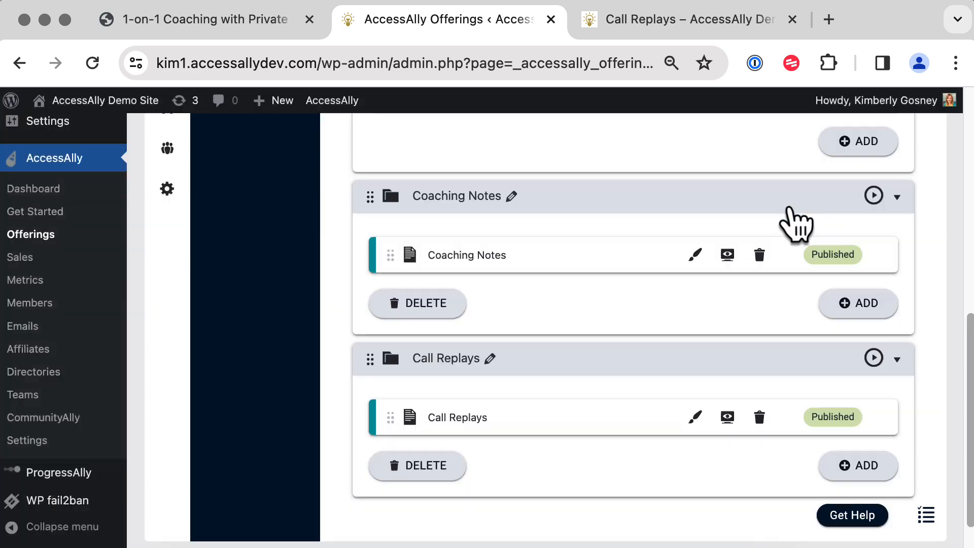
pyautogui.click(791, 203)
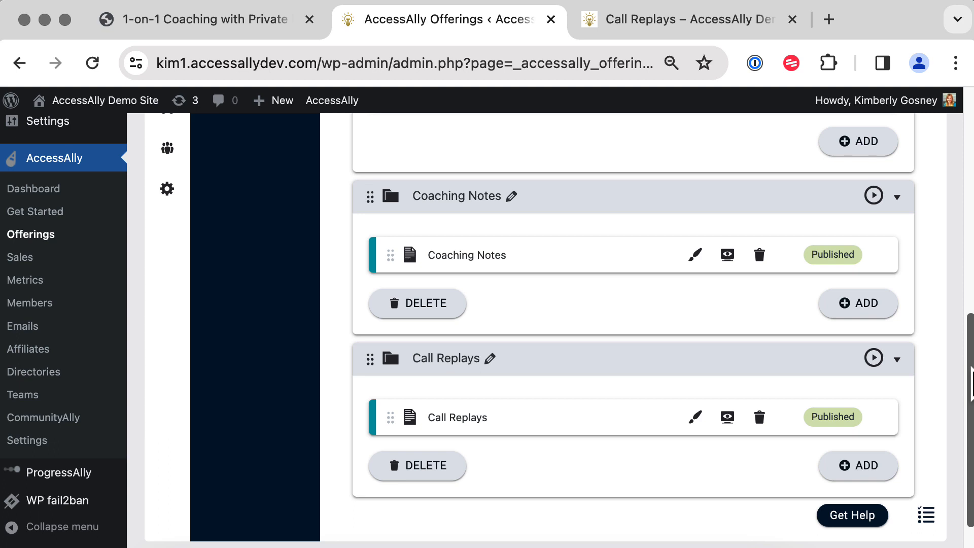
pyautogui.moveTo(971, 383); pyautogui.dragTo(970, 290)
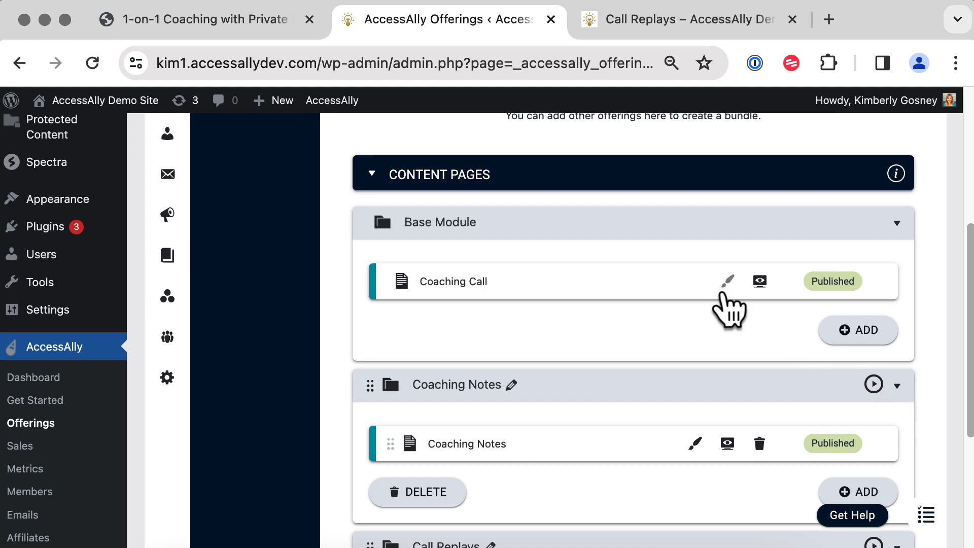
pyautogui.click(725, 288)
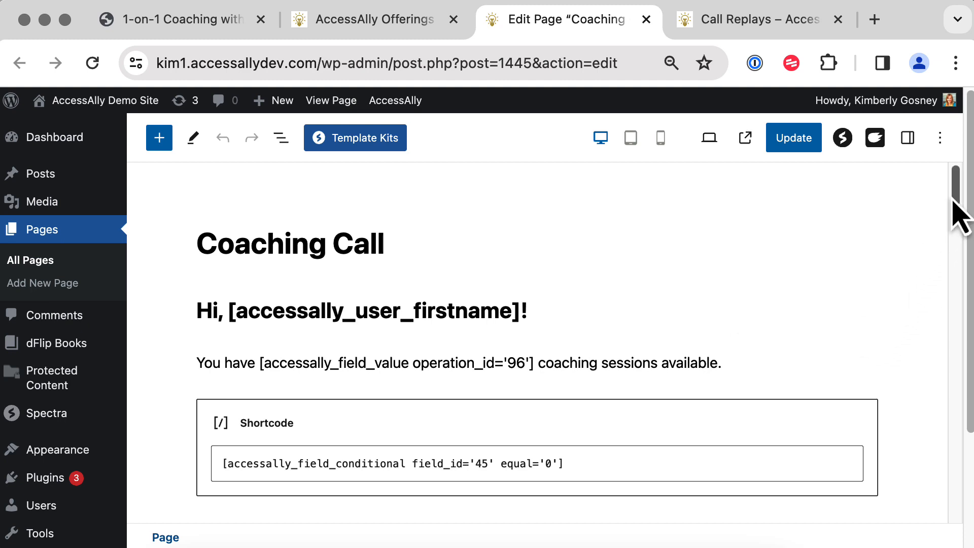
# Review the Coaching Call page settings, then open the live Coaching Call page via Call Replays.
pyautogui.moveTo(961, 213); pyautogui.dragTo(960, 229)
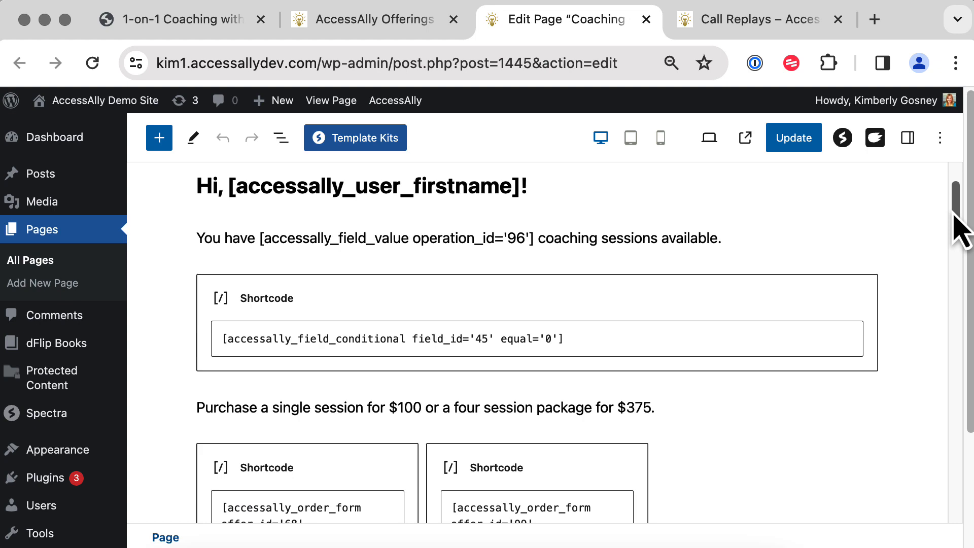
pyautogui.moveTo(954, 214); pyautogui.dragTo(959, 492)
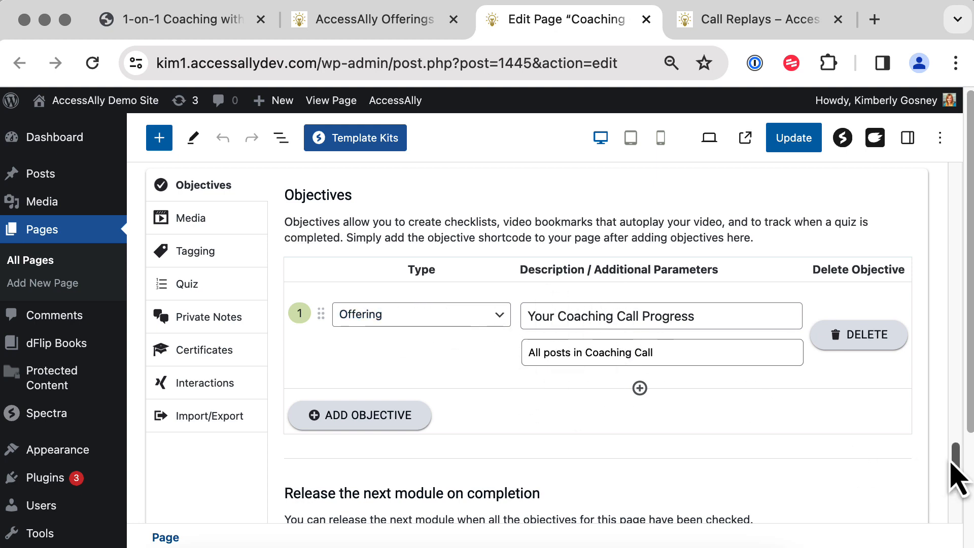
pyautogui.moveTo(957, 458); pyautogui.dragTo(868, 186)
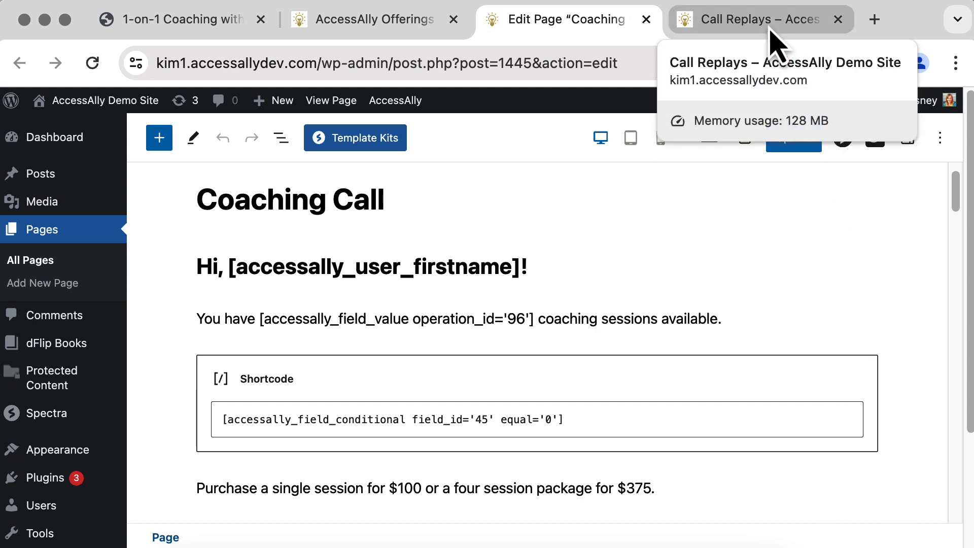
pyautogui.click(770, 30)
pyautogui.click(97, 163)
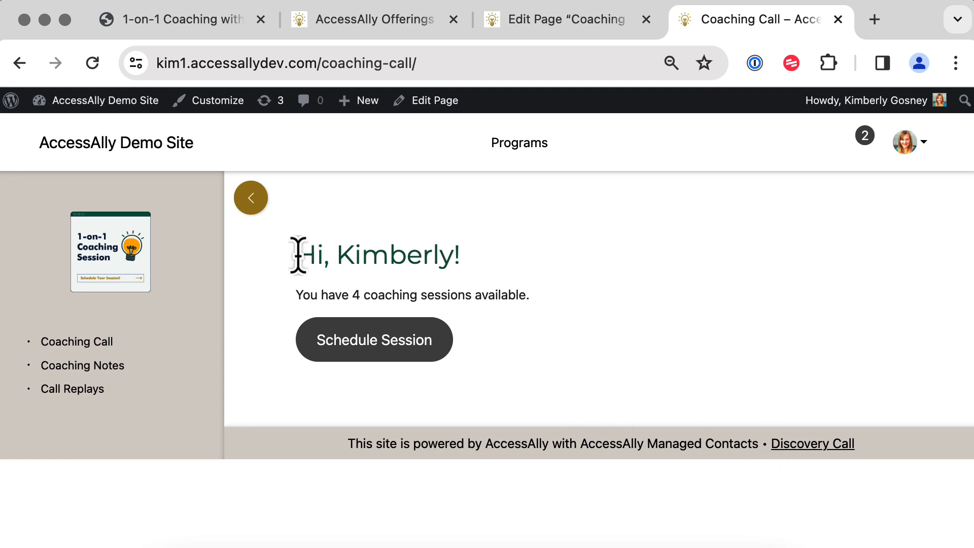
# Check the member's personalised greeting and 4-session count on the live page, then go back to the editor.
pyautogui.moveTo(297, 254); pyautogui.dragTo(490, 259)
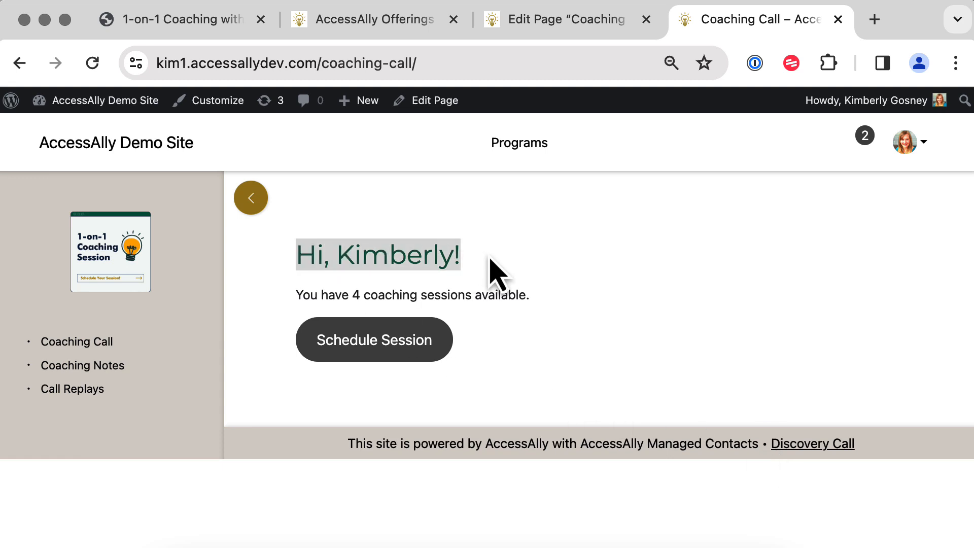
pyautogui.moveTo(296, 299); pyautogui.dragTo(538, 303)
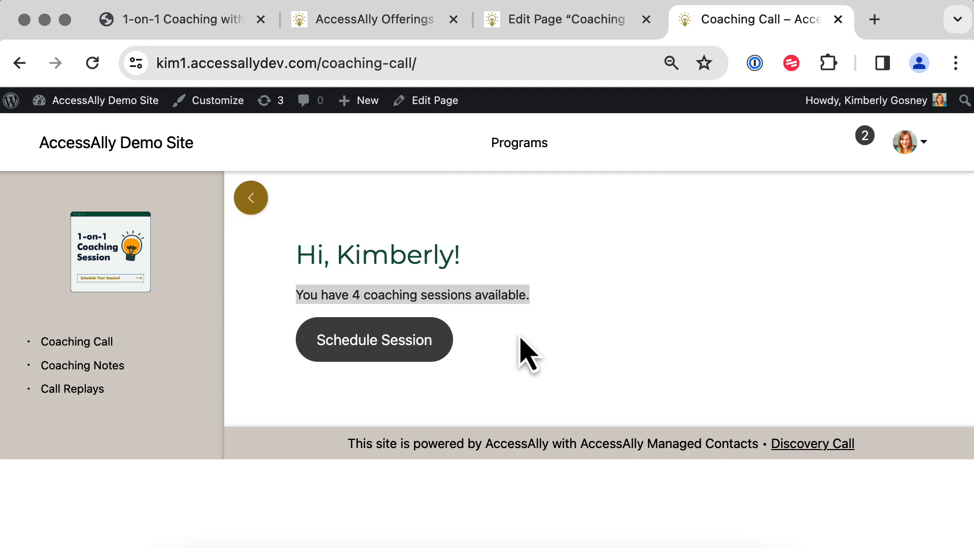
pyautogui.click(515, 383)
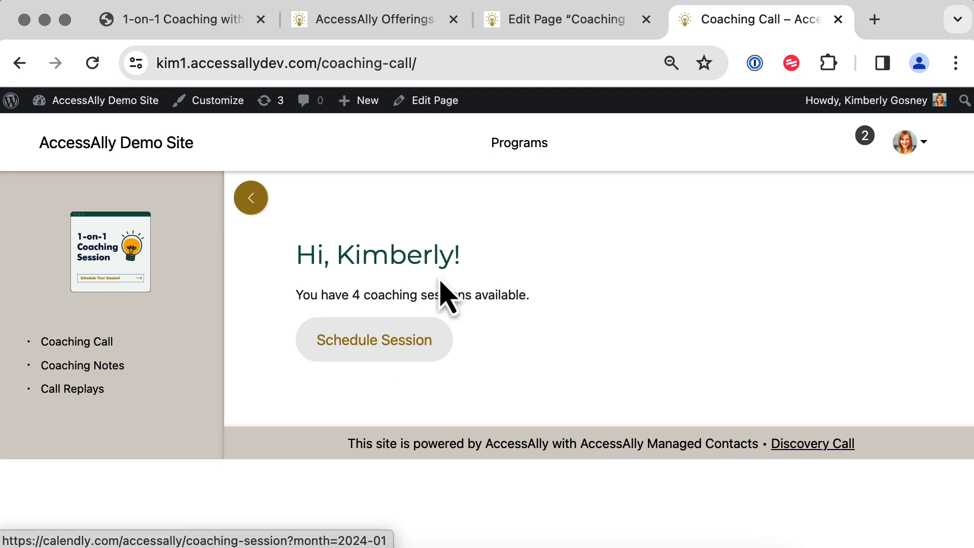
pyautogui.click(549, 30)
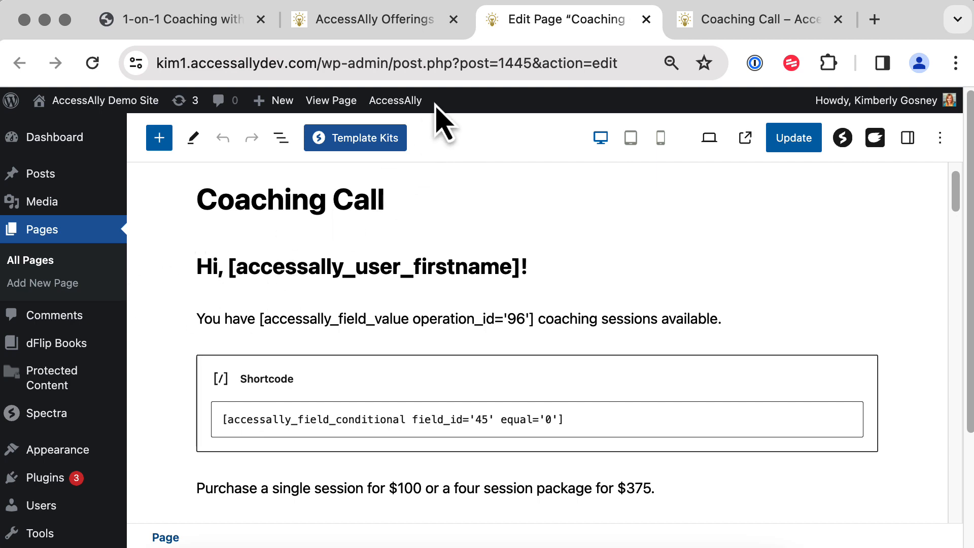
# Generate and copy a Show user first name shortcode in the Shortcode Generator.
pyautogui.moveTo(414, 108)
pyautogui.click(429, 131)
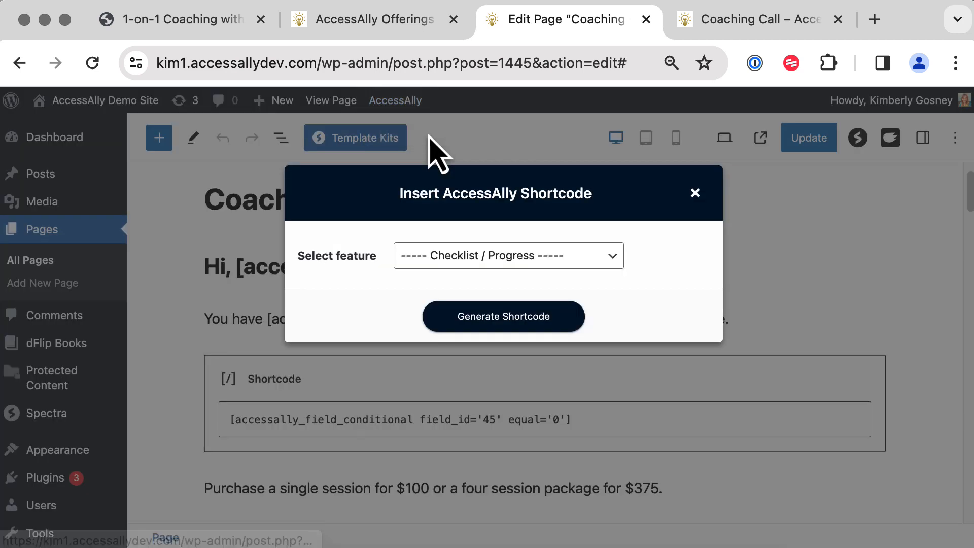
pyautogui.click(489, 268)
pyautogui.scroll(-5, 507, 304)
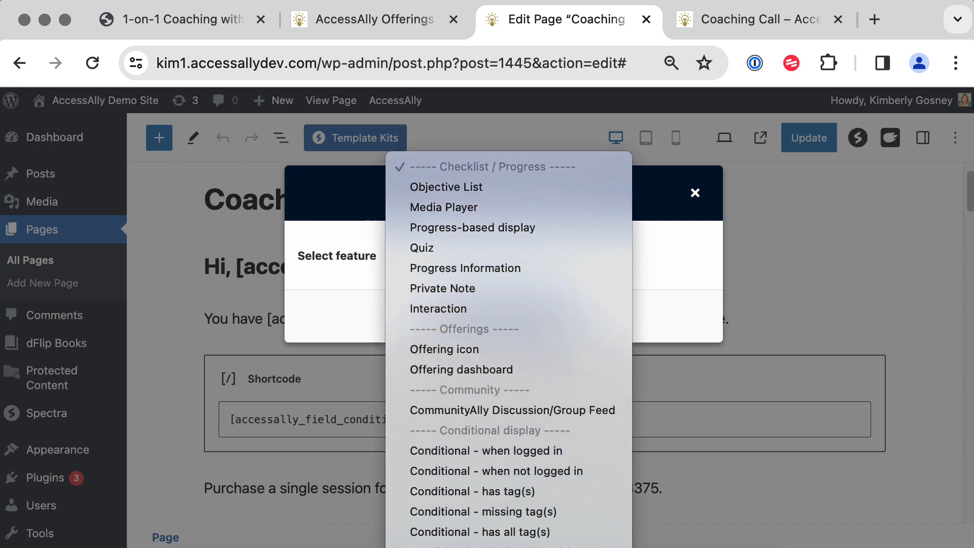
pyautogui.scroll(-8, 507, 507)
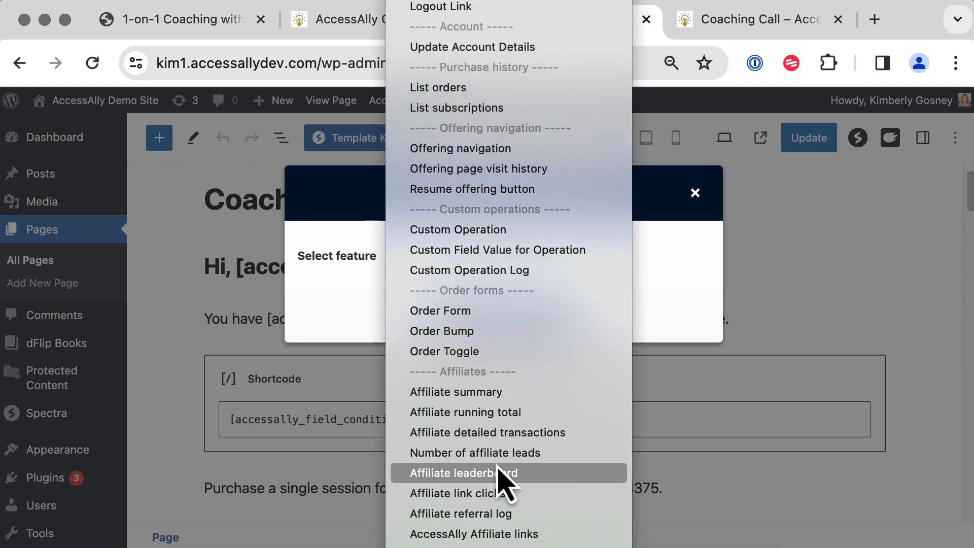
pyautogui.scroll(-5, 505, 477)
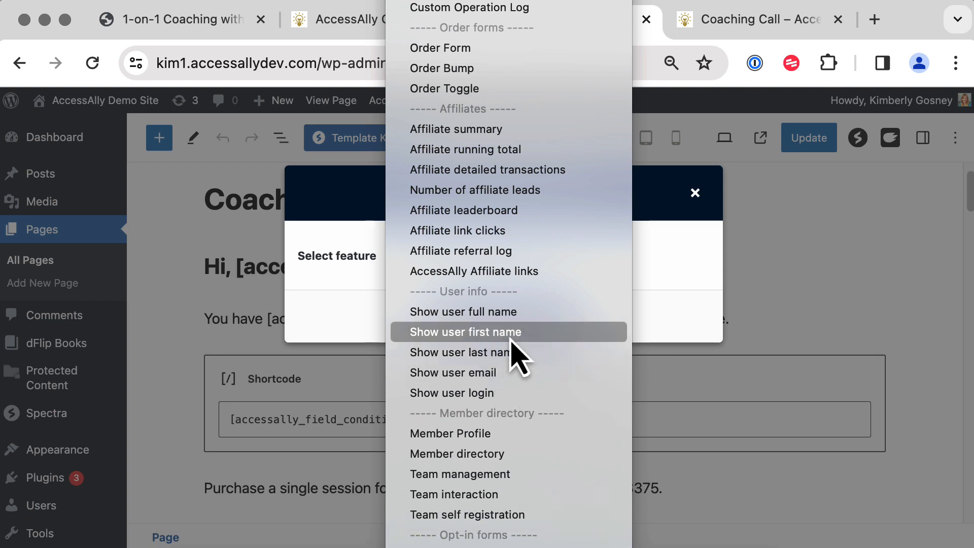
pyautogui.click(511, 333)
pyautogui.click(482, 330)
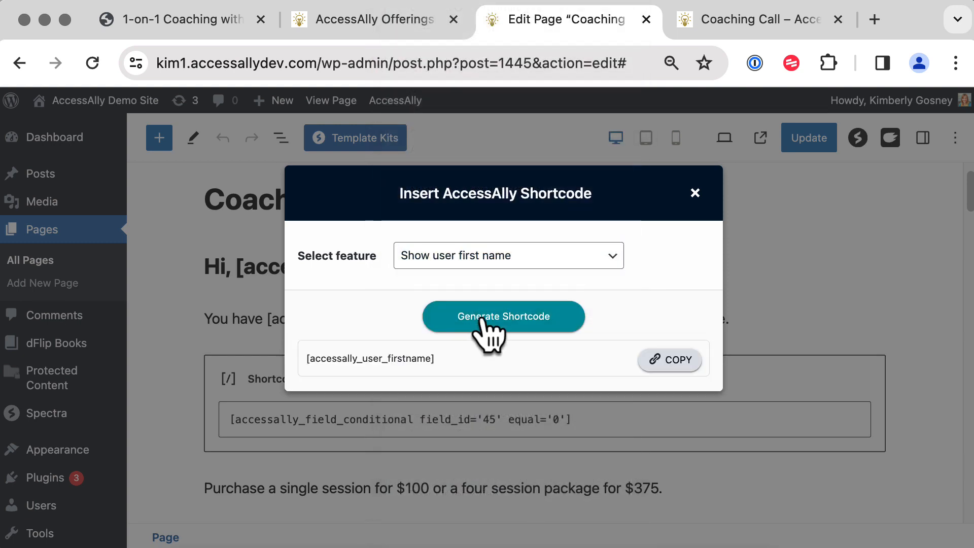
pyautogui.click(668, 360)
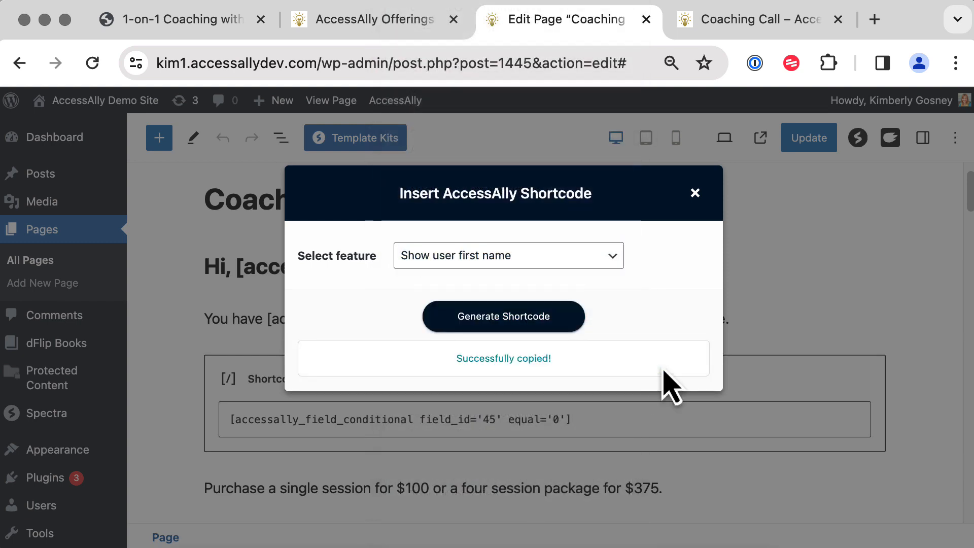
pyautogui.click(834, 310)
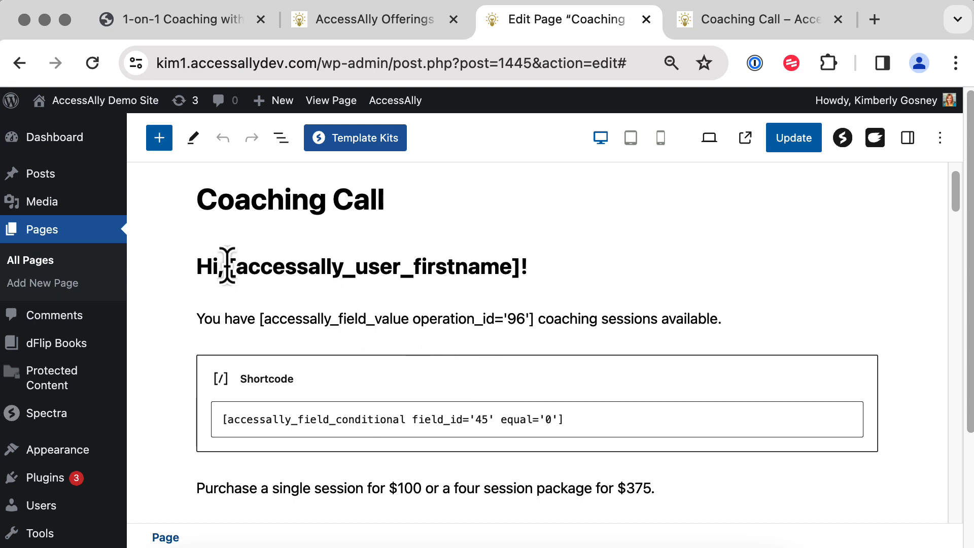
# Compare the greeting's first name shortcode and the session count shortcode on the page.
pyautogui.moveTo(229, 267); pyautogui.dragTo(530, 279)
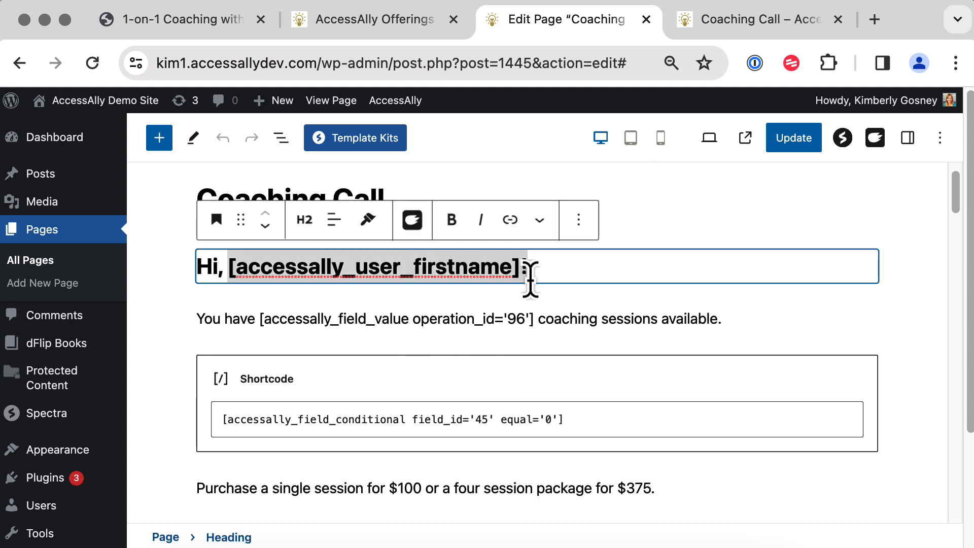
pyautogui.click(504, 314)
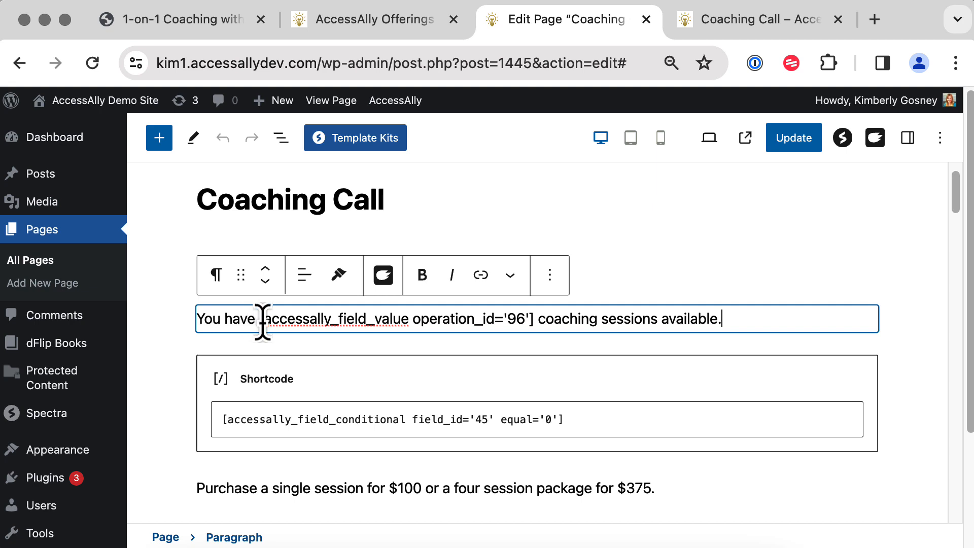
pyautogui.moveTo(261, 319); pyautogui.dragTo(537, 319)
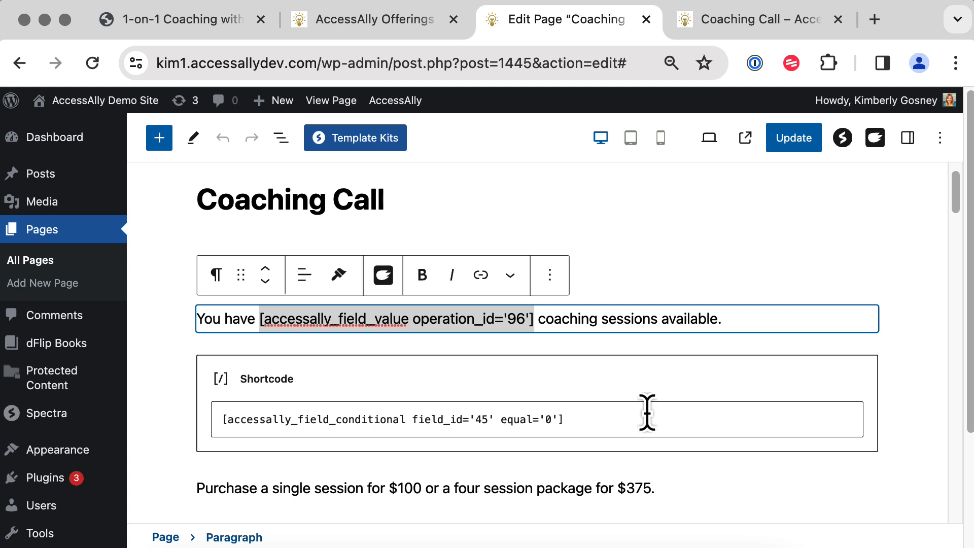
# Select Custom Field Value for Operation with operation 96. 1-on-1 Coaching Sessions in the Shortcode Generator.
pyautogui.moveTo(395, 100)
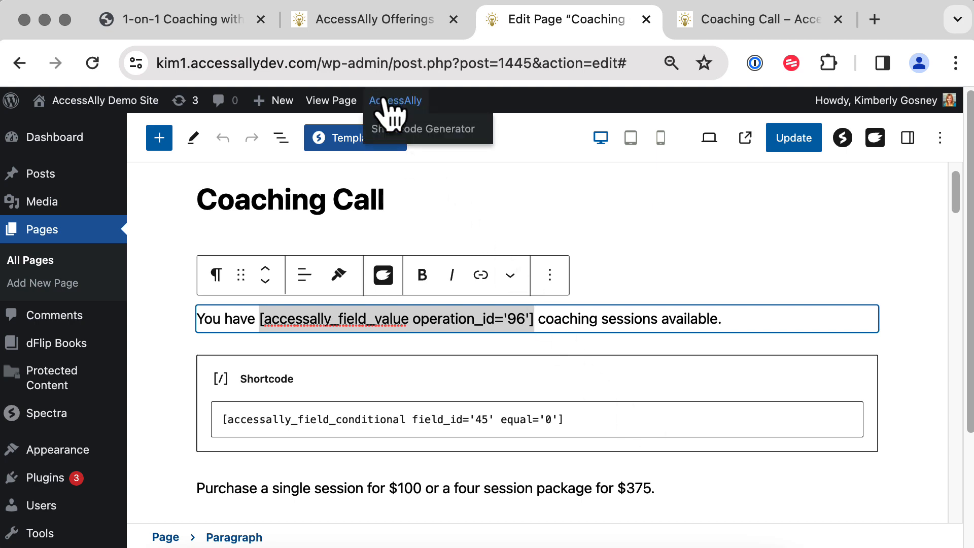
pyautogui.click(401, 128)
pyautogui.click(468, 257)
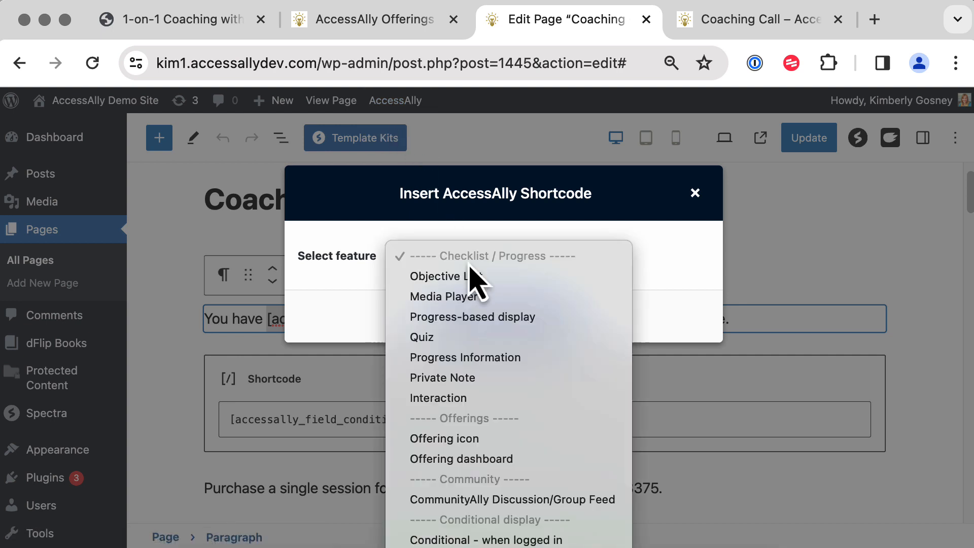
pyautogui.scroll(-7, 496, 464)
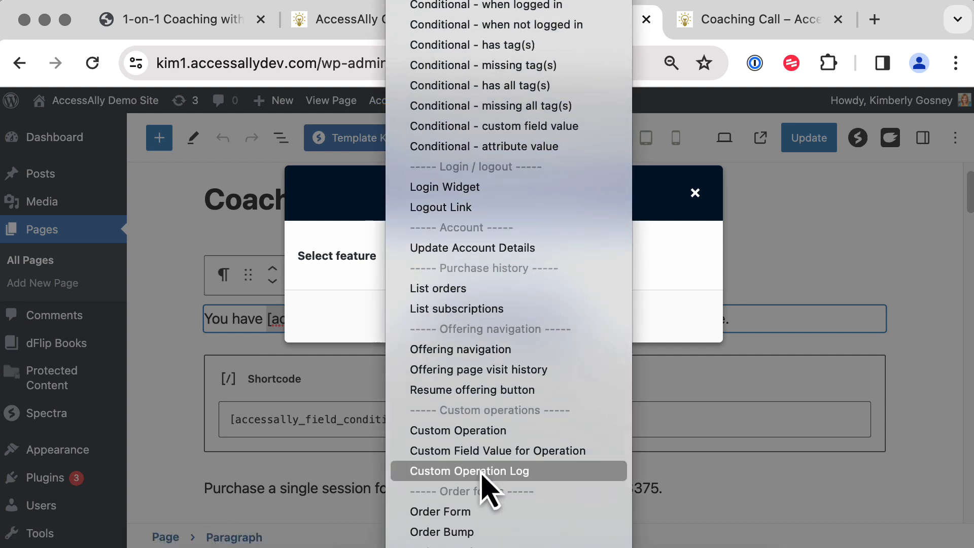
pyautogui.click(532, 451)
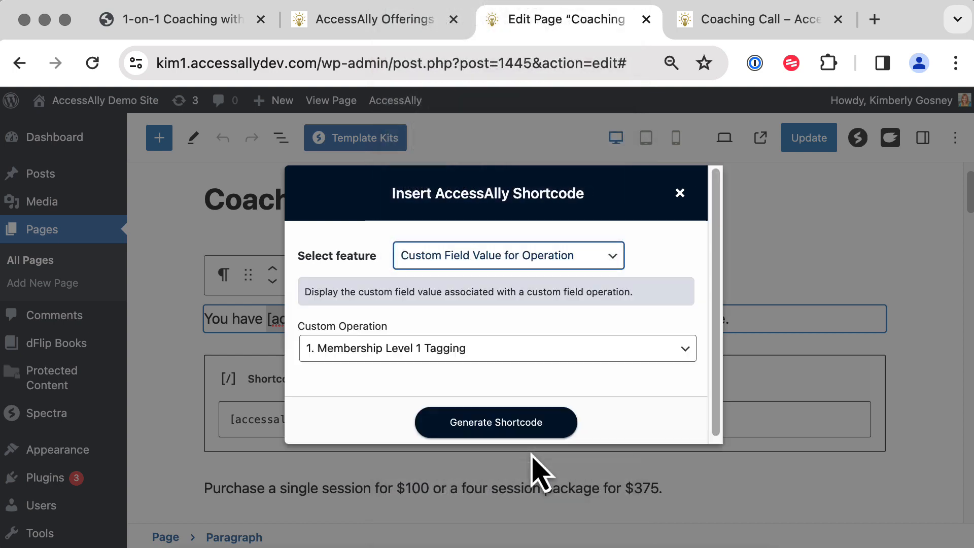
pyautogui.click(496, 349)
pyautogui.scroll(-15, 496, 355)
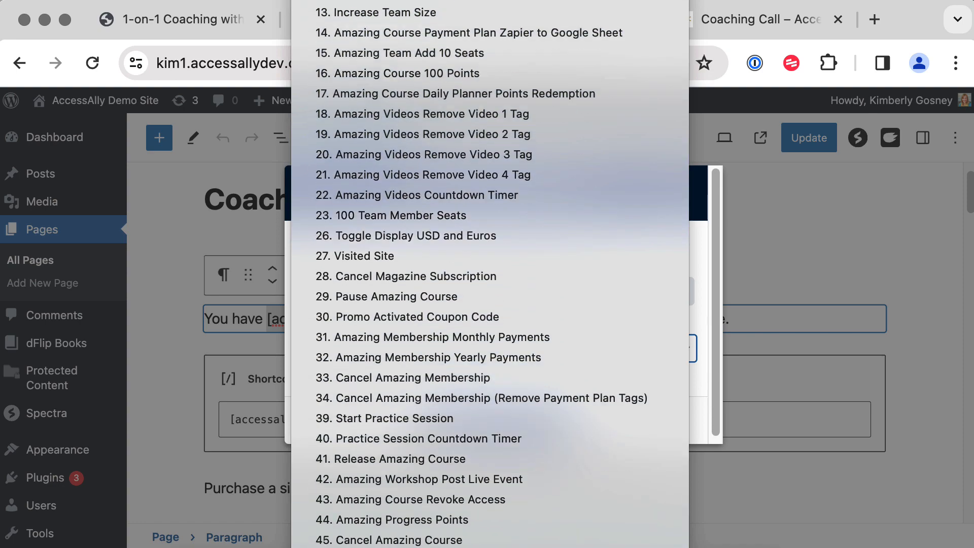
pyautogui.scroll(-12, 473, 532)
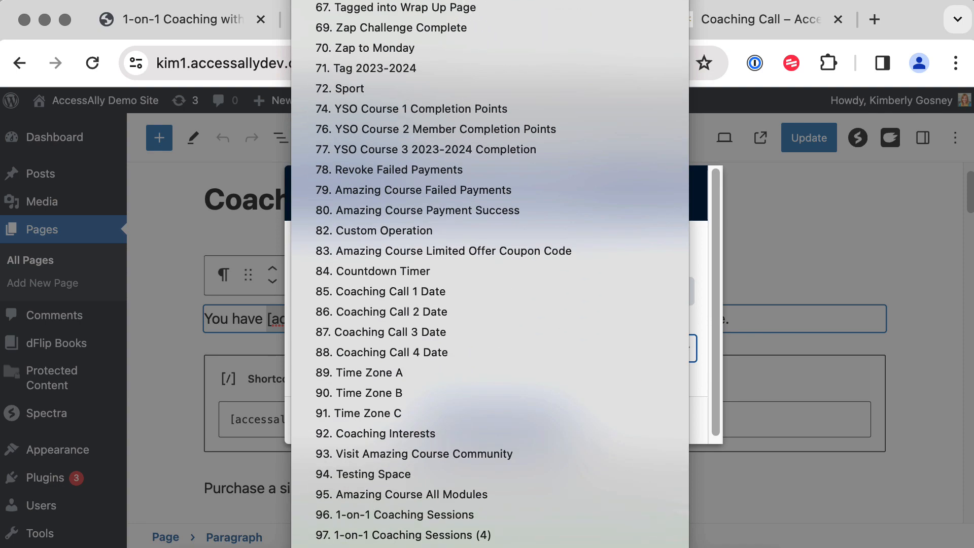
pyautogui.click(473, 515)
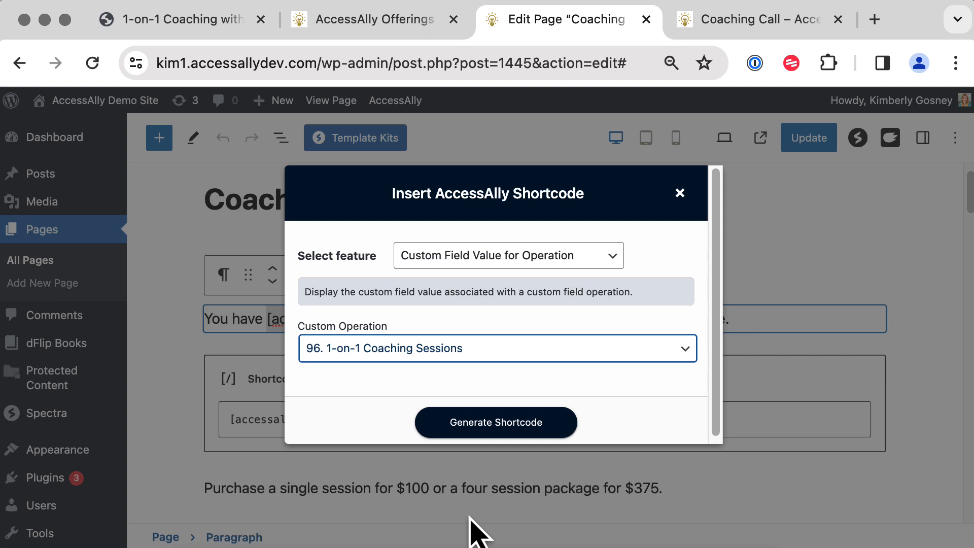
# Generate and copy the shortcode, then compare it with the page's session-count shortcode.
pyautogui.click(522, 427)
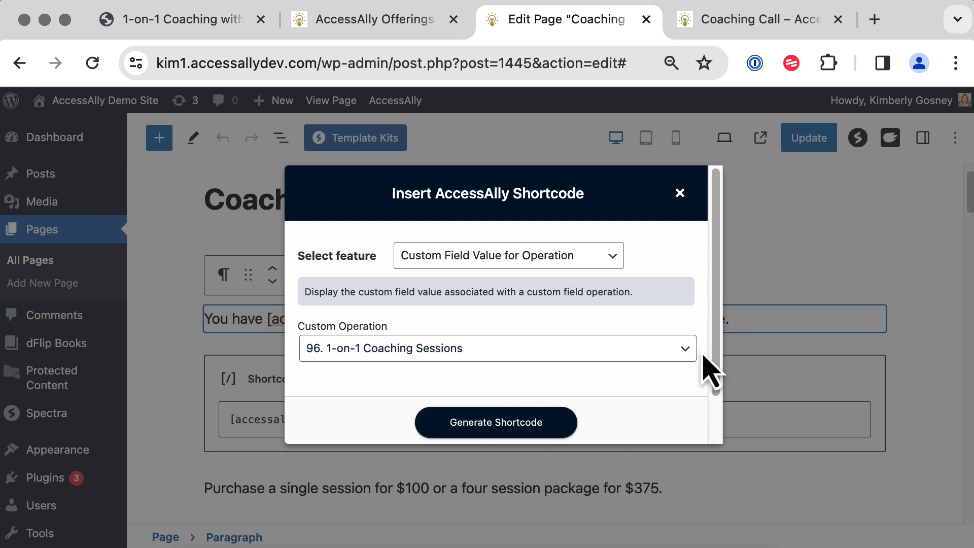
pyautogui.scroll(-2, 716, 406)
pyautogui.click(659, 415)
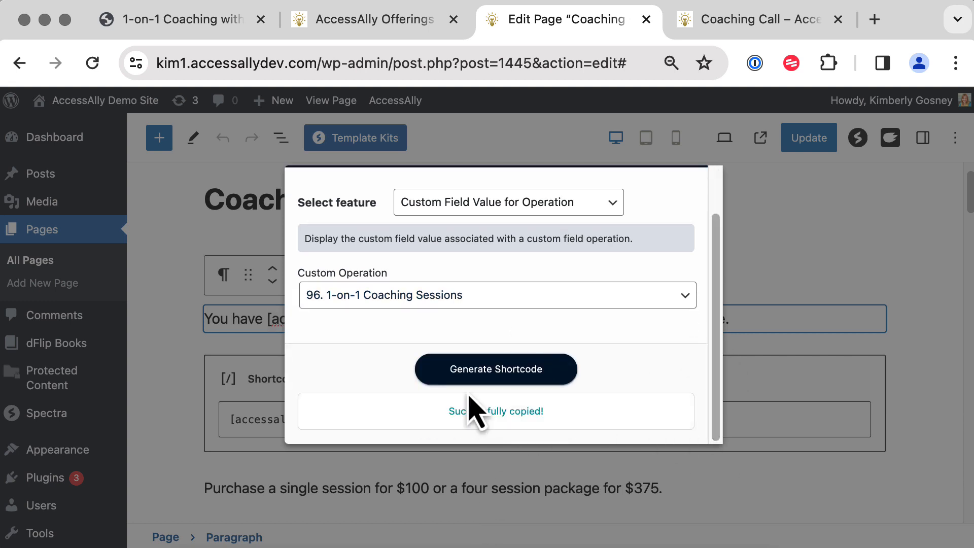
pyautogui.click(174, 341)
pyautogui.moveTo(259, 319); pyautogui.dragTo(530, 322)
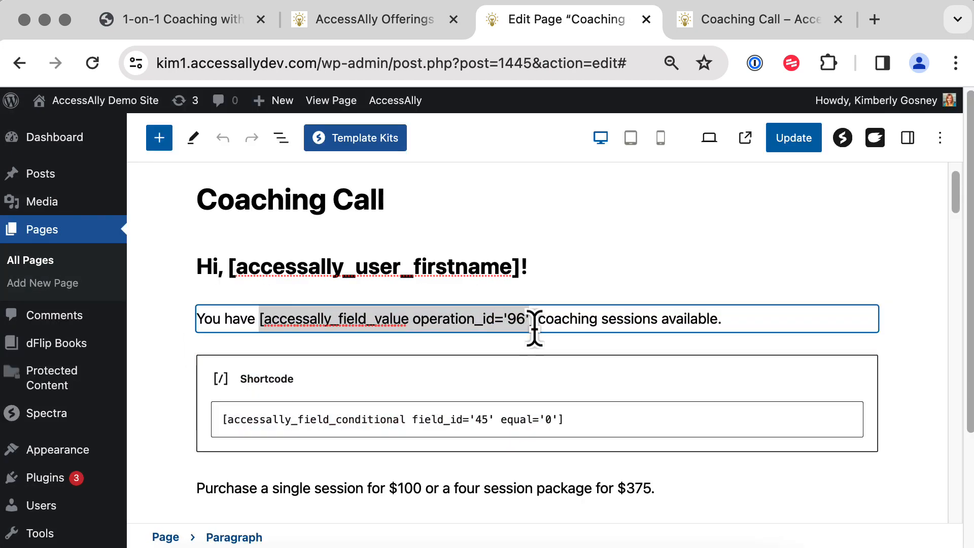
pyautogui.click(591, 381)
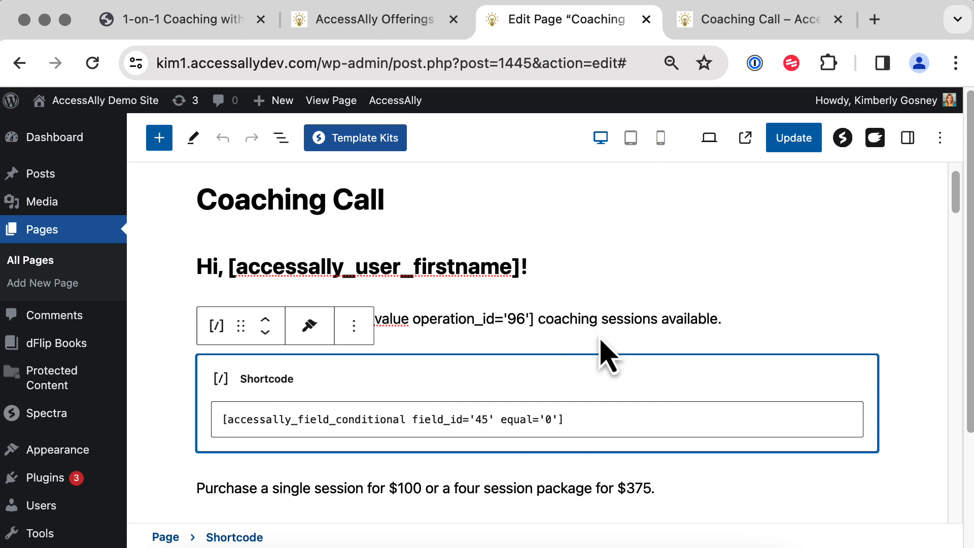
pyautogui.click(735, 20)
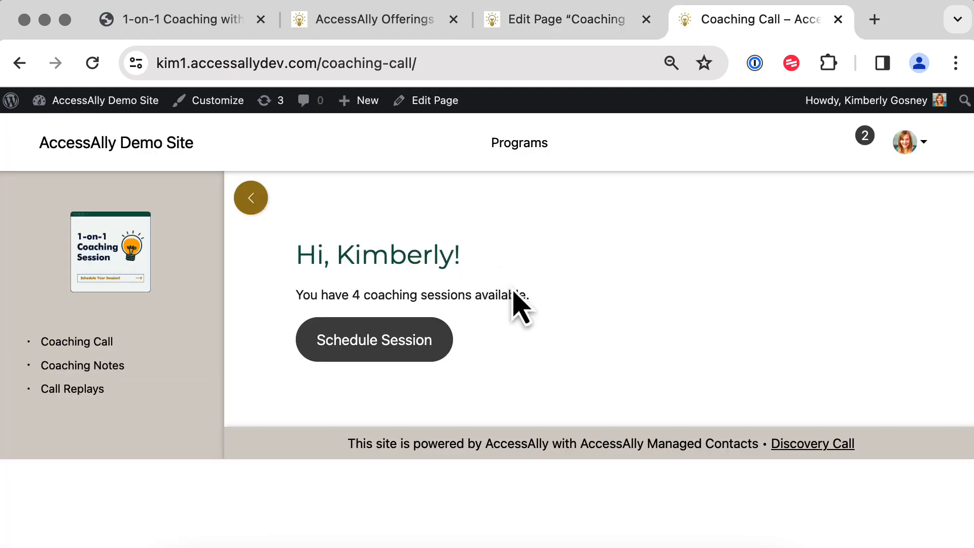
pyautogui.moveTo(539, 311); pyautogui.dragTo(269, 311)
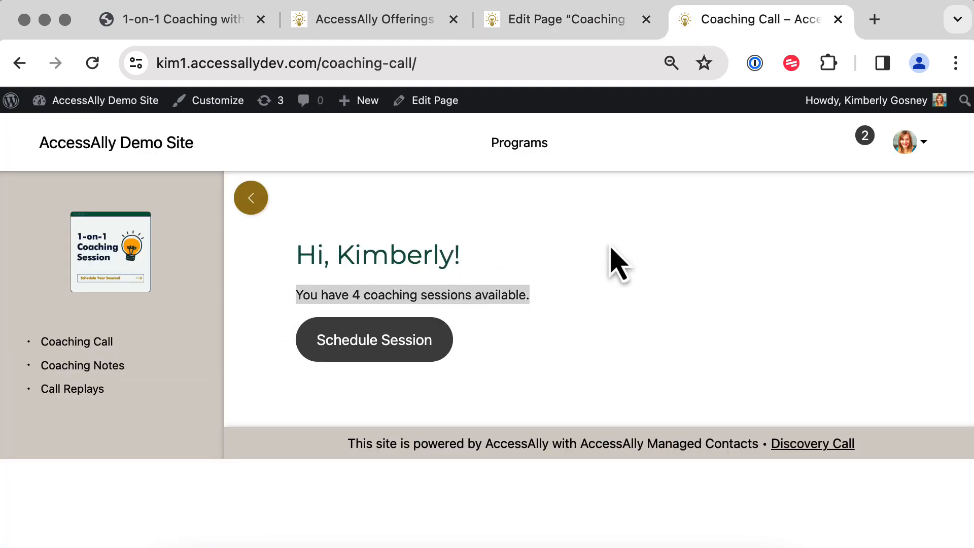
pyautogui.click(564, 23)
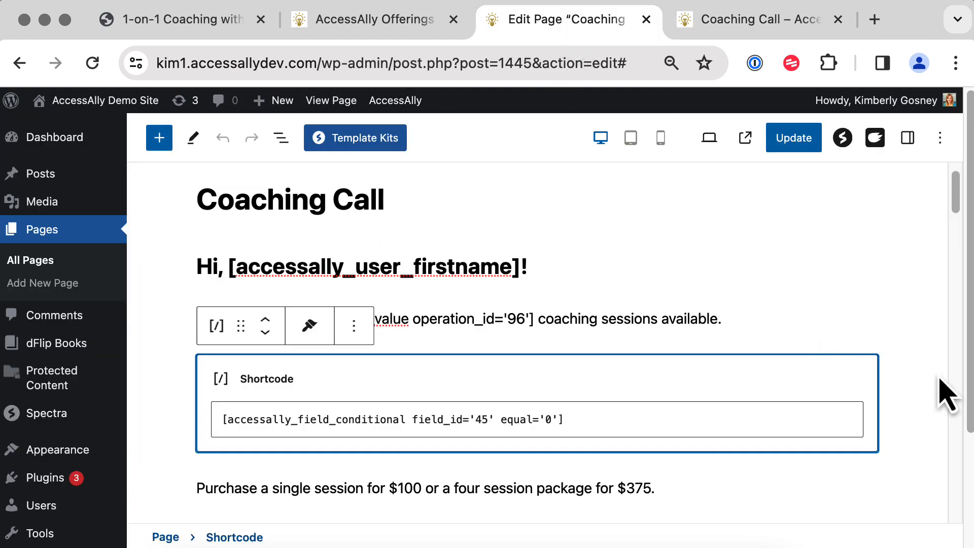
pyautogui.click(944, 396)
pyautogui.scroll(-2, 955, 209)
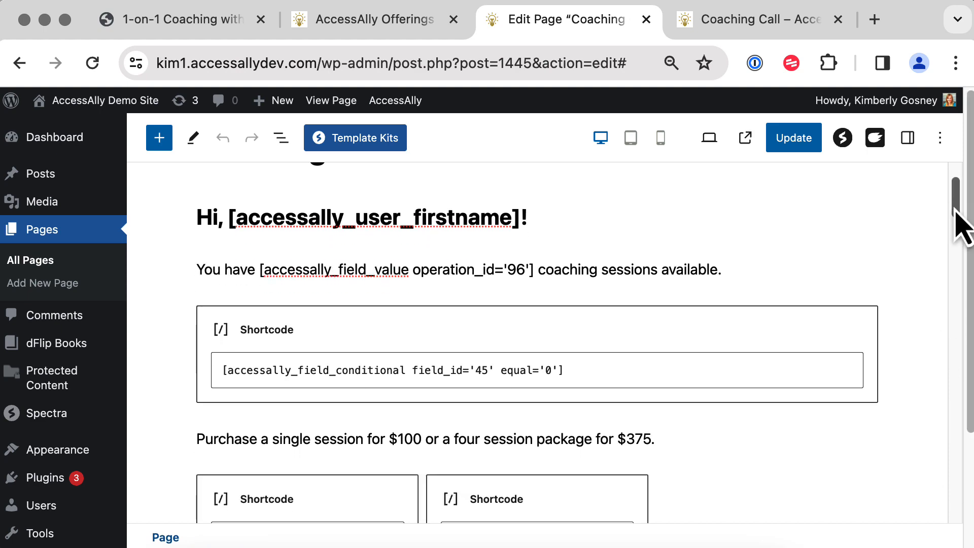
pyautogui.moveTo(956, 210); pyautogui.dragTo(956, 239)
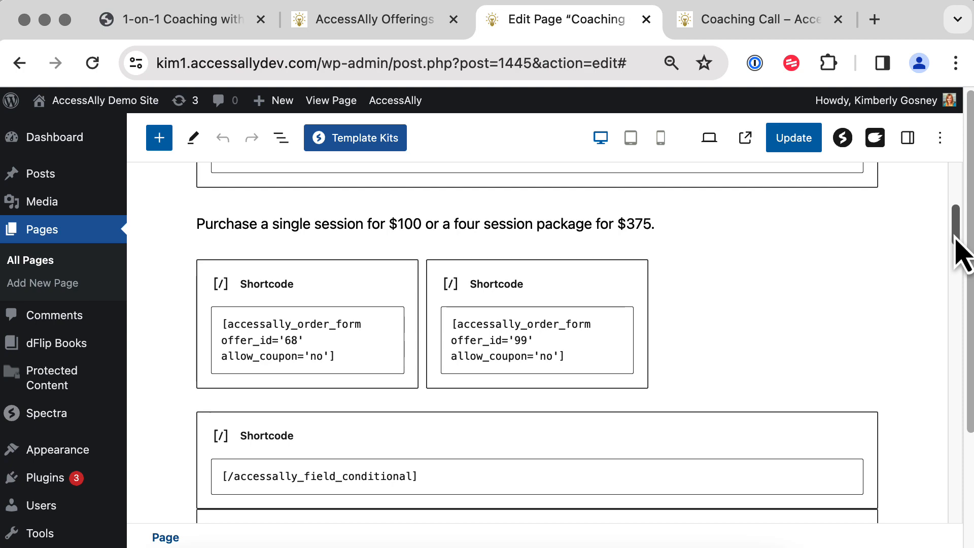
# Open the Coaching Call offering's Forms, reviewing Order Form (1), Session Package (4) and Order Toggle.
pyautogui.click(401, 20)
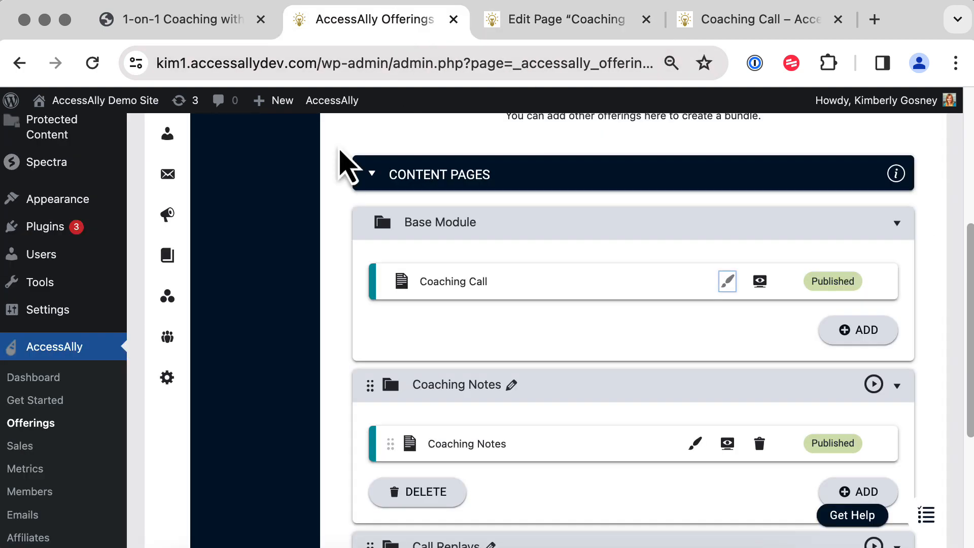
pyautogui.scroll(5, 278, 297)
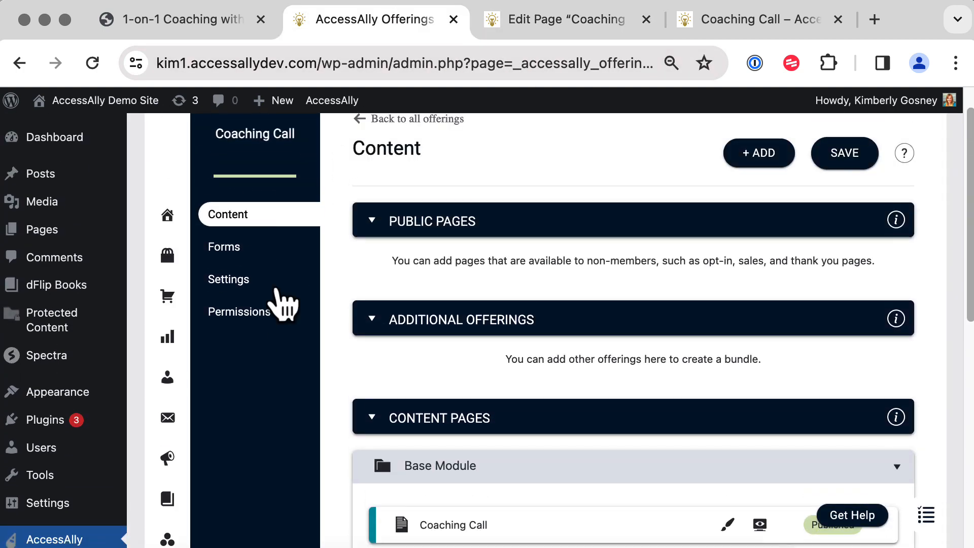
pyautogui.click(238, 252)
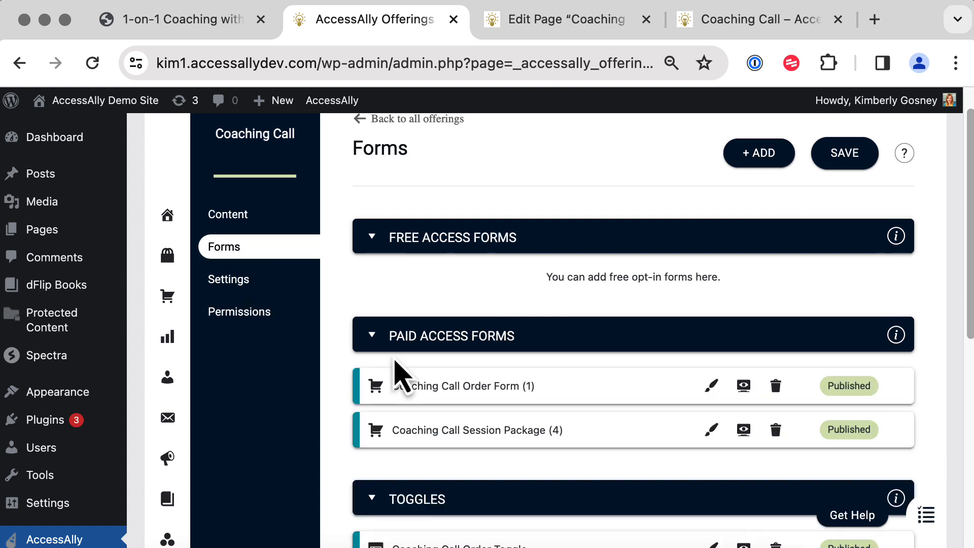
pyautogui.scroll(-2, 325, 375)
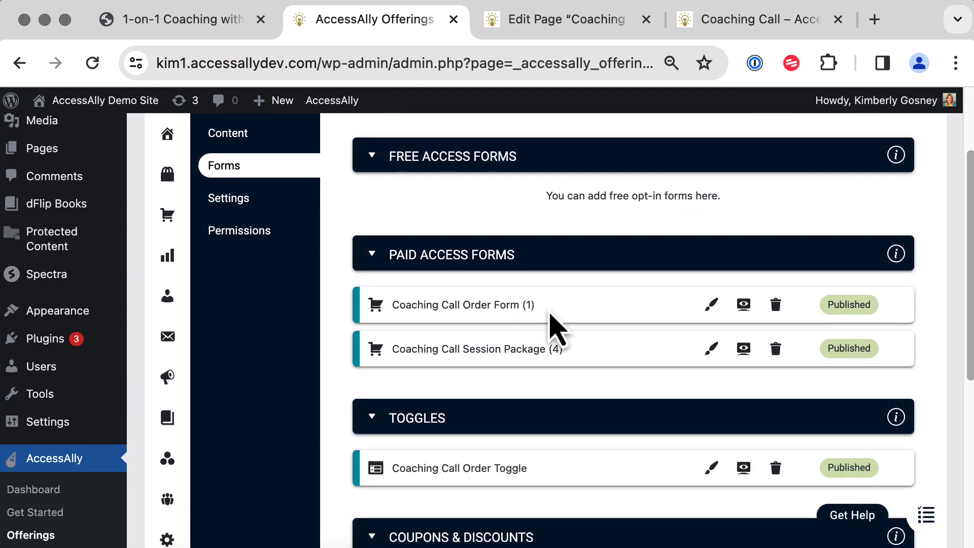
pyautogui.moveTo(545, 307); pyautogui.dragTo(392, 303)
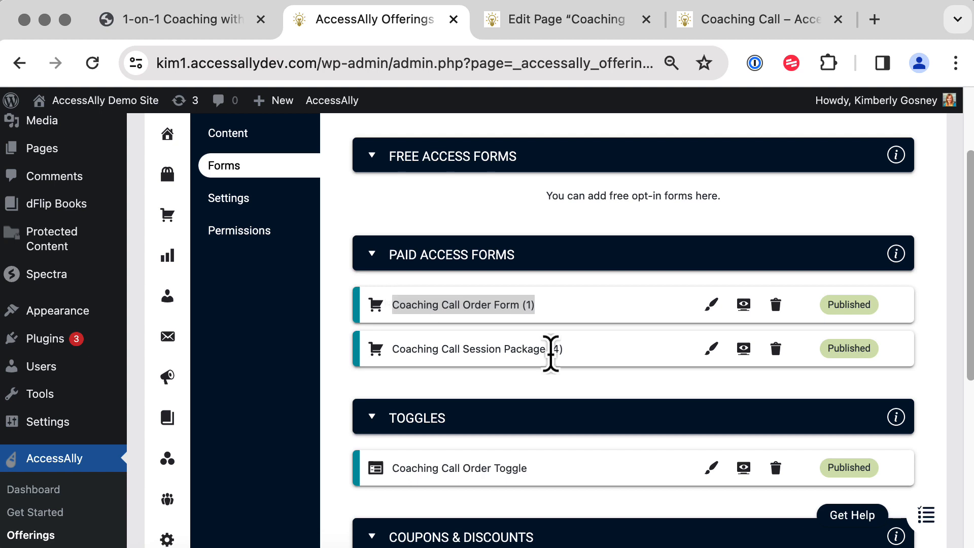
pyautogui.moveTo(566, 350); pyautogui.dragTo(396, 350)
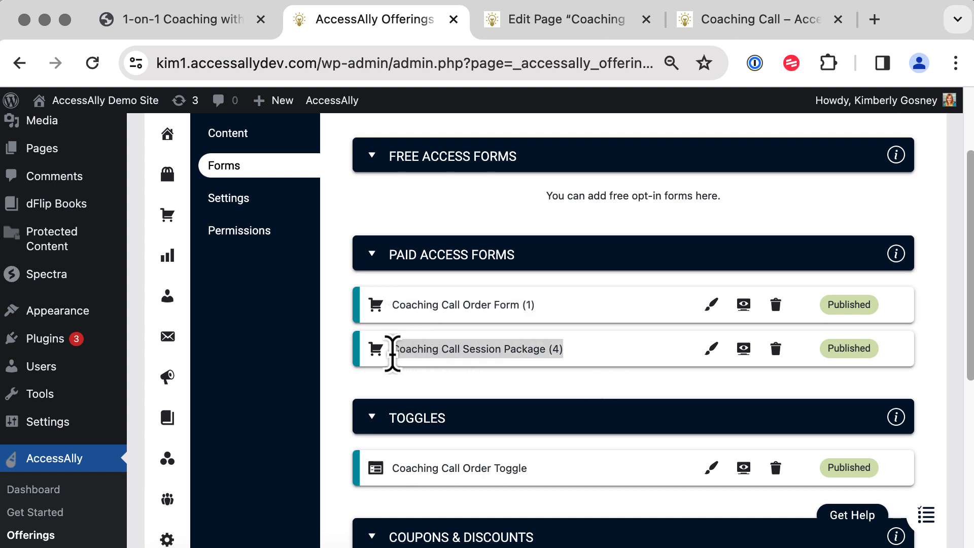
pyautogui.click(310, 426)
pyautogui.scroll(-1, 314, 427)
pyautogui.scroll(-5, 310, 425)
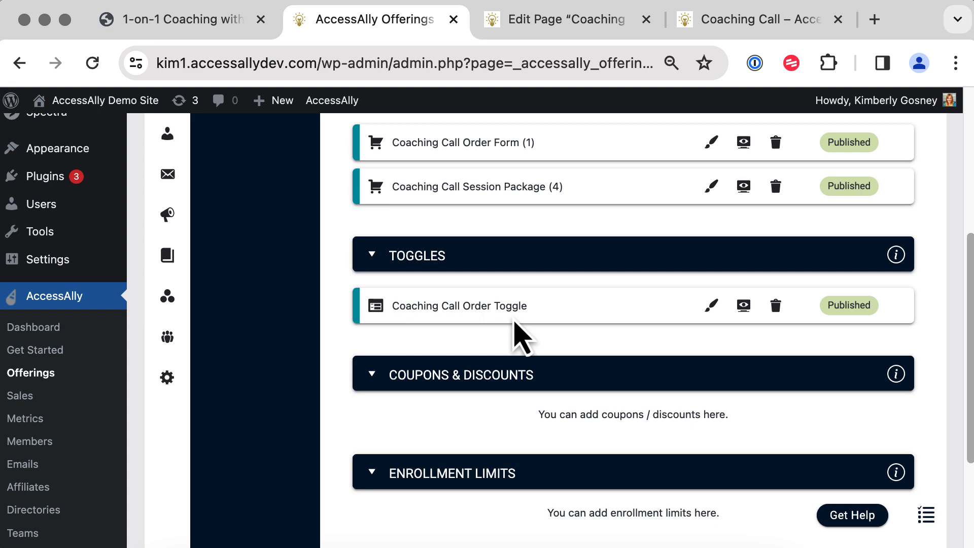
# Preview the Coaching Call Order Toggle in an incognito window and switch to the $375 Session Package.
pyautogui.click(737, 314)
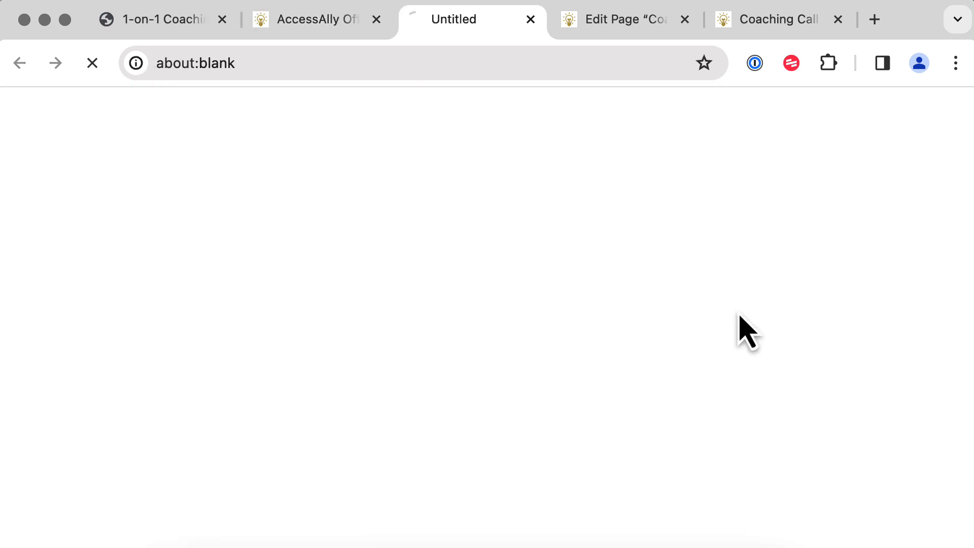
pyautogui.click(377, 60)
pyautogui.press('super+c')
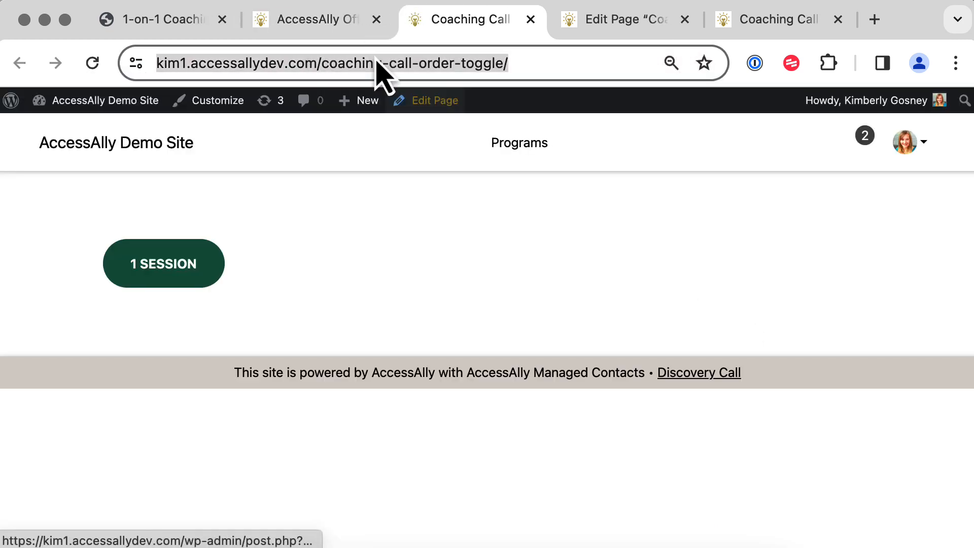
pyautogui.click(0, 0)
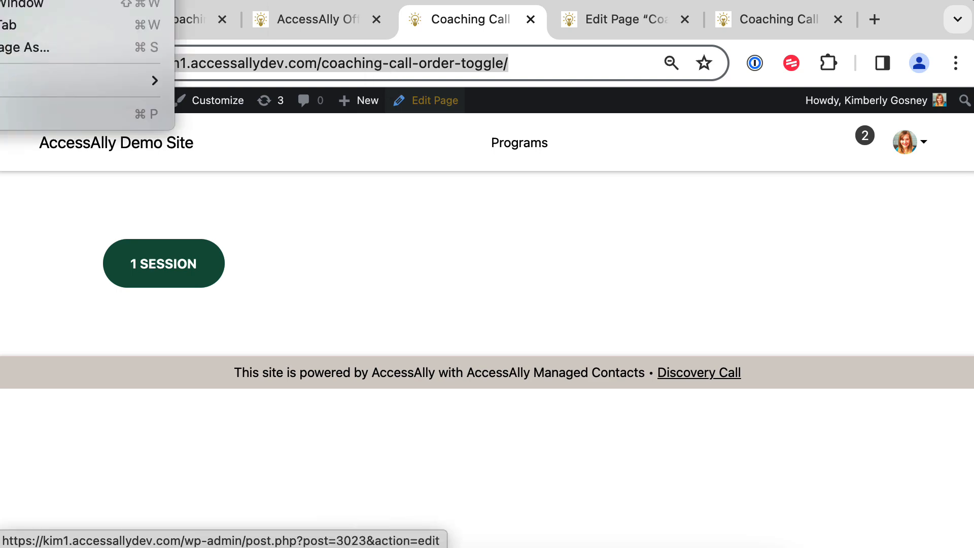
pyautogui.press('super+shift+n')
pyautogui.press('super+v')
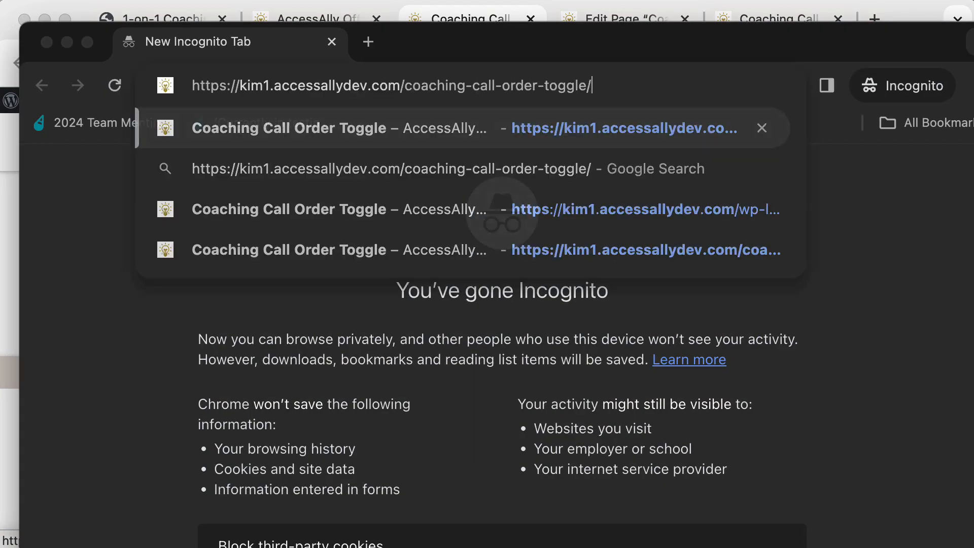
pyautogui.moveTo(32, 42); pyautogui.dragTo(10, 14)
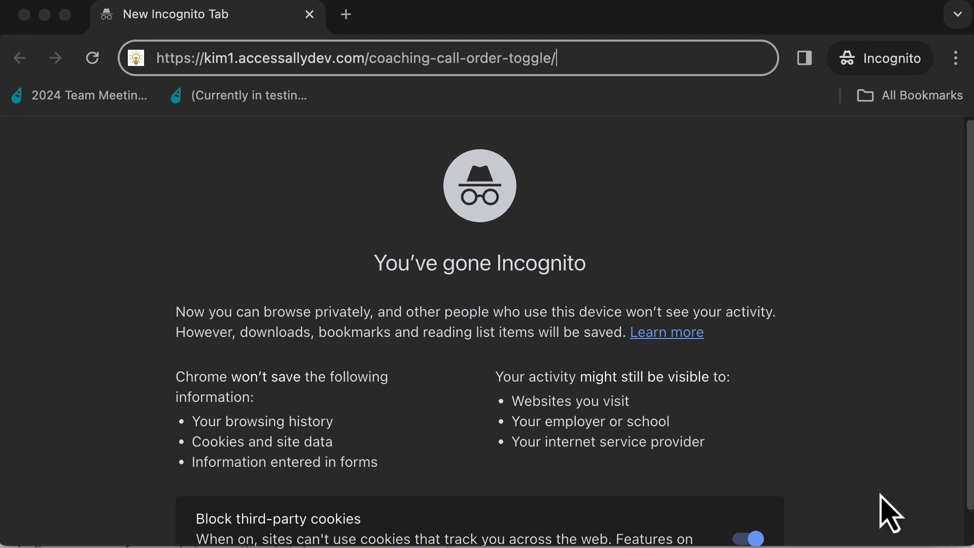
pyautogui.press('Return')
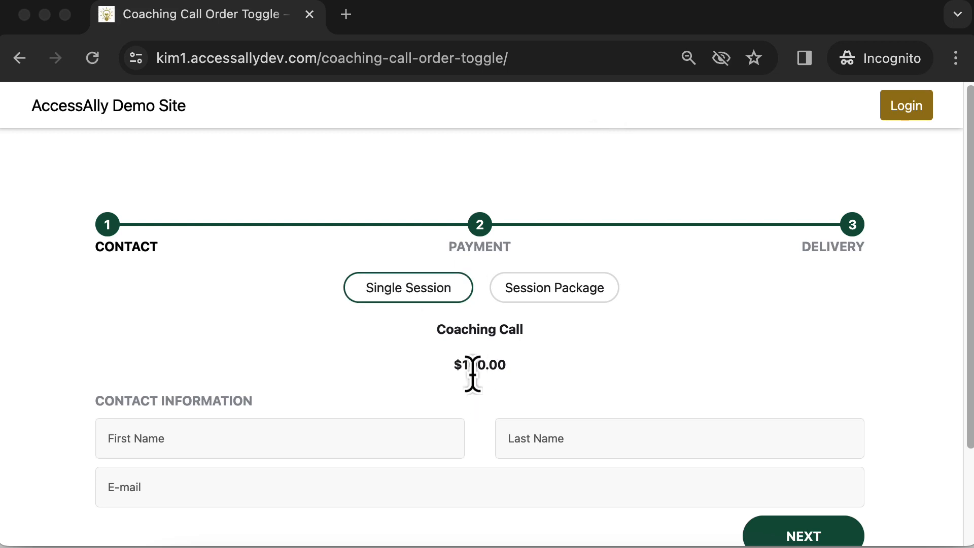
pyautogui.click(556, 300)
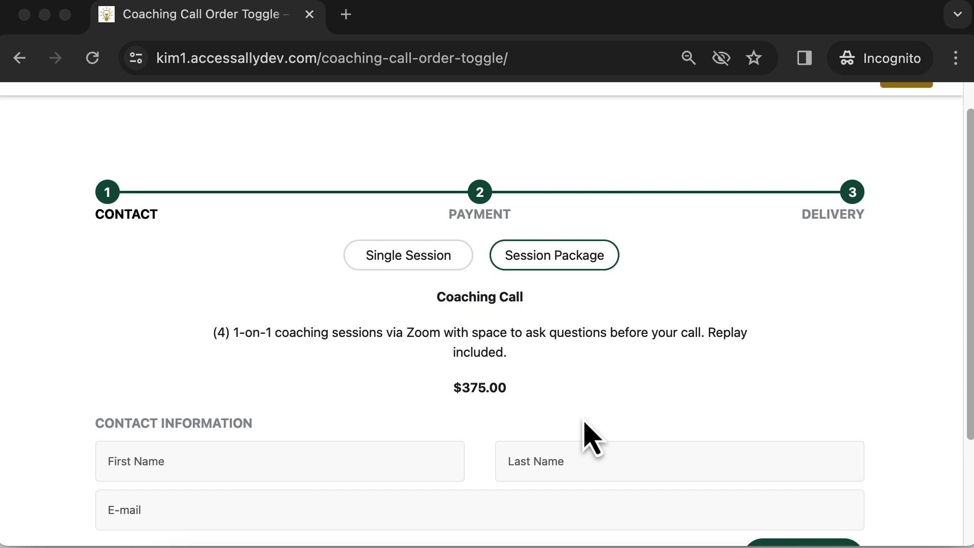
# Close the toggle preview tab and return to the Coaching Call page editor.
pyautogui.click(45, 14)
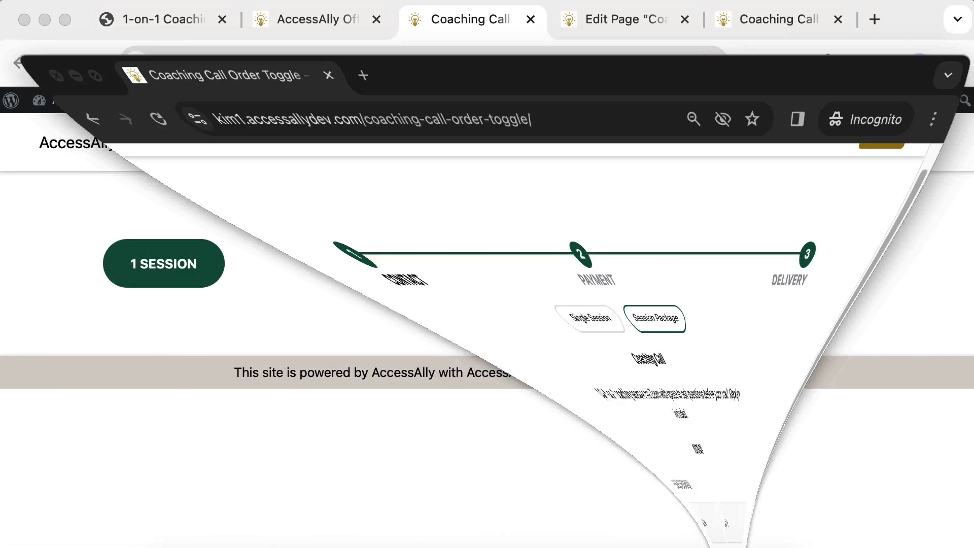
pyautogui.click(332, 31)
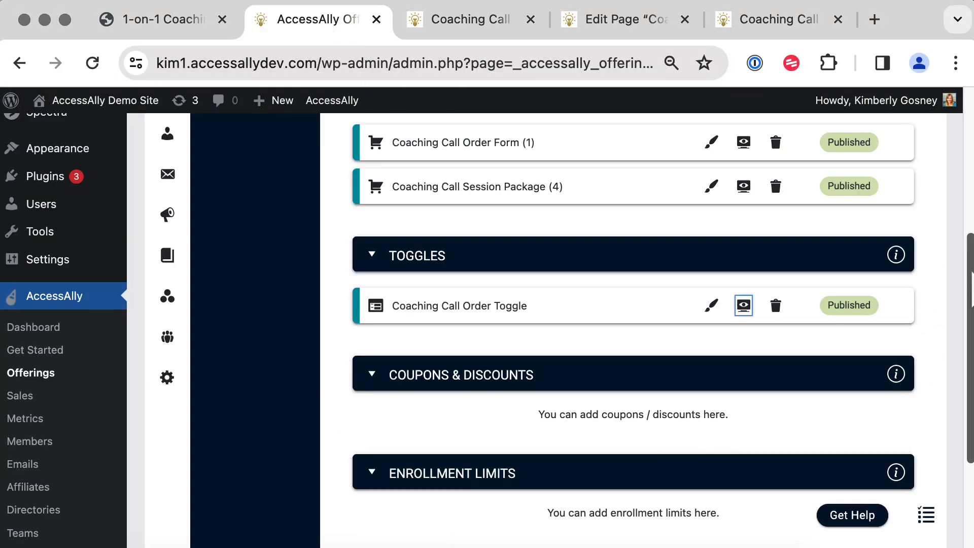
pyautogui.scroll(3, 533, 190)
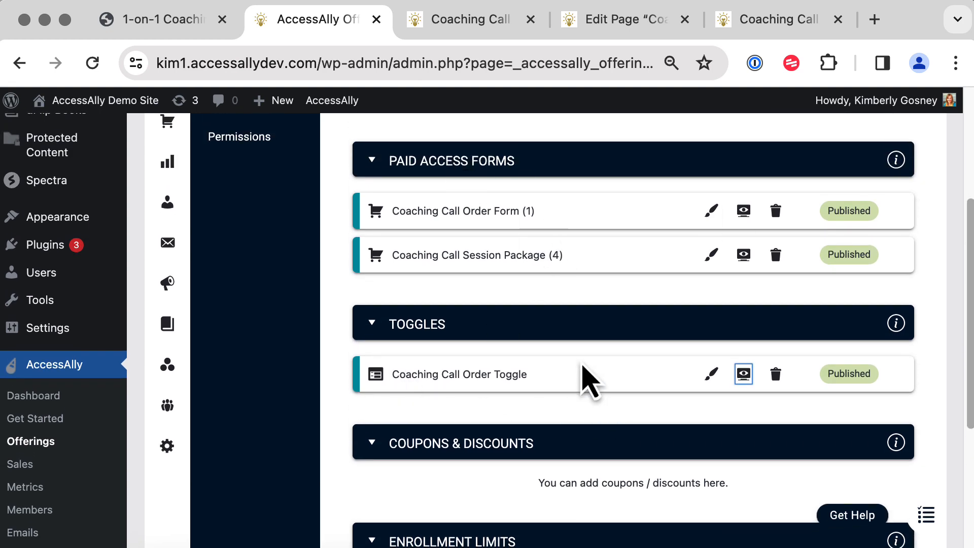
pyautogui.click(472, 20)
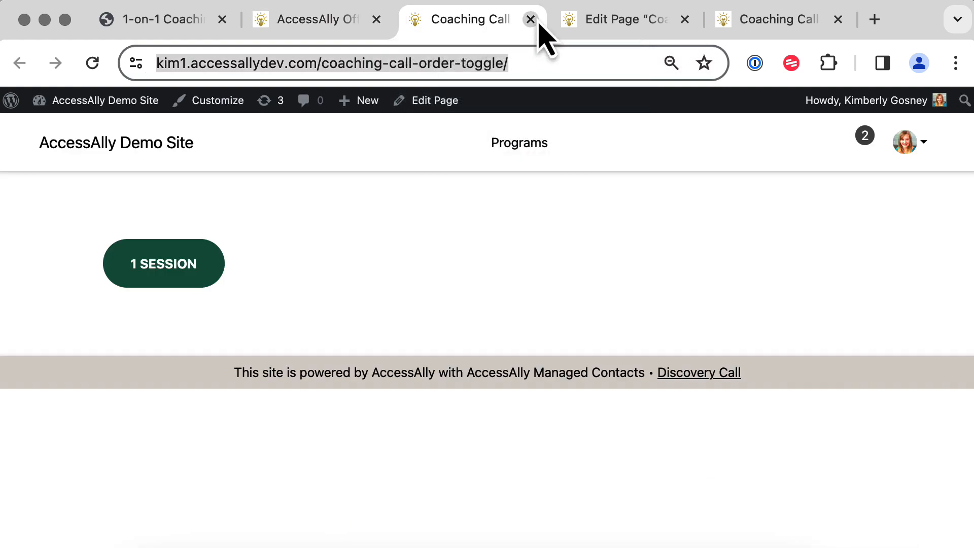
pyautogui.click(531, 20)
pyautogui.click(475, 23)
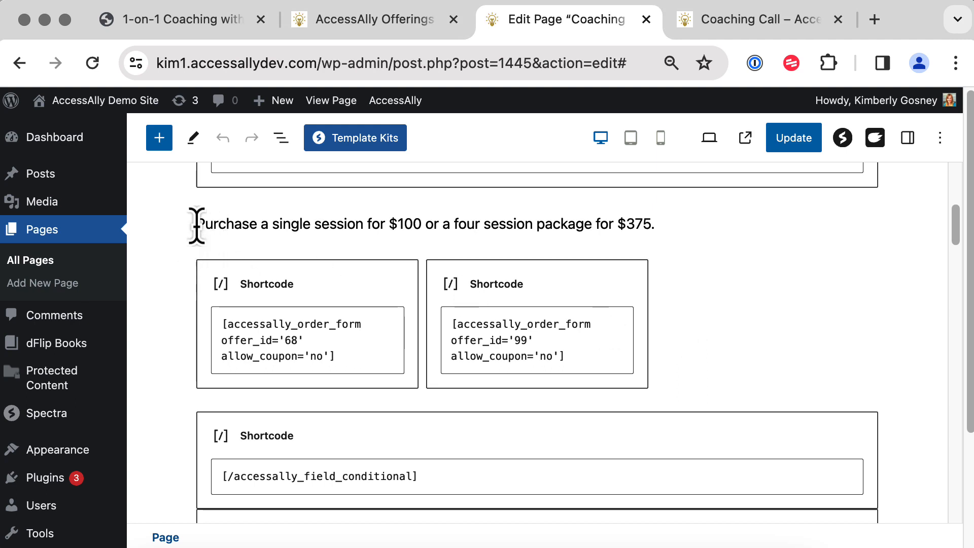
pyautogui.moveTo(196, 223); pyautogui.dragTo(664, 233)
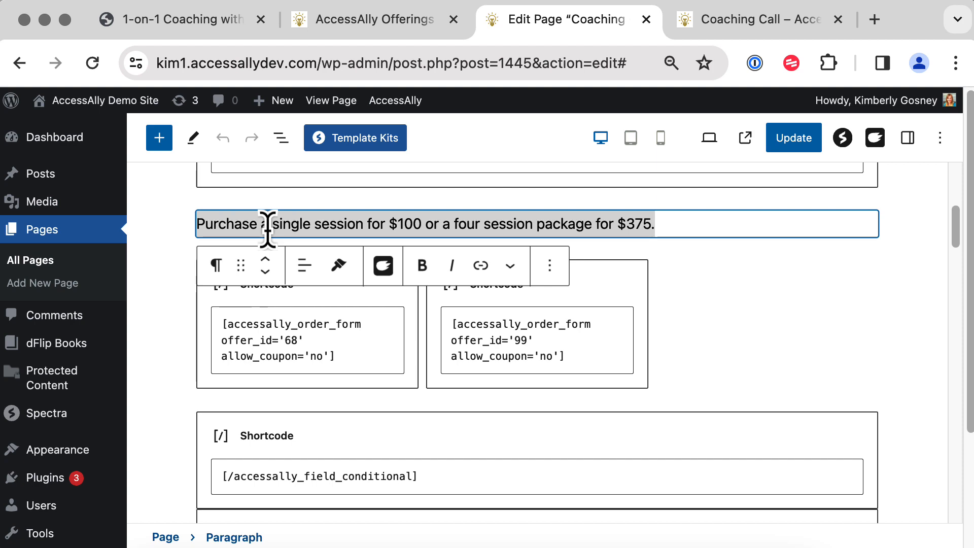
pyautogui.click(751, 330)
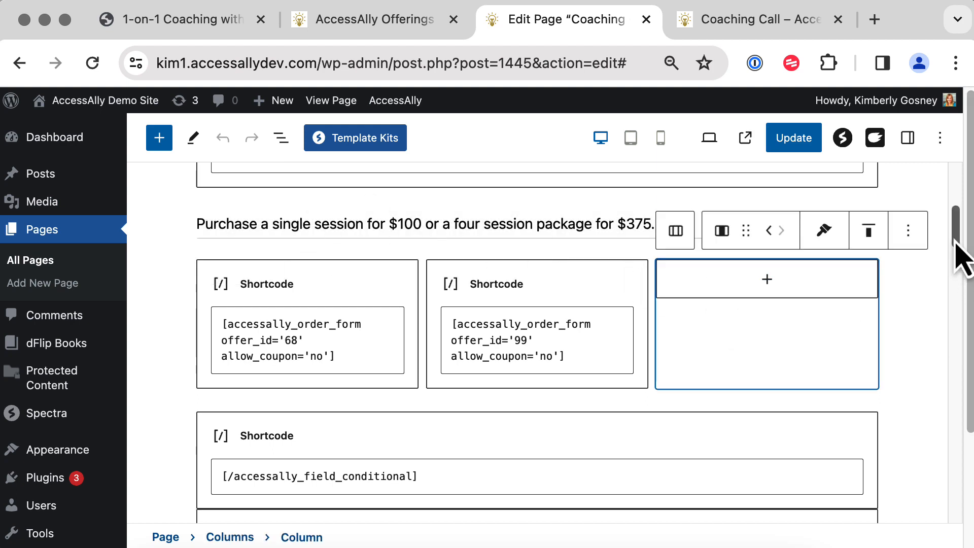
pyautogui.moveTo(956, 242); pyautogui.dragTo(956, 229)
pyautogui.click(567, 259)
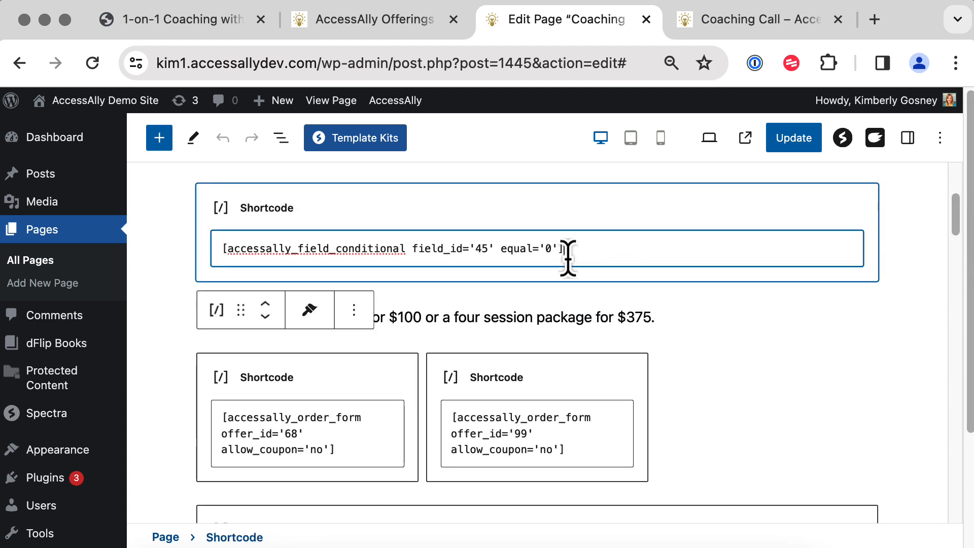
pyautogui.moveTo(567, 256); pyautogui.dragTo(220, 252)
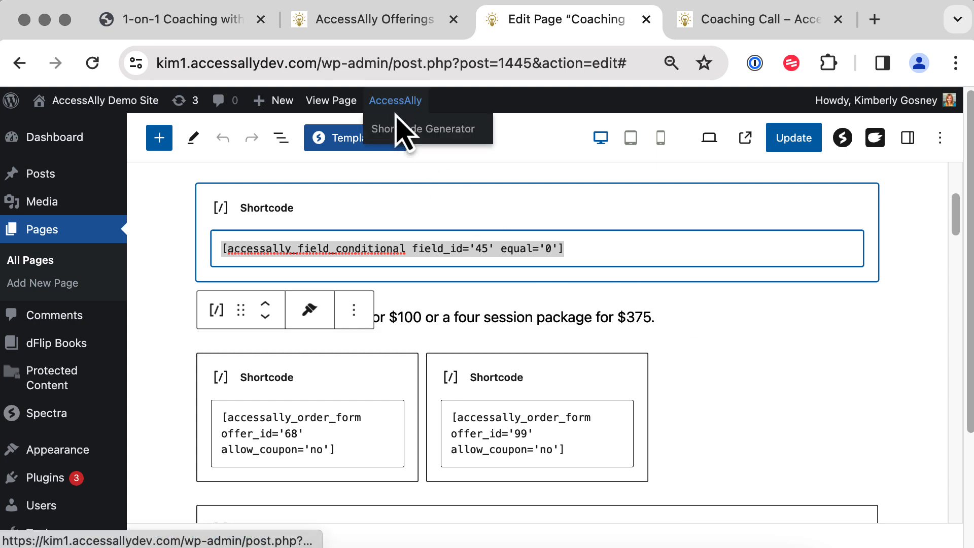
# Start a Conditional - custom field value shortcode on the 1-on-1 Coaching Sessions field.
pyautogui.click(406, 128)
pyautogui.click(464, 258)
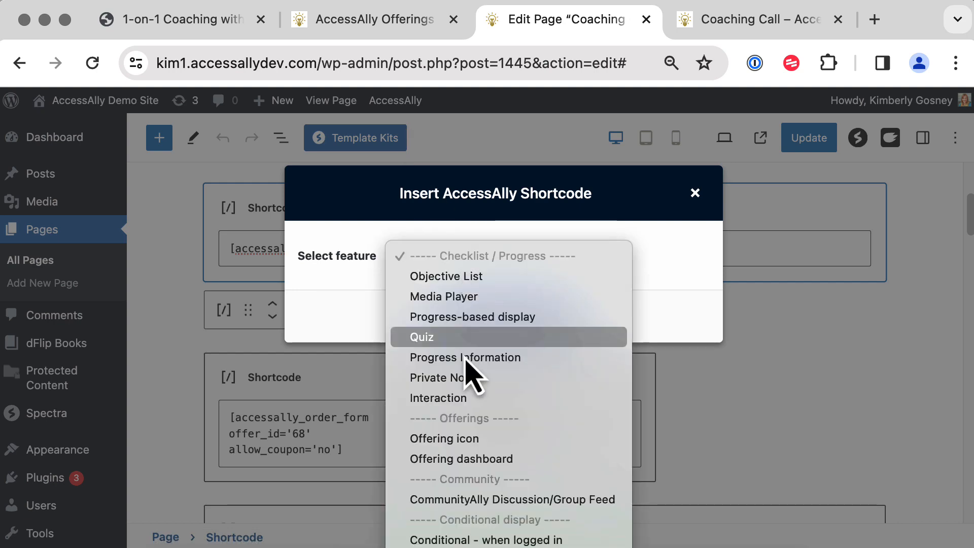
pyautogui.scroll(-3, 479, 401)
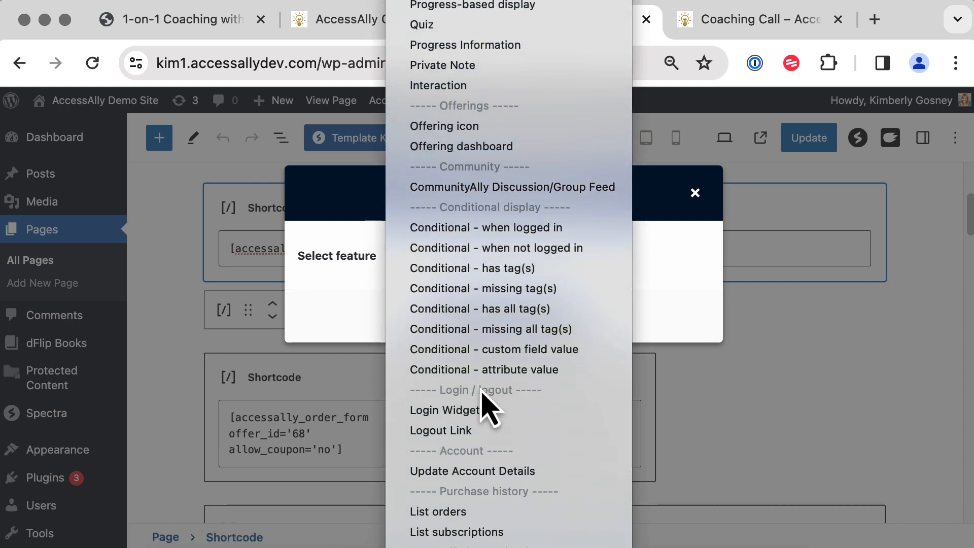
pyautogui.click(493, 355)
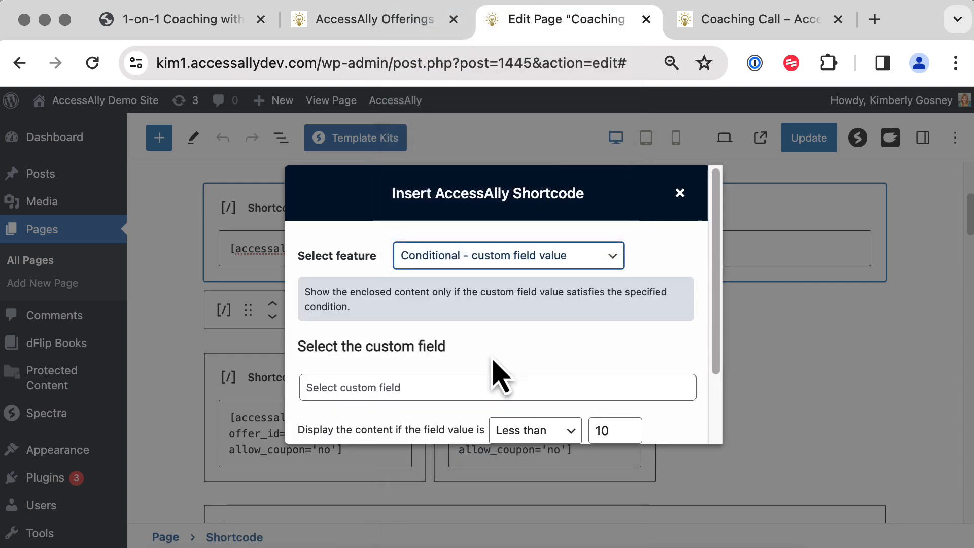
pyautogui.click(454, 386)
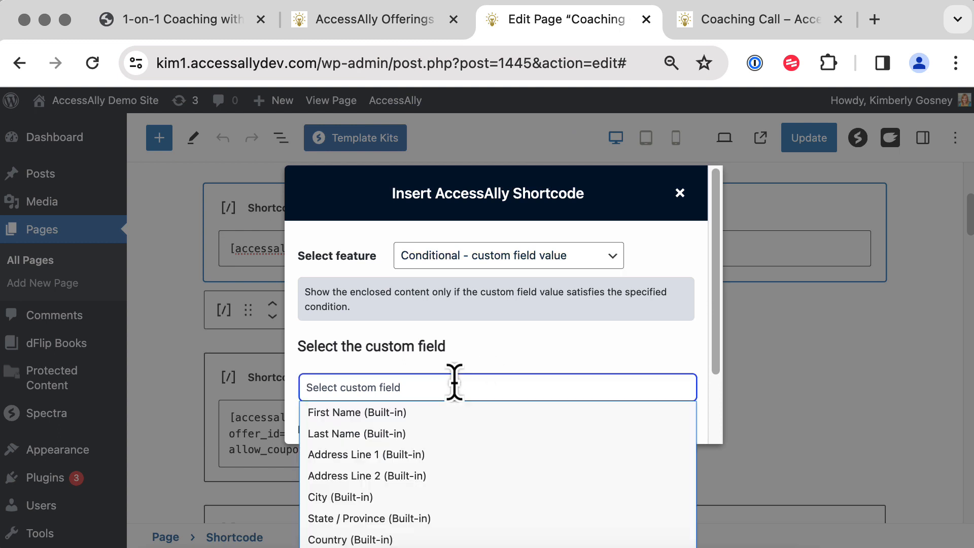
pyautogui.write('session')
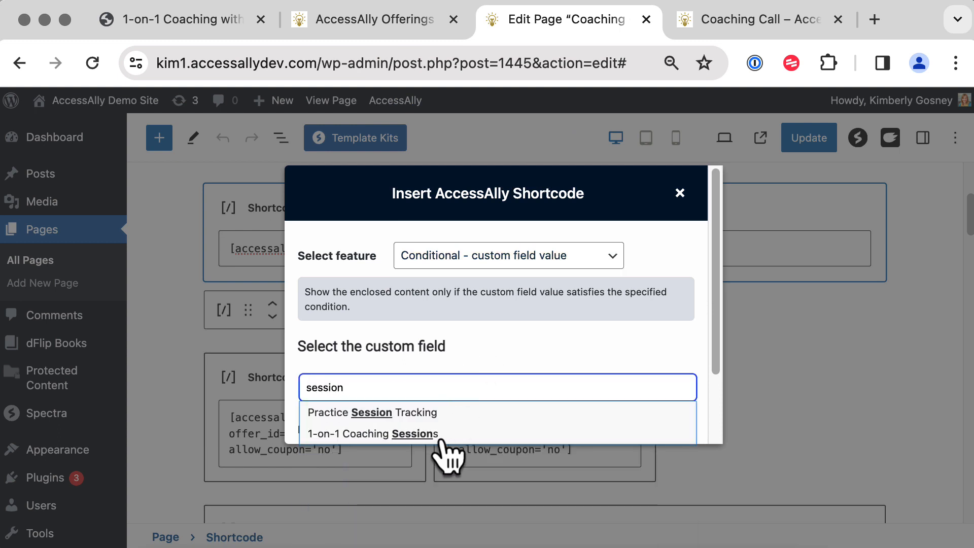
pyautogui.click(439, 434)
pyautogui.moveTo(720, 327); pyautogui.dragTo(520, 370)
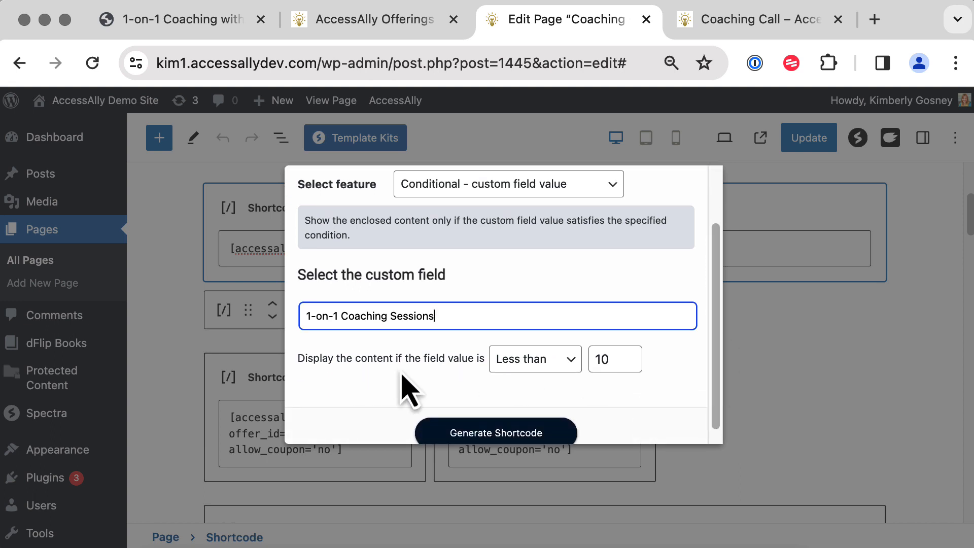
# Set the condition to Equal to 0, then generate and copy the shortcode.
pyautogui.click(528, 373)
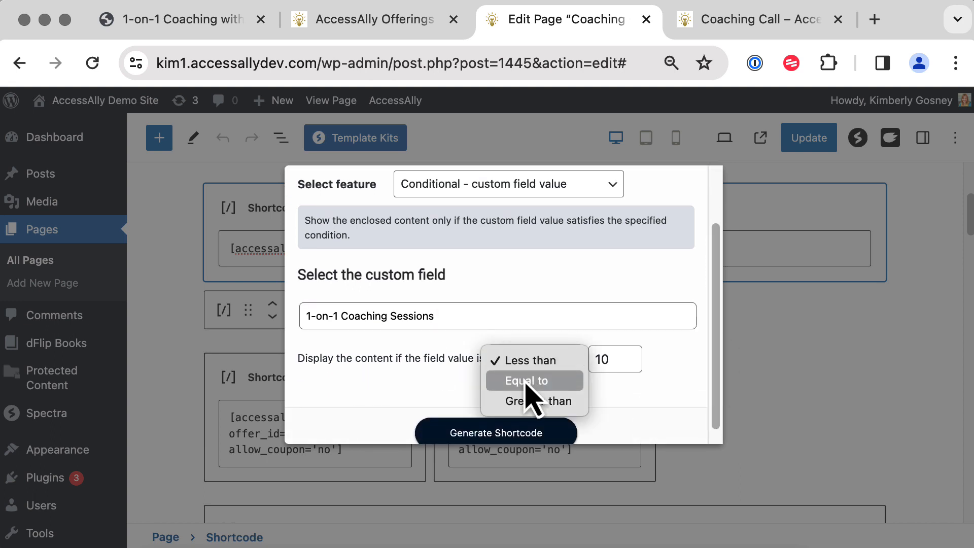
pyautogui.click(534, 383)
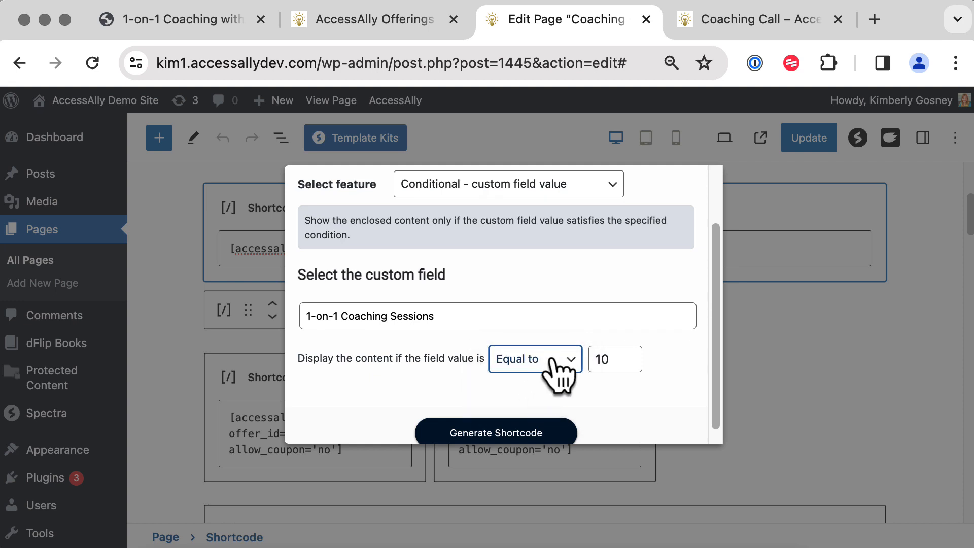
pyautogui.moveTo(617, 359); pyautogui.dragTo(591, 359)
pyautogui.write('0')
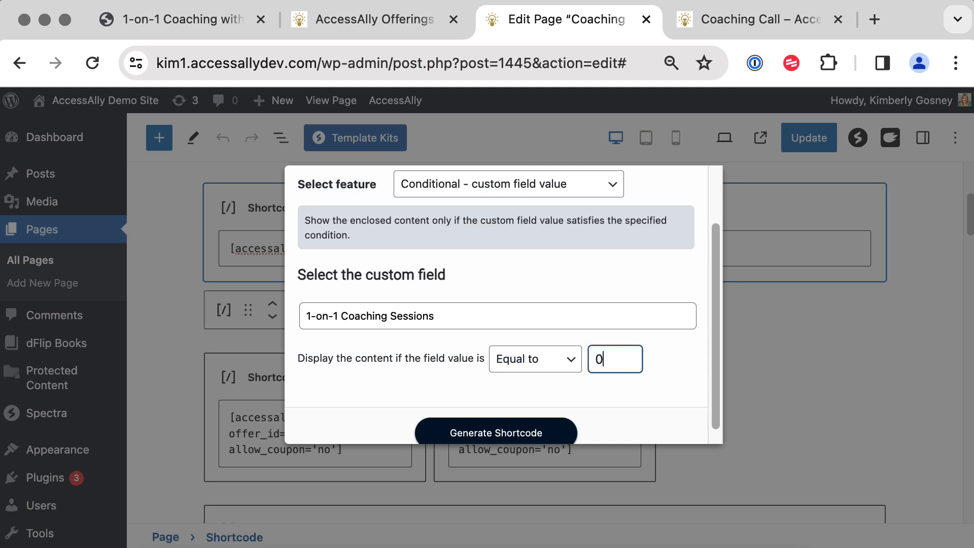
pyautogui.click(634, 398)
pyautogui.click(530, 431)
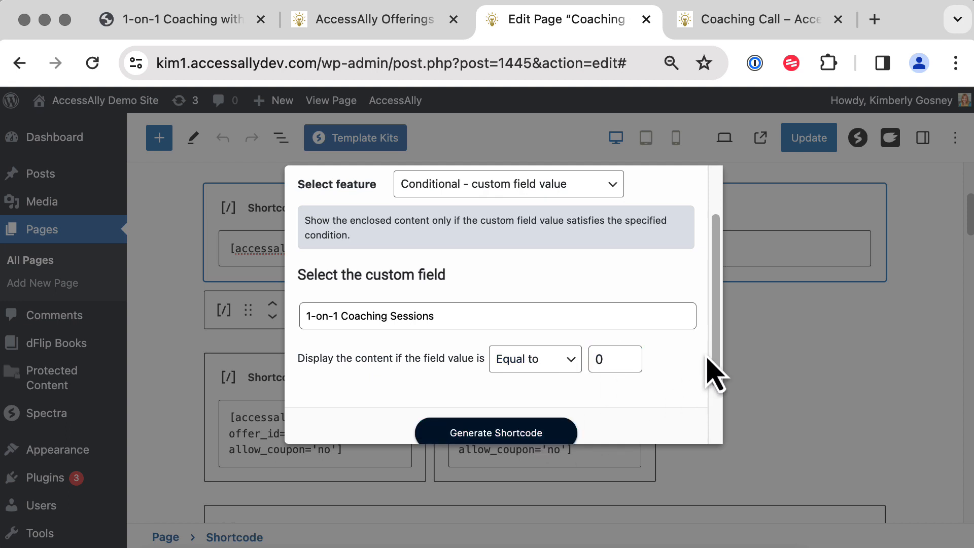
pyautogui.scroll(-2, 715, 406)
pyautogui.click(660, 395)
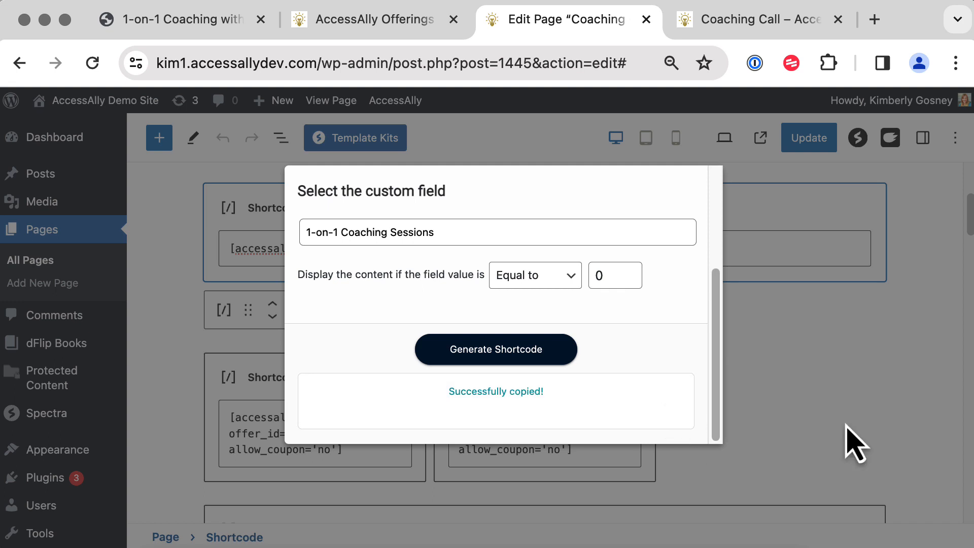
# Paste the new shortcode over the top shortcode block and cut out its closing tag.
pyautogui.click(847, 446)
pyautogui.moveTo(589, 243); pyautogui.dragTo(211, 247)
pyautogui.press('super+v')
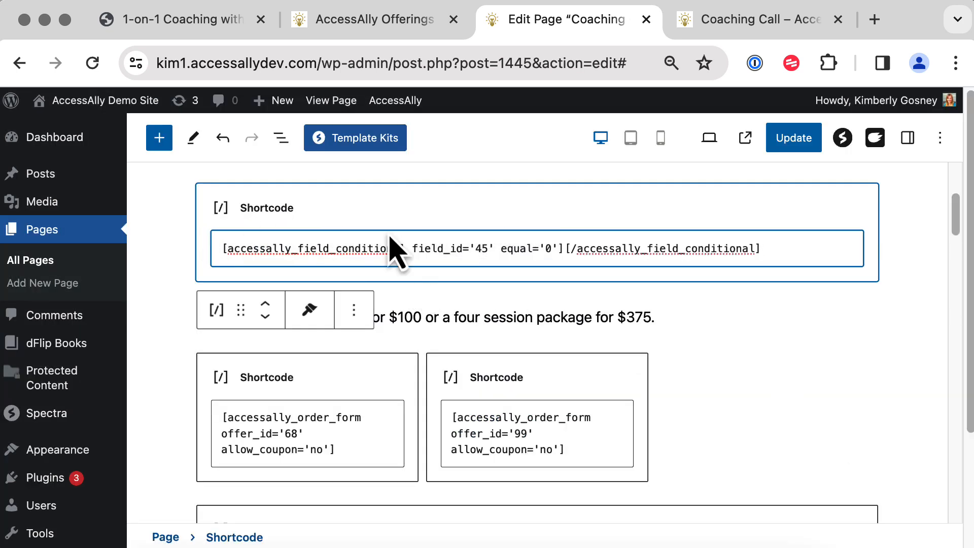
pyautogui.moveTo(564, 248); pyautogui.dragTo(772, 254)
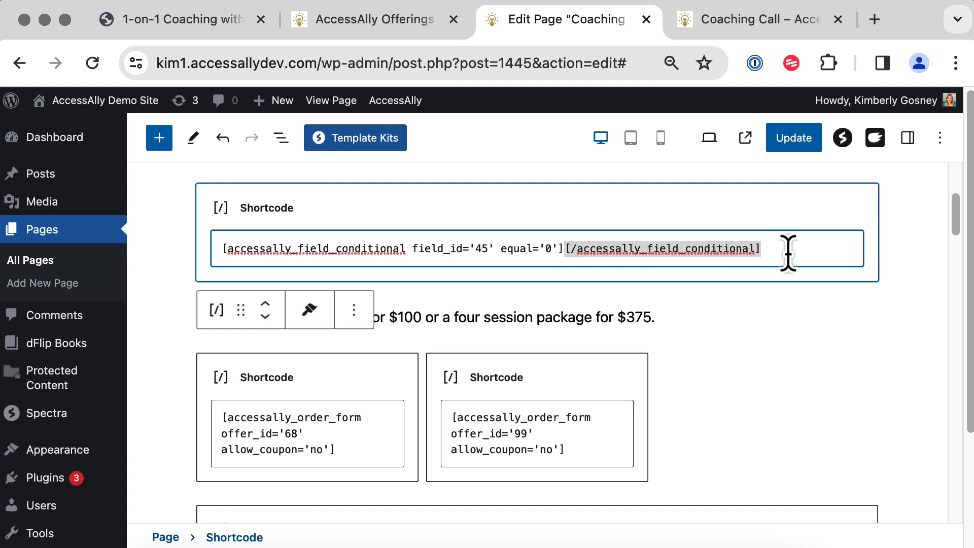
pyautogui.press('super+x')
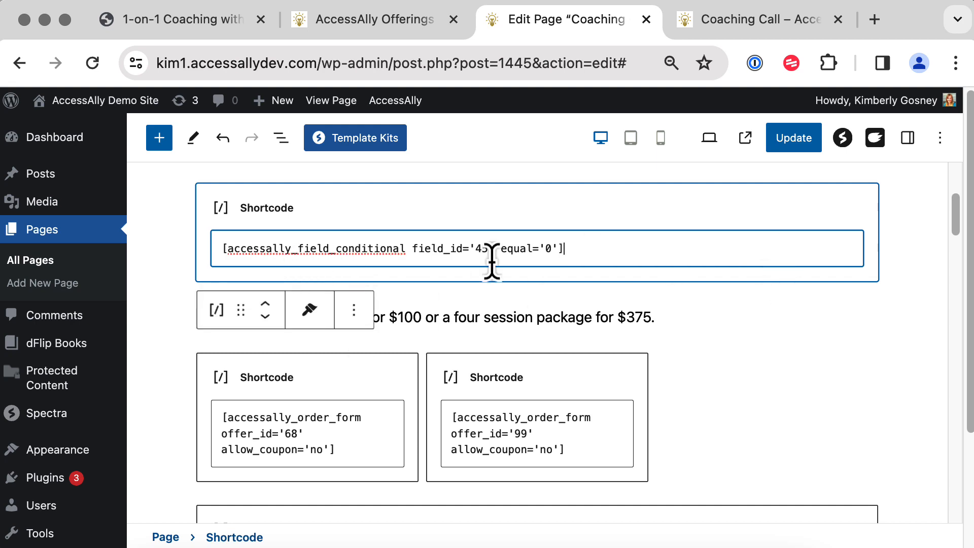
pyautogui.click(330, 388)
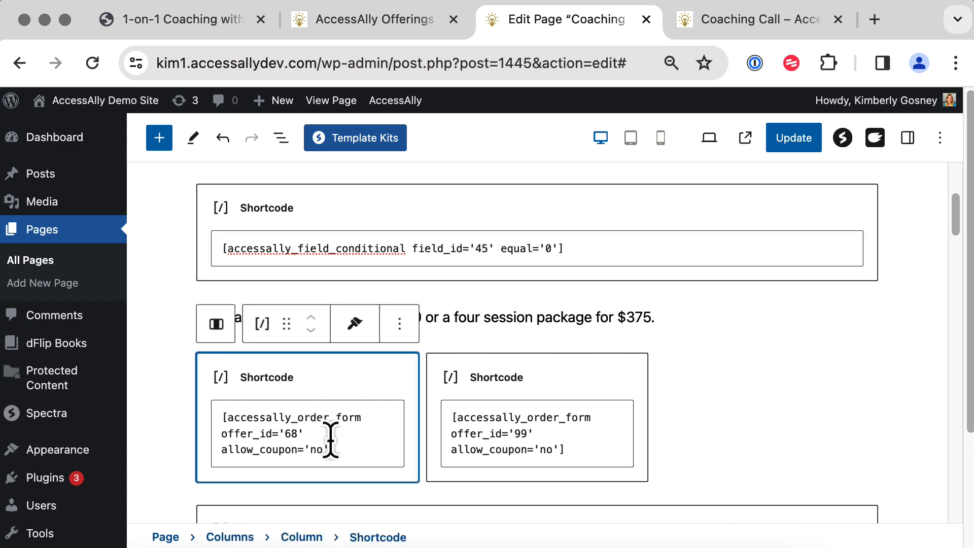
pyautogui.moveTo(355, 450); pyautogui.dragTo(216, 417)
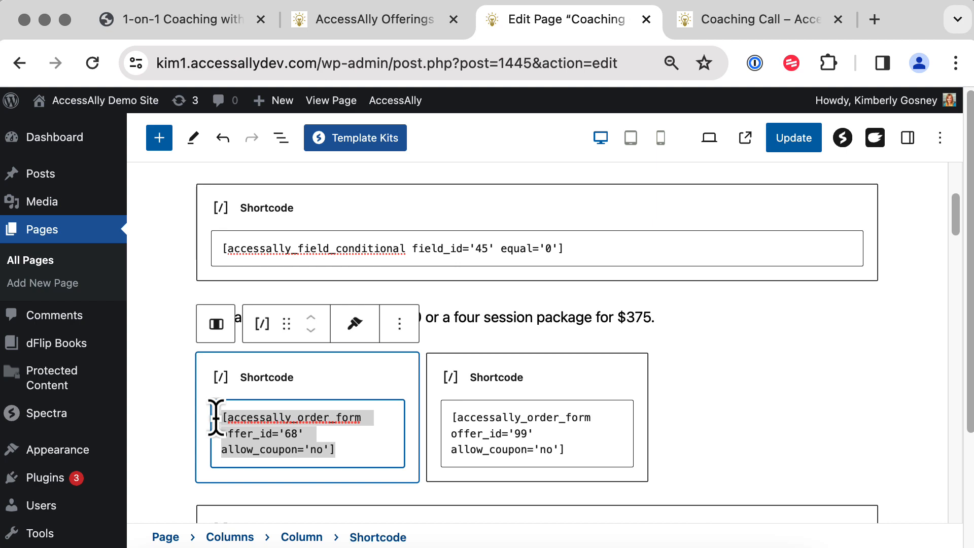
pyautogui.moveTo(401, 104)
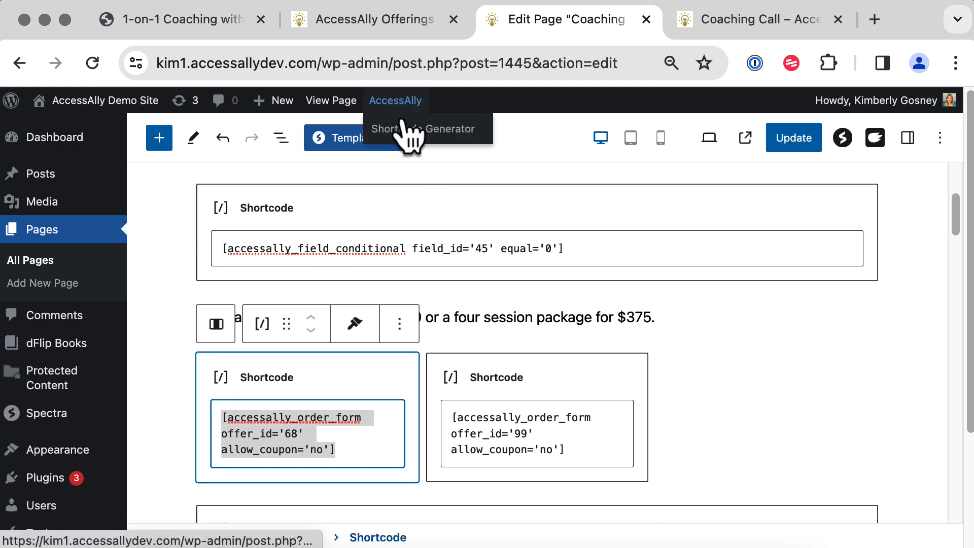
pyautogui.click(410, 129)
pyautogui.click(483, 258)
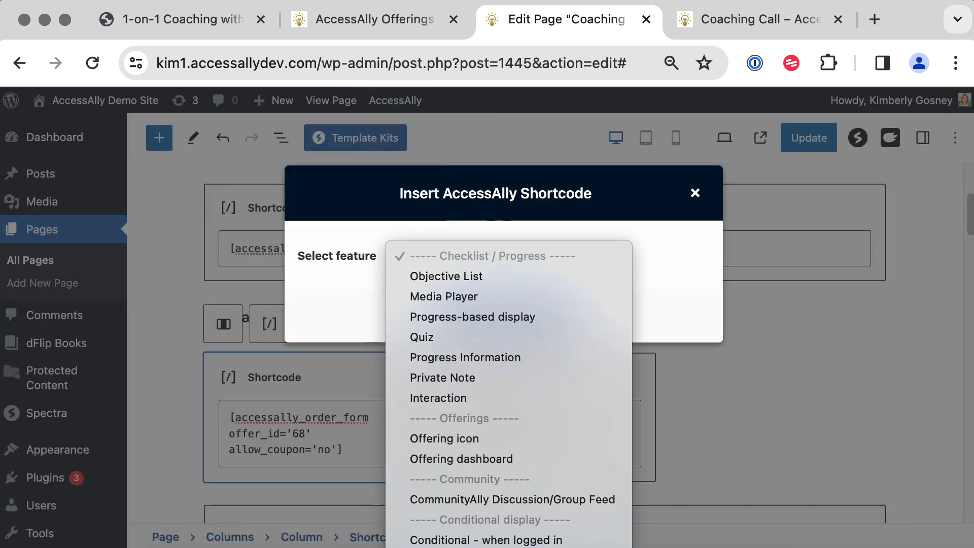
pyautogui.scroll(-10, 482, 518)
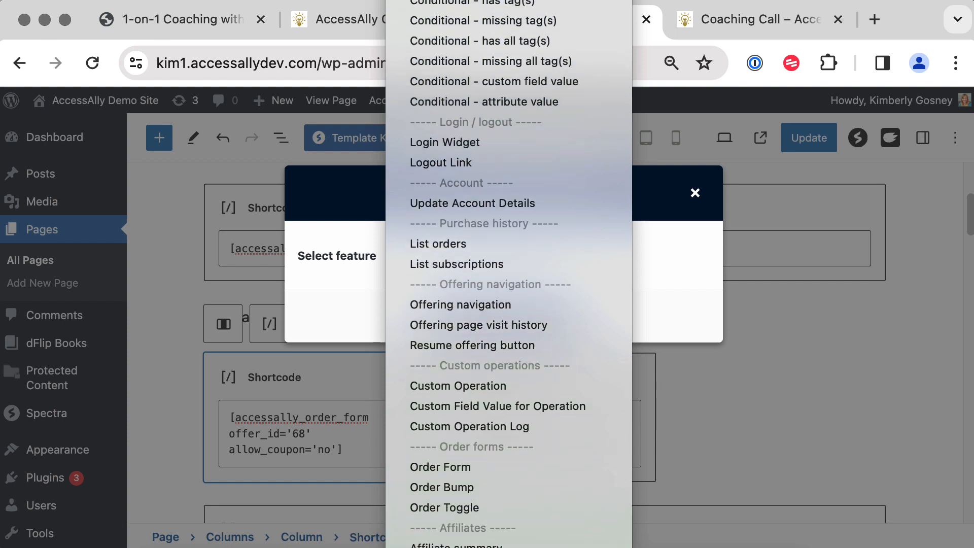
pyautogui.click(464, 379)
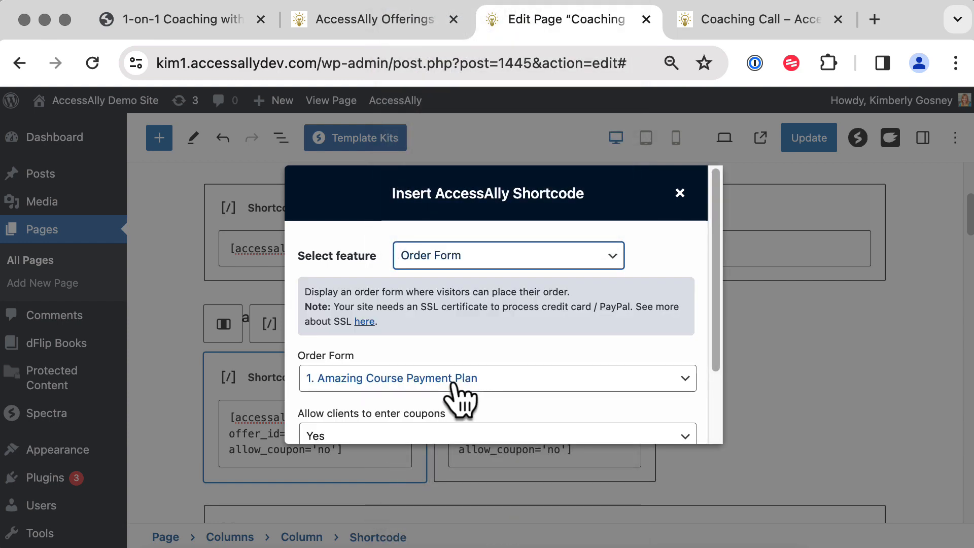
pyautogui.click(511, 391)
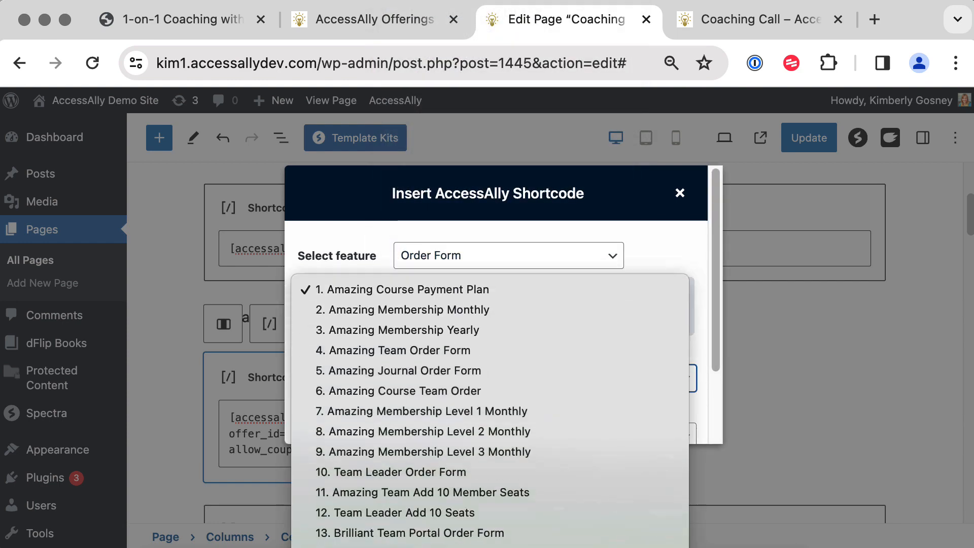
pyautogui.scroll(-20, 456, 426)
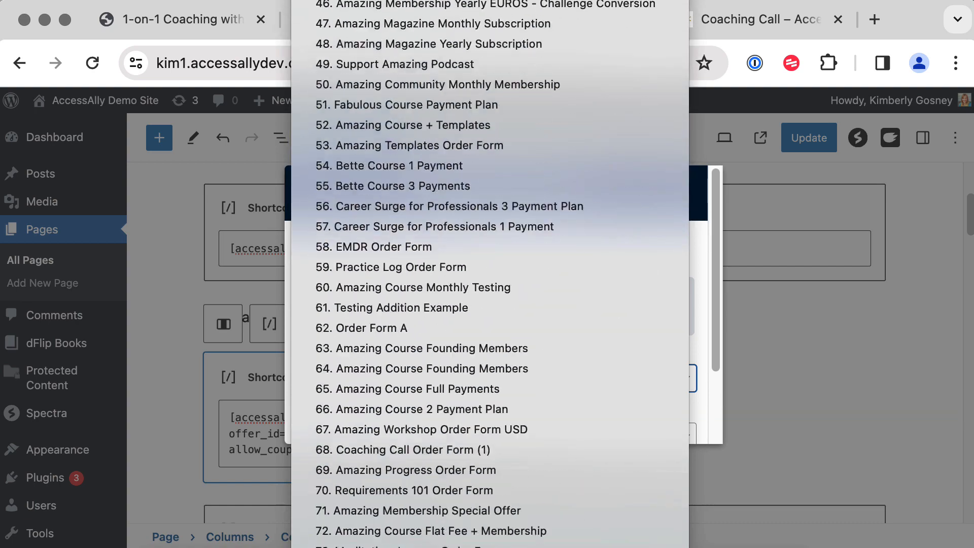
pyautogui.click(457, 361)
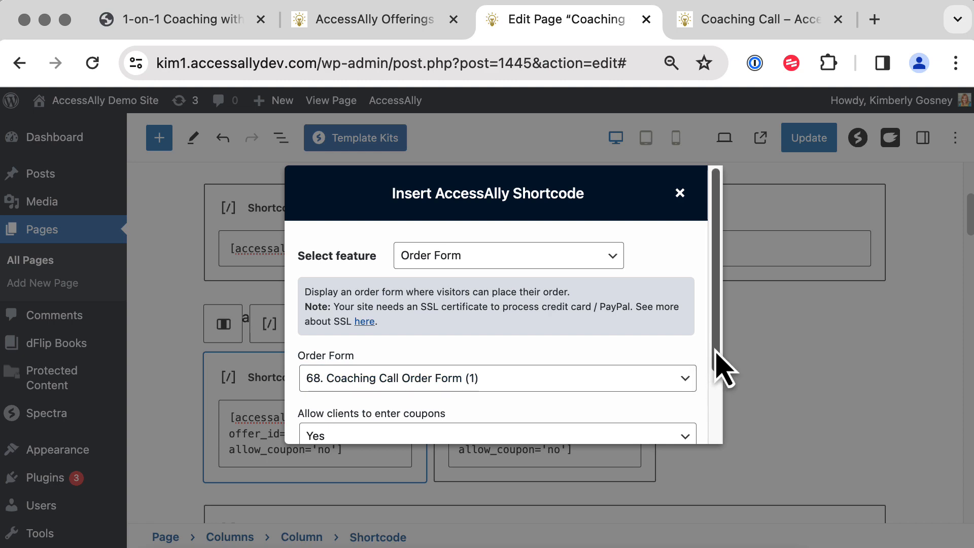
pyautogui.moveTo(715, 353); pyautogui.dragTo(715, 431)
pyautogui.click(552, 420)
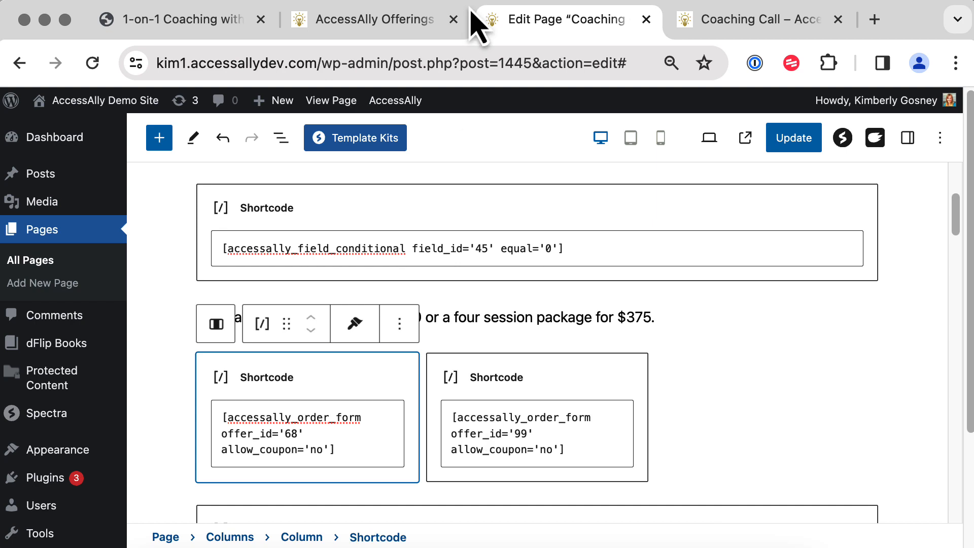
pyautogui.click(711, 435)
pyautogui.scroll(-3, 711, 435)
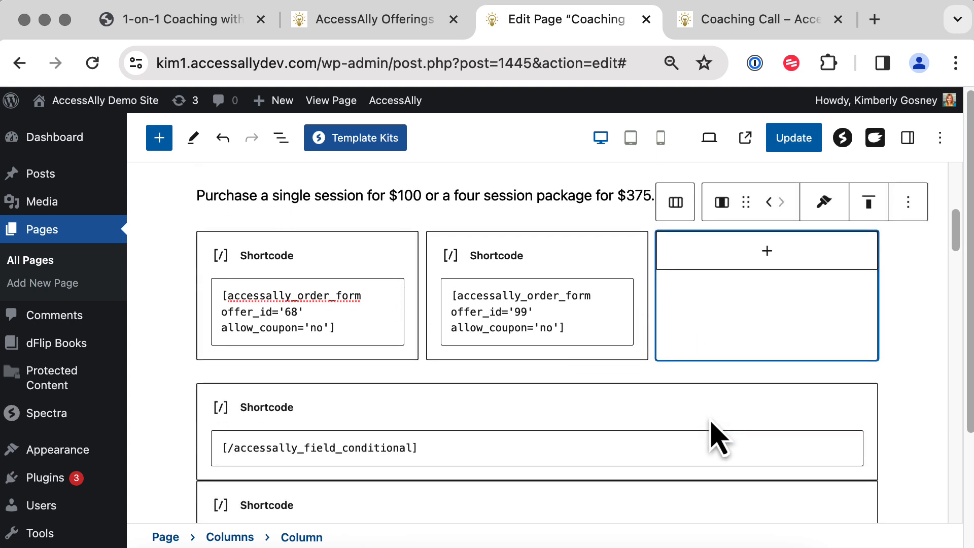
pyautogui.tripleClick(447, 449)
pyautogui.click(447, 449)
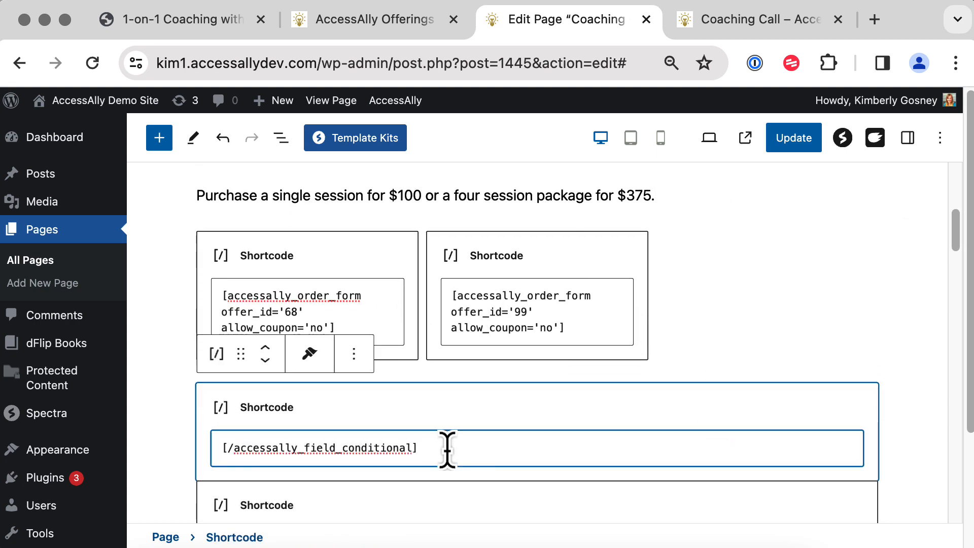
pyautogui.click(739, 349)
pyautogui.moveTo(953, 229); pyautogui.dragTo(960, 270)
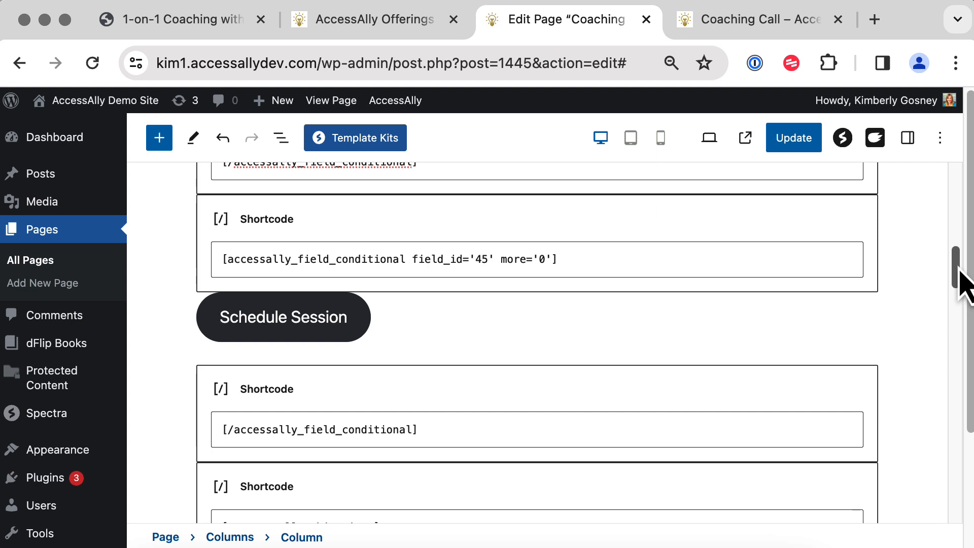
pyautogui.click(740, 22)
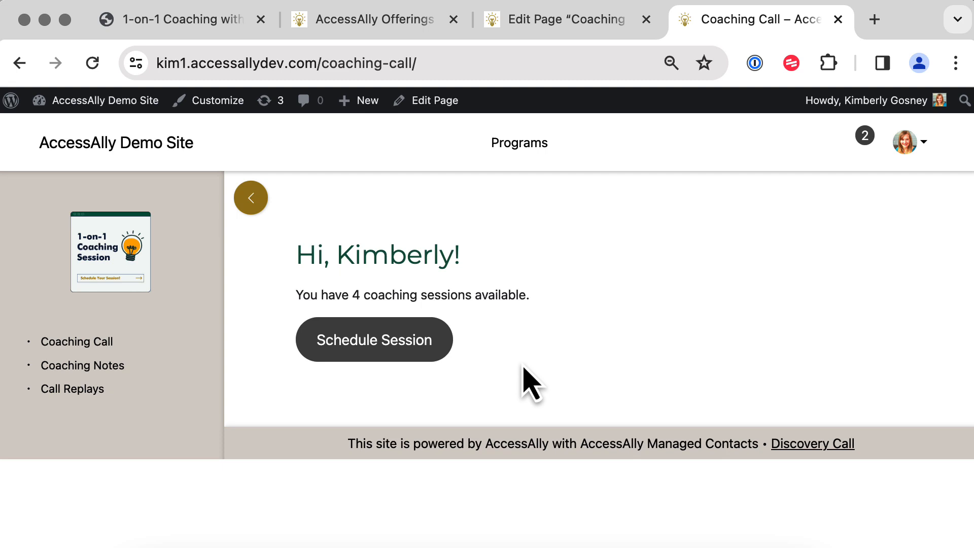
pyautogui.click(518, 26)
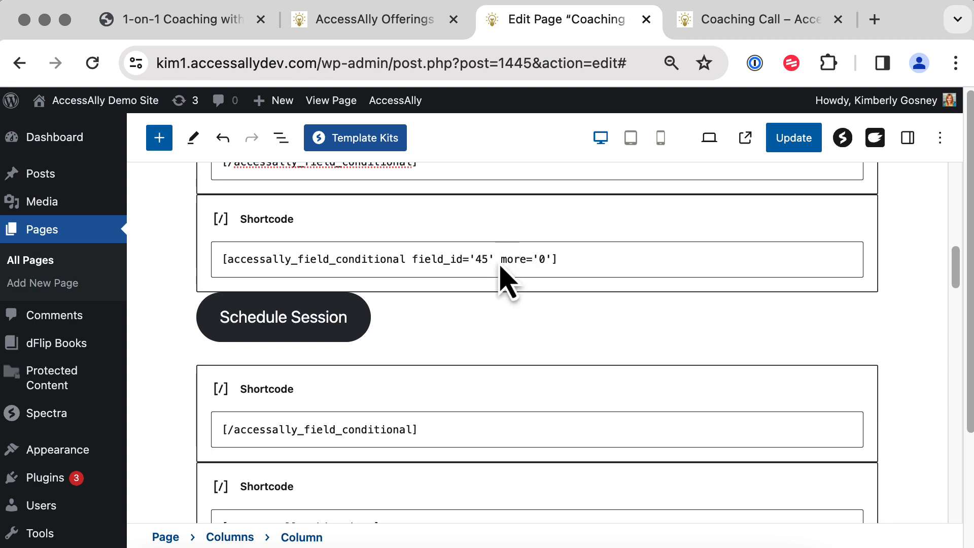
# Generate and copy a 1-on-1 Coaching Sessions conditional shortcode set to Greater than 0.
pyautogui.moveTo(383, 103)
pyautogui.click(394, 129)
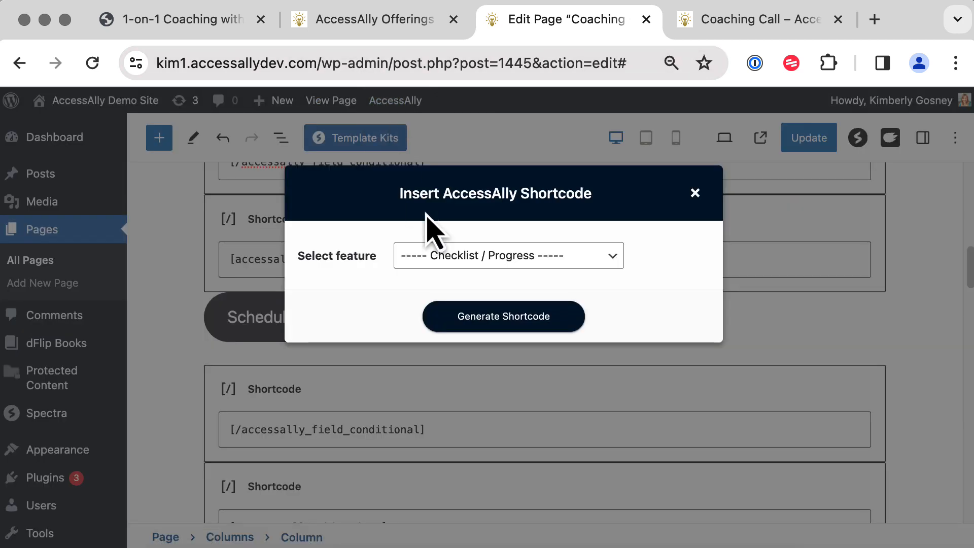
pyautogui.click(455, 261)
pyautogui.scroll(-5, 482, 435)
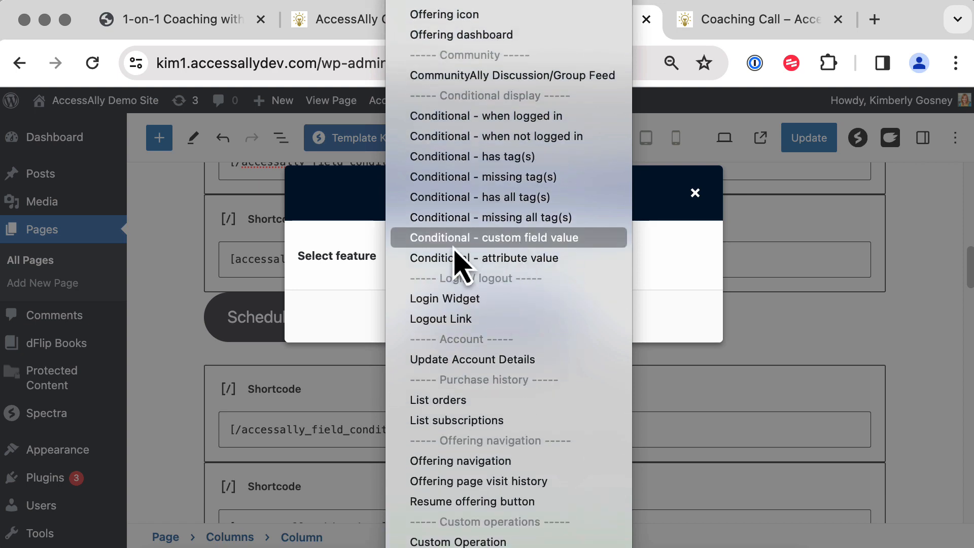
pyautogui.click(501, 239)
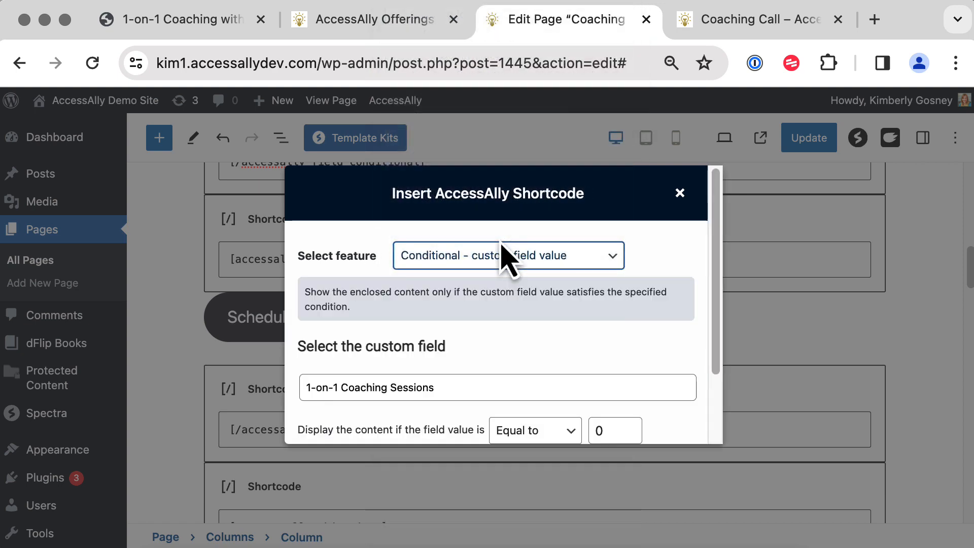
pyautogui.click(514, 352)
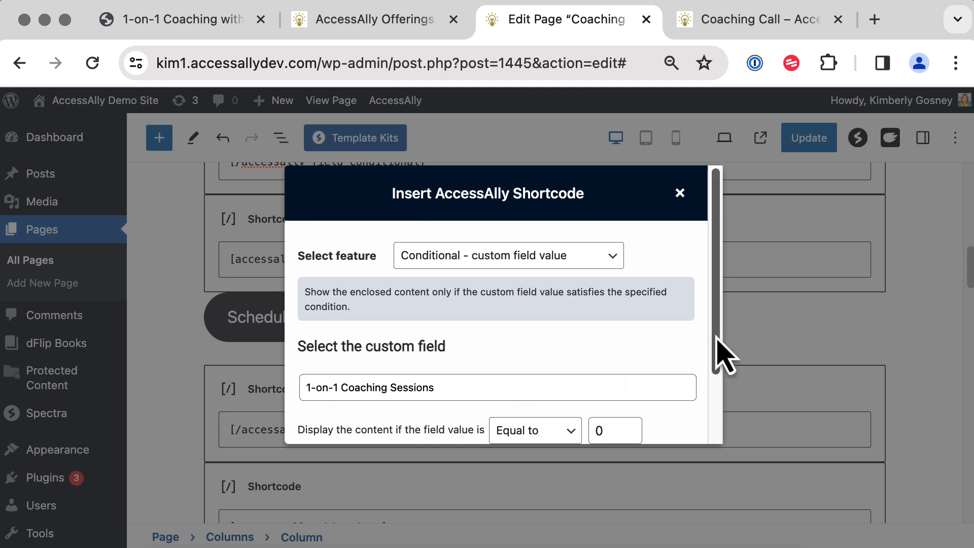
pyautogui.moveTo(715, 337); pyautogui.dragTo(715, 413)
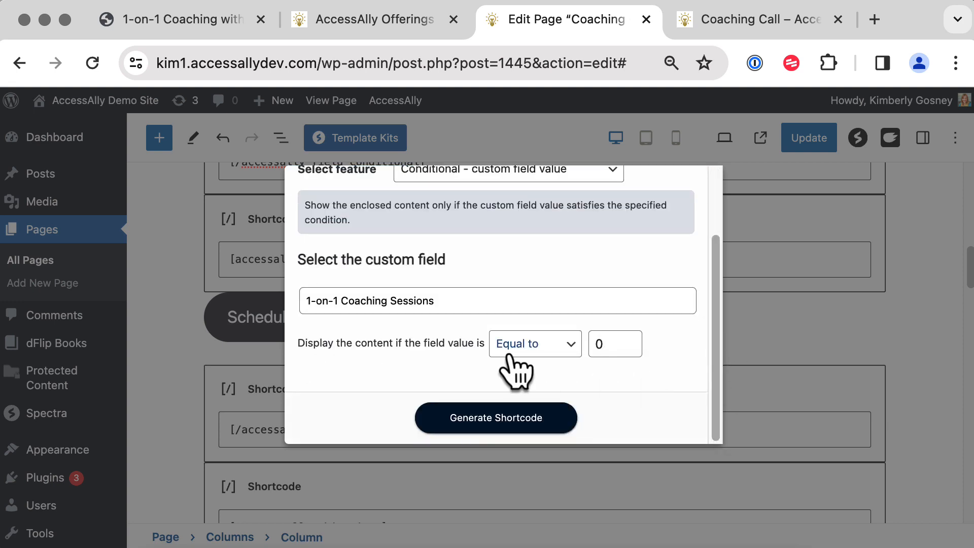
pyautogui.click(541, 345)
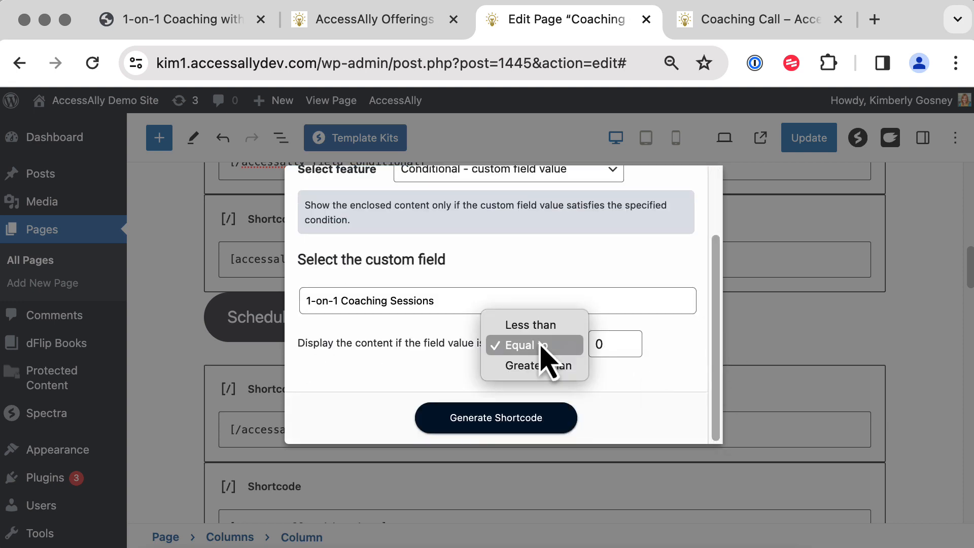
pyautogui.click(537, 367)
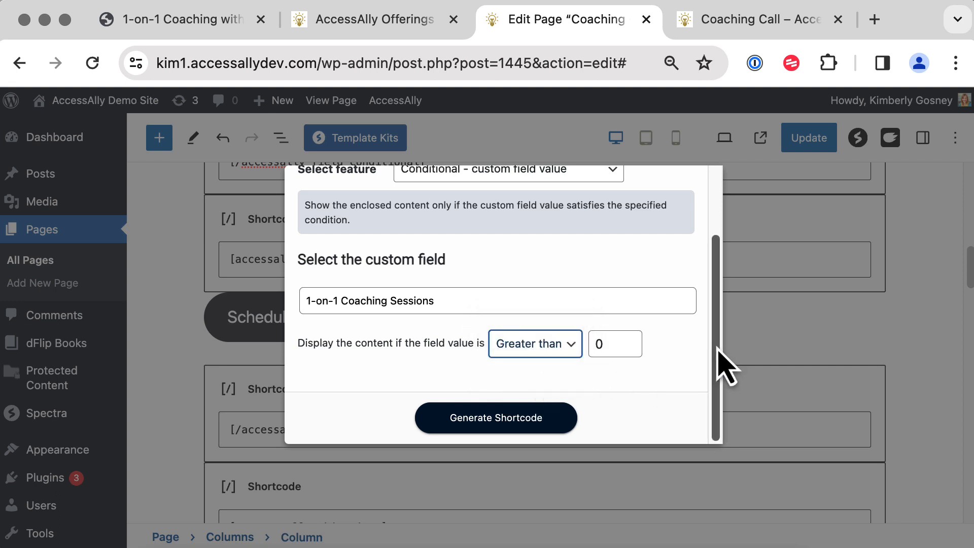
pyautogui.click(516, 417)
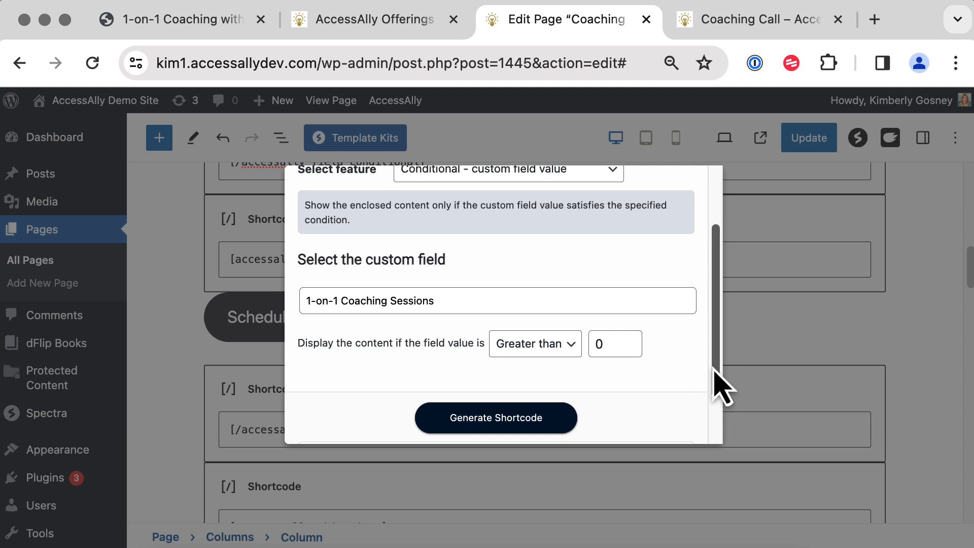
pyautogui.moveTo(717, 387); pyautogui.dragTo(717, 457)
pyautogui.click(651, 398)
pyautogui.click(152, 391)
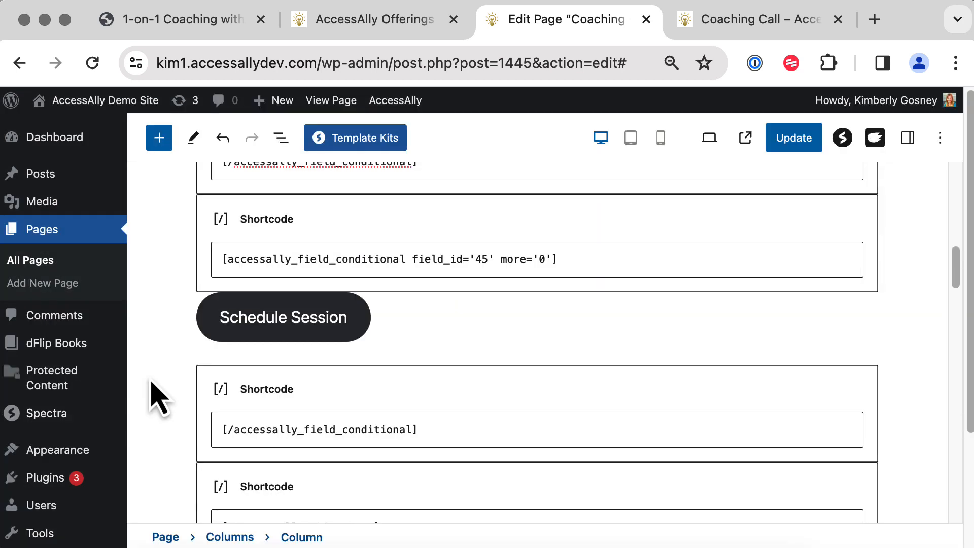
# Replace the more='0' shortcode line with the greater-than opener, cutting its closing tag.
pyautogui.tripleClick(355, 257)
pyautogui.press('super+v')
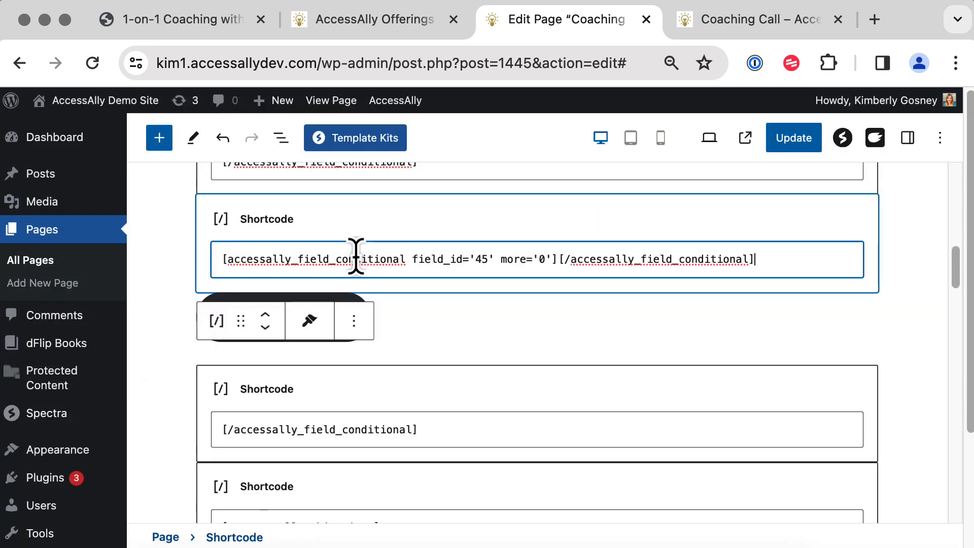
pyautogui.moveTo(559, 259); pyautogui.dragTo(758, 263)
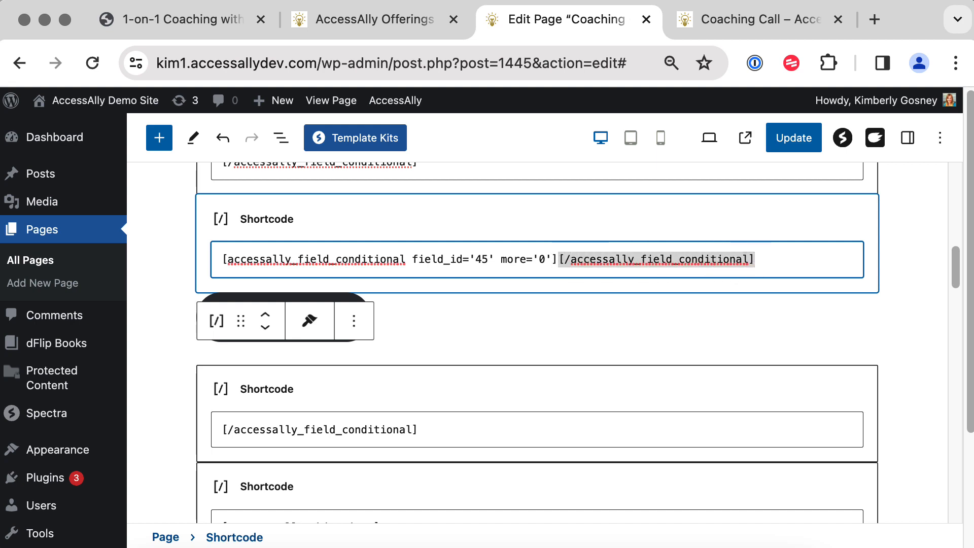
pyautogui.press('super+x')
# Check that the closing conditional tag sits below the Schedule Session button.
pyautogui.click(434, 358)
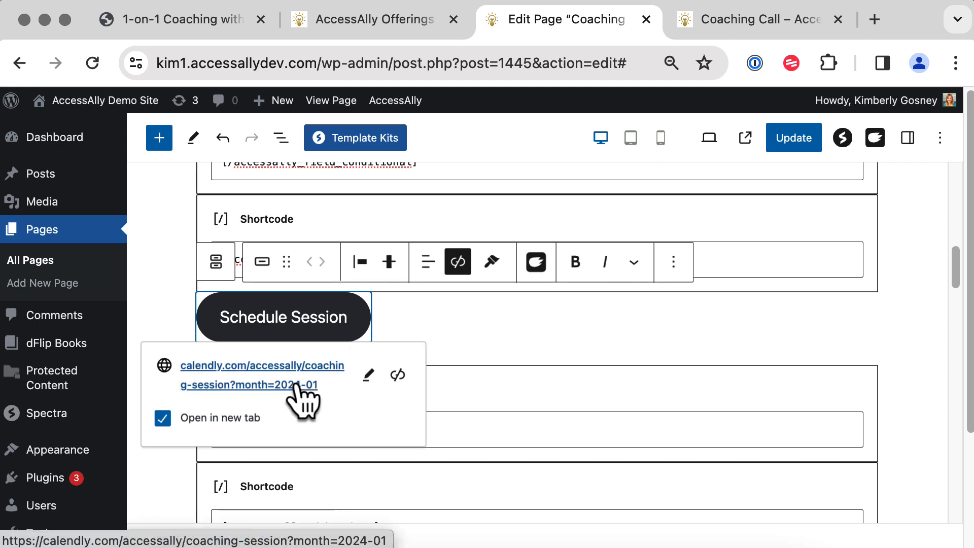
pyautogui.click(498, 339)
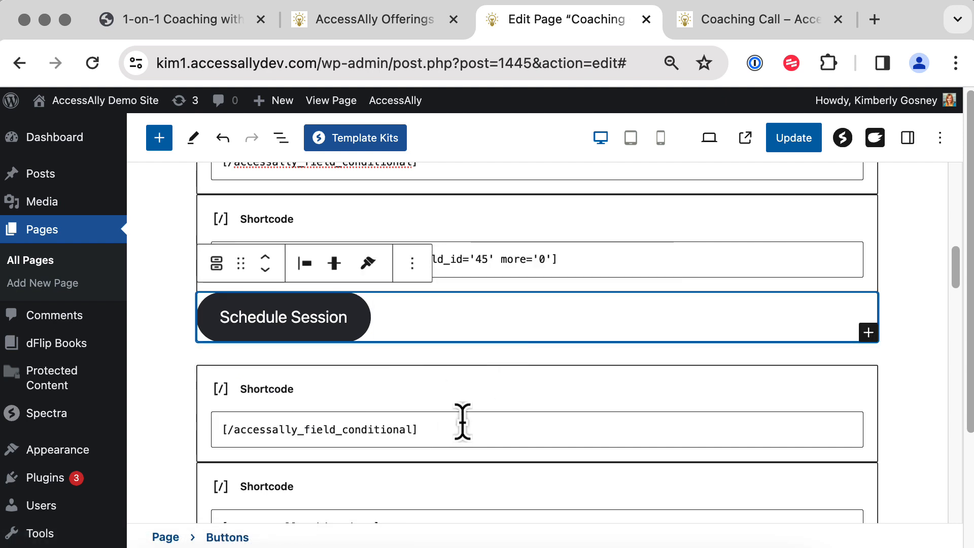
pyautogui.moveTo(463, 421); pyautogui.dragTo(217, 450)
pyautogui.press('Right')
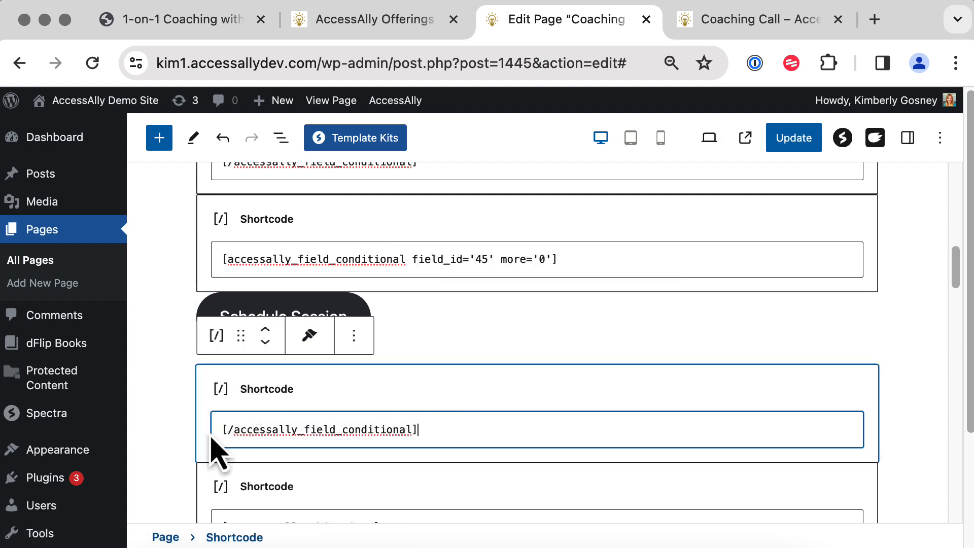
pyautogui.press('Up')
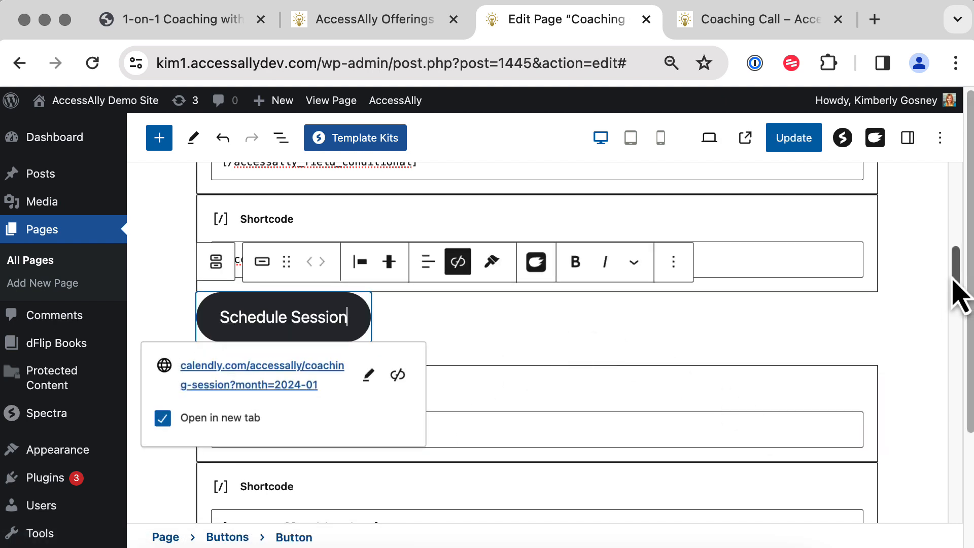
pyautogui.scroll(-3, 955, 282)
pyautogui.click(925, 289)
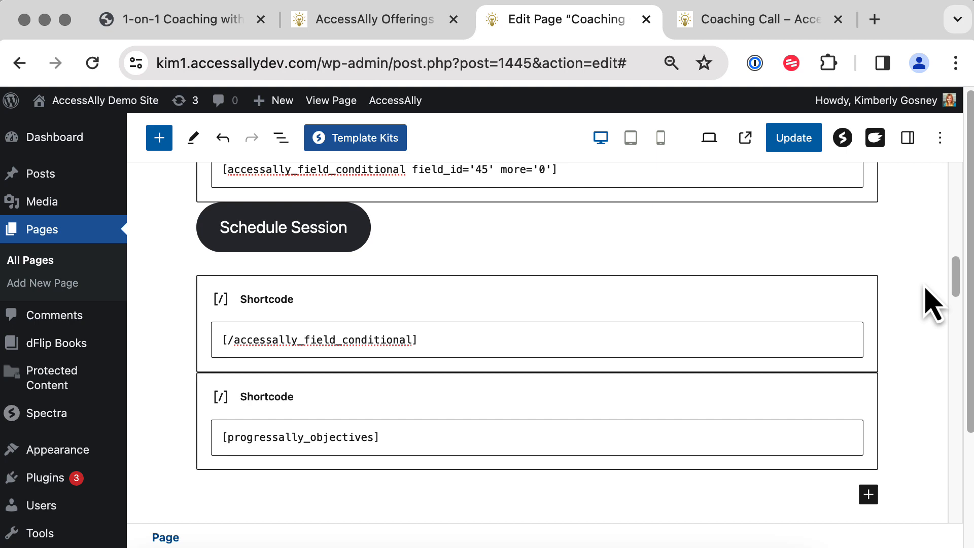
# Delete the progressally_objectives shortcode block from the page.
pyautogui.click(657, 422)
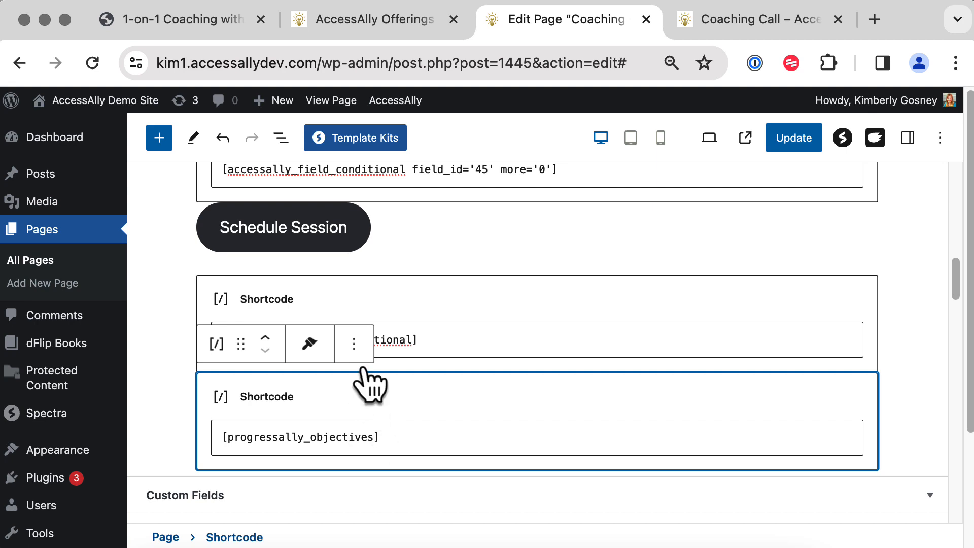
pyautogui.click(354, 346)
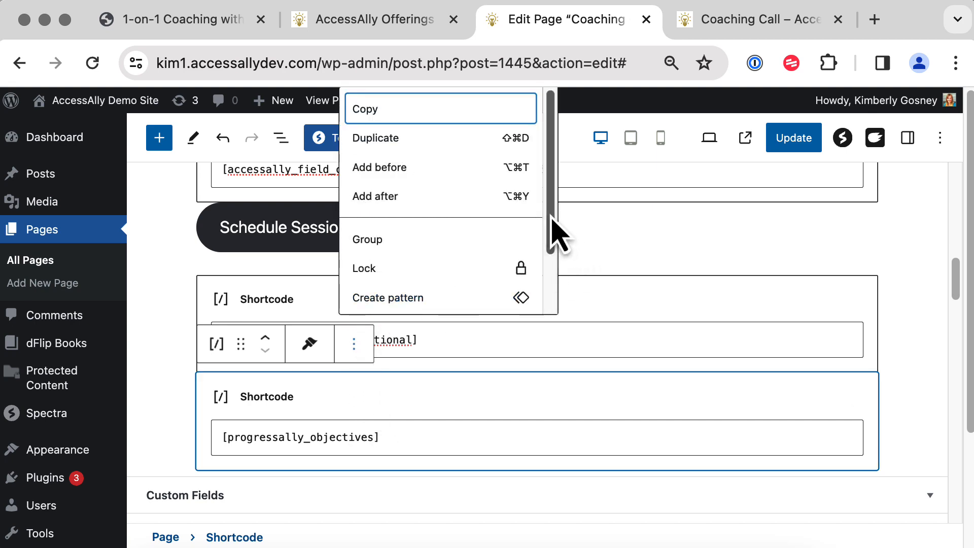
pyautogui.moveTo(557, 233); pyautogui.dragTo(561, 330)
pyautogui.click(368, 304)
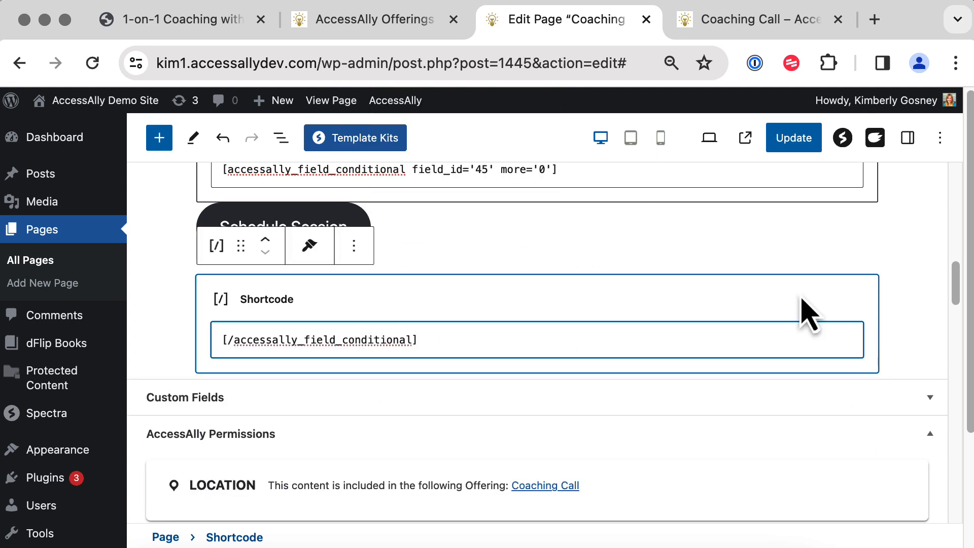
# Update the Coaching Call page and view the live version.
pyautogui.click(925, 297)
pyautogui.click(789, 148)
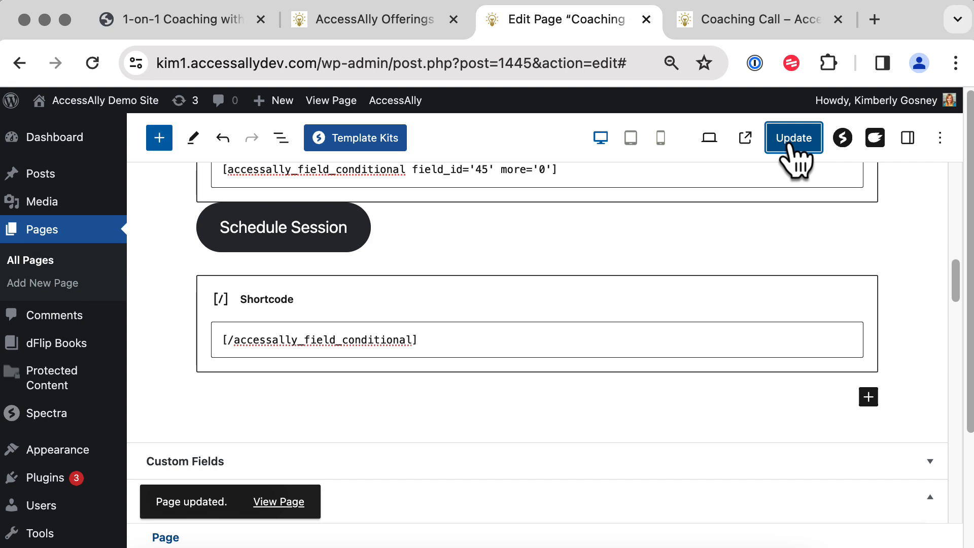
pyautogui.click(784, 20)
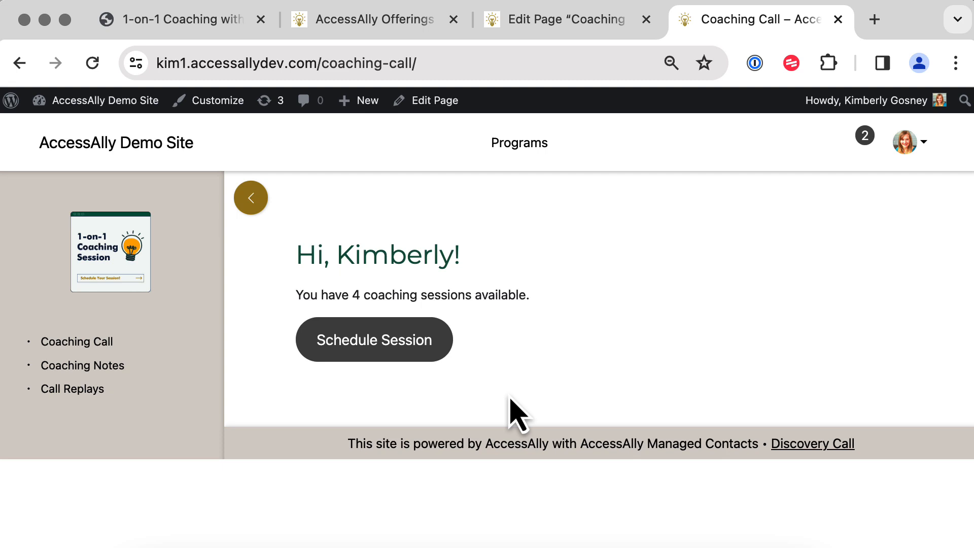
# Close the editor and live page tabs, then edit the offering's Coaching Notes page.
pyautogui.click(646, 20)
pyautogui.click(646, 20)
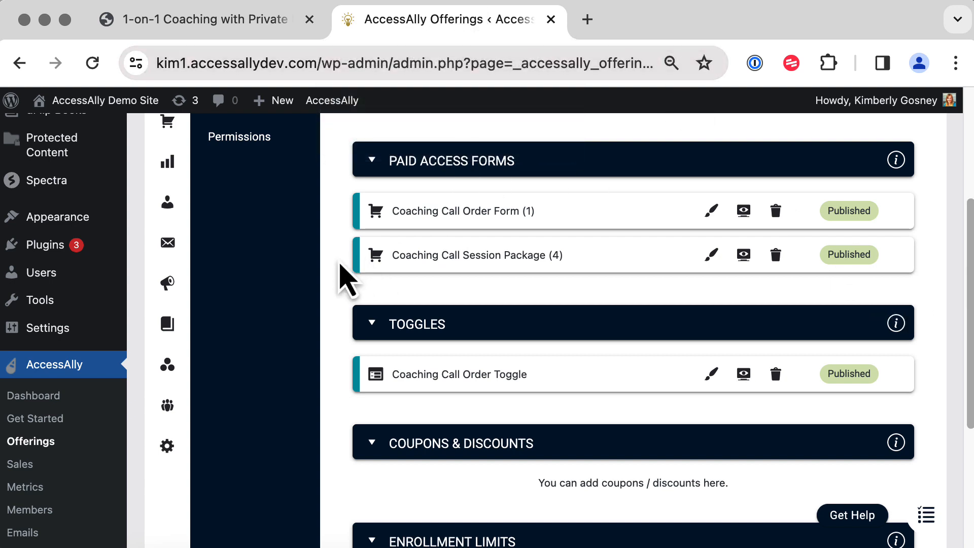
pyautogui.scroll(3, 341, 277)
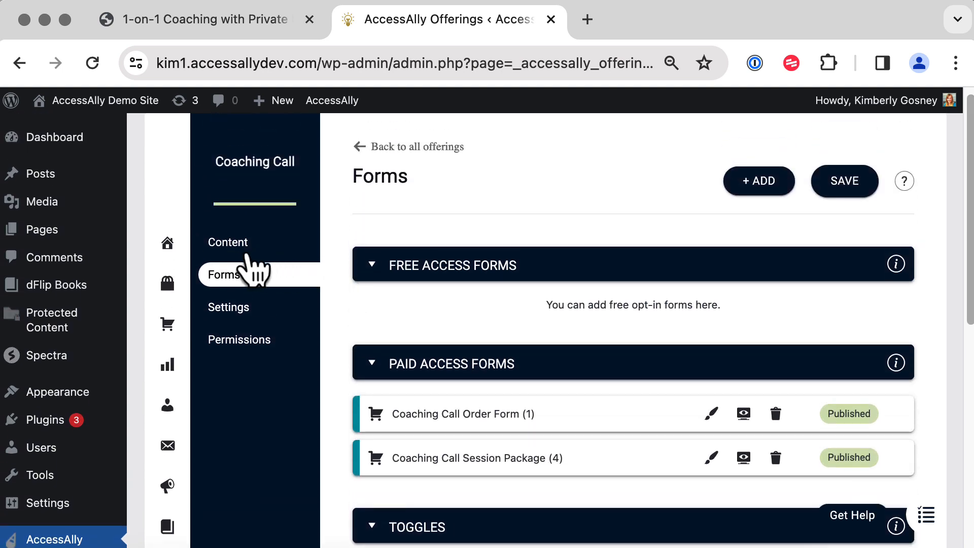
pyautogui.click(238, 243)
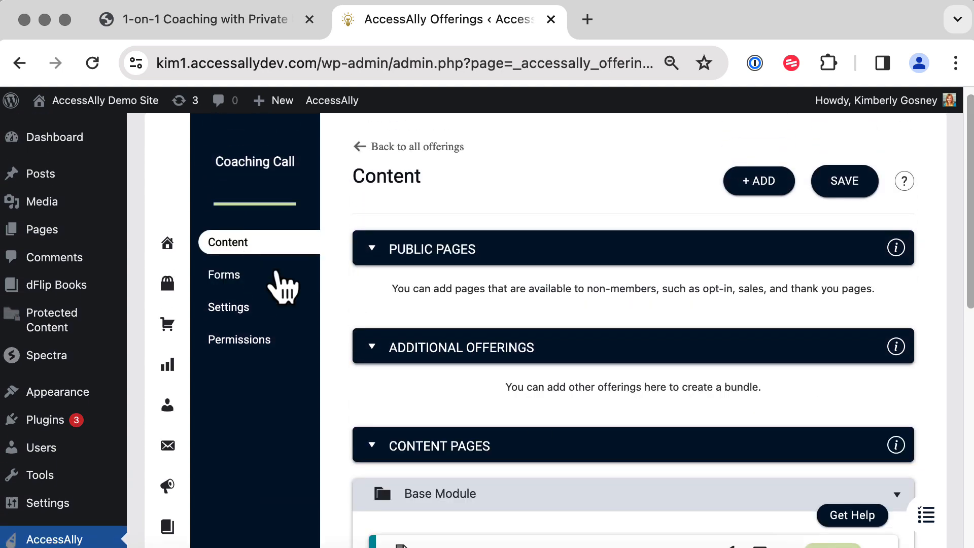
pyautogui.moveTo(969, 206); pyautogui.dragTo(965, 412)
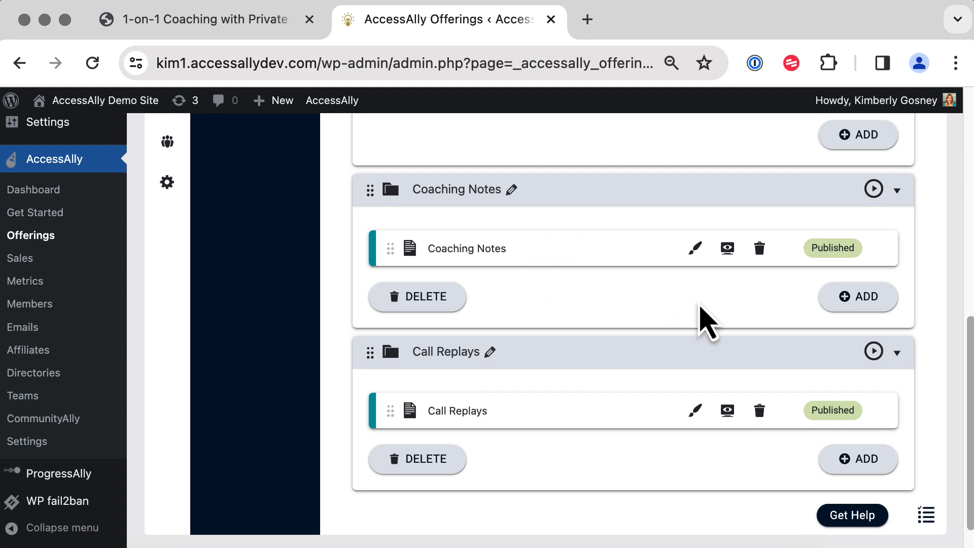
pyautogui.click(692, 249)
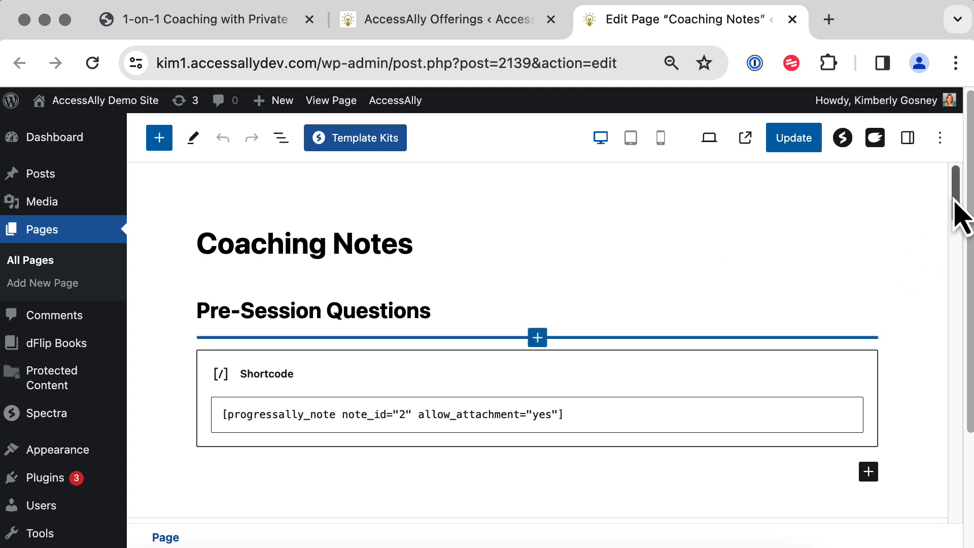
# Scroll the Coaching Notes editor down to the Private Notes panel for note 2, Coaching Call Questions.
pyautogui.moveTo(954, 199)
pyautogui.mouseDown()
pyautogui.moveTo(951, 226)
pyautogui.moveTo(951, 208)
pyautogui.mouseUp()
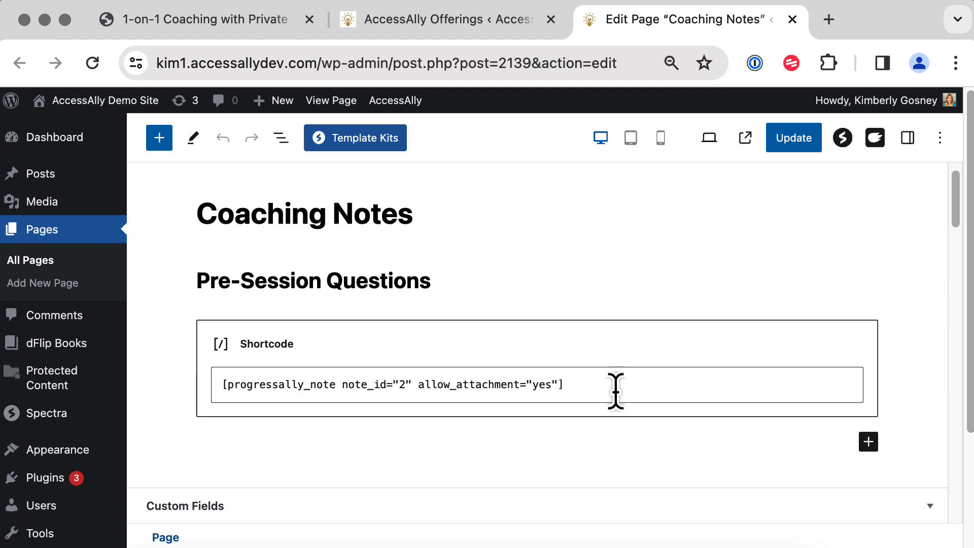
pyautogui.moveTo(956, 200); pyautogui.dragTo(948, 459)
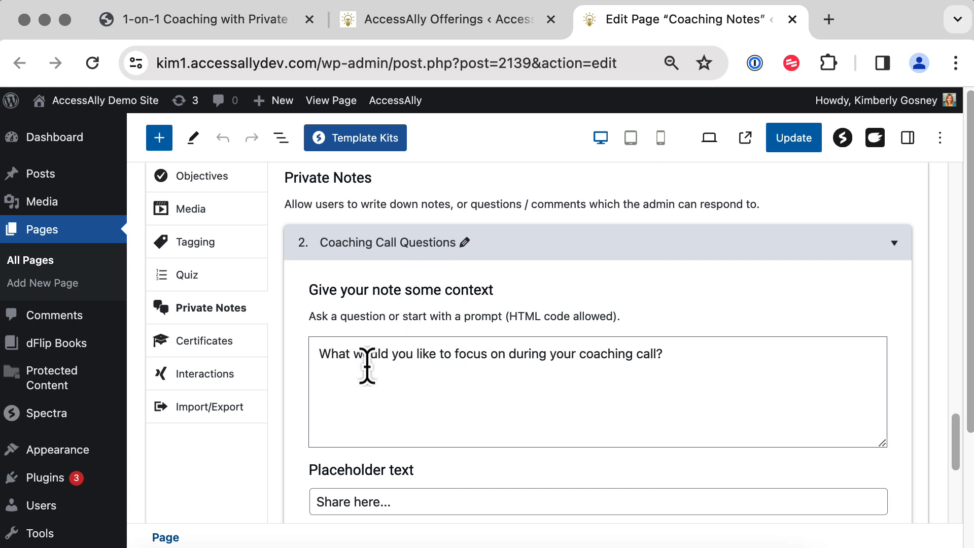
# Uncheck Admin-initiated on the Coaching Call Questions note, keeping max member replies at -1.
pyautogui.moveTo(321, 358); pyautogui.dragTo(688, 376)
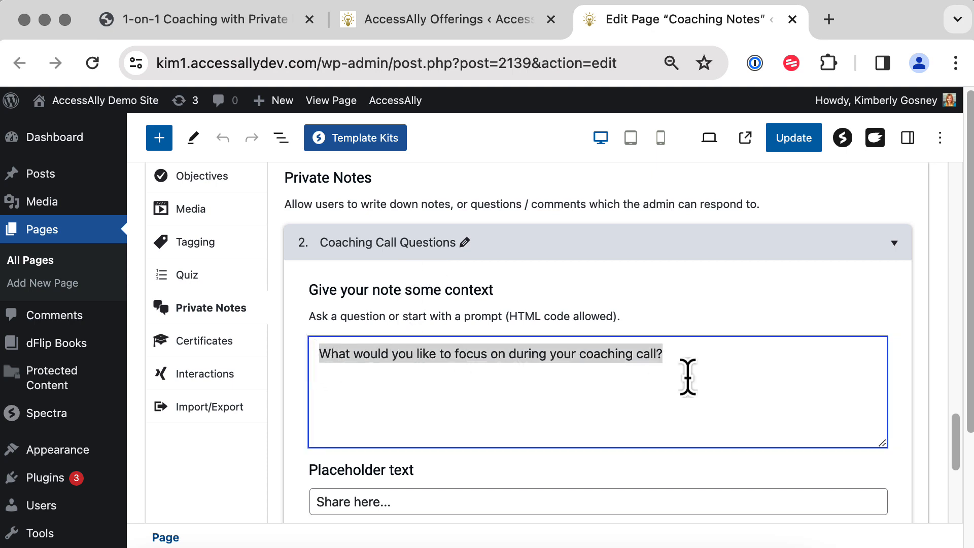
pyautogui.click(714, 384)
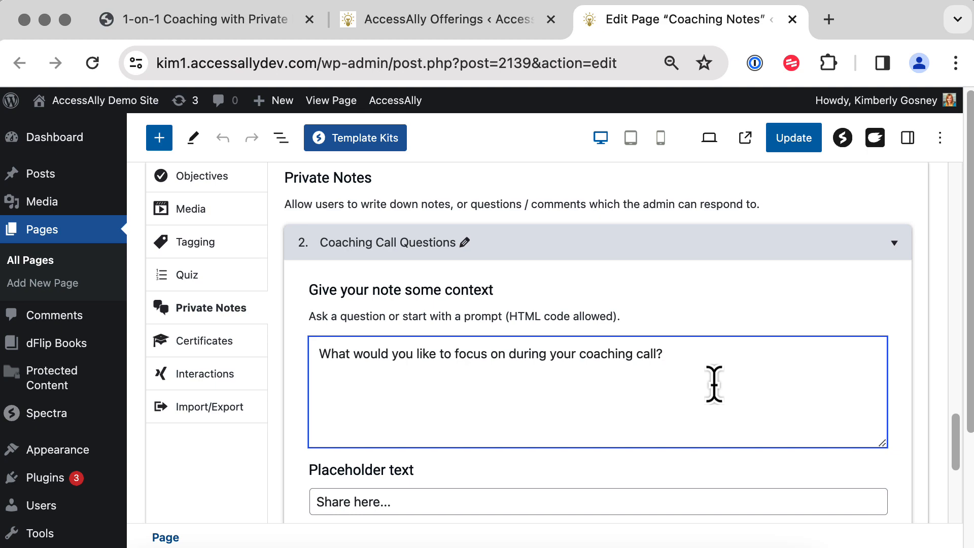
pyautogui.moveTo(952, 413); pyautogui.dragTo(953, 479)
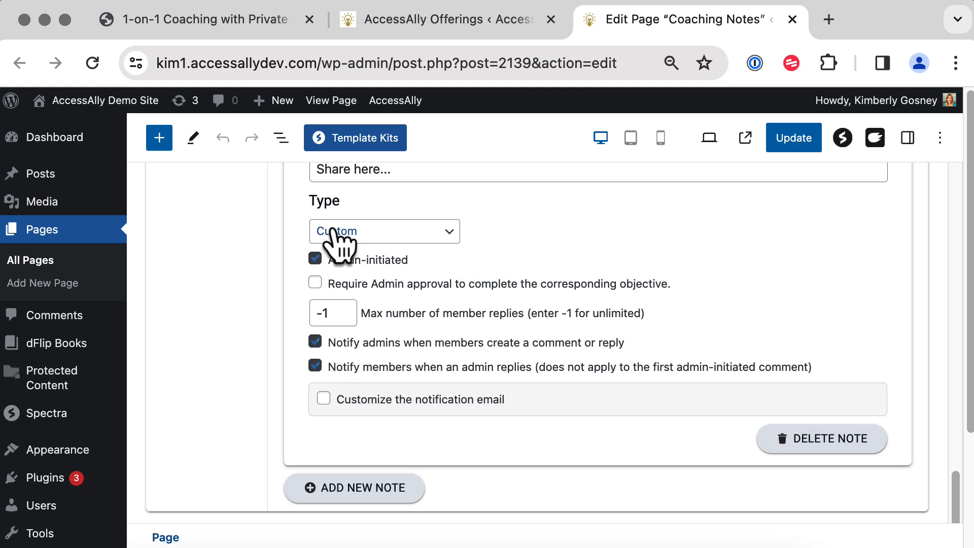
pyautogui.click(315, 259)
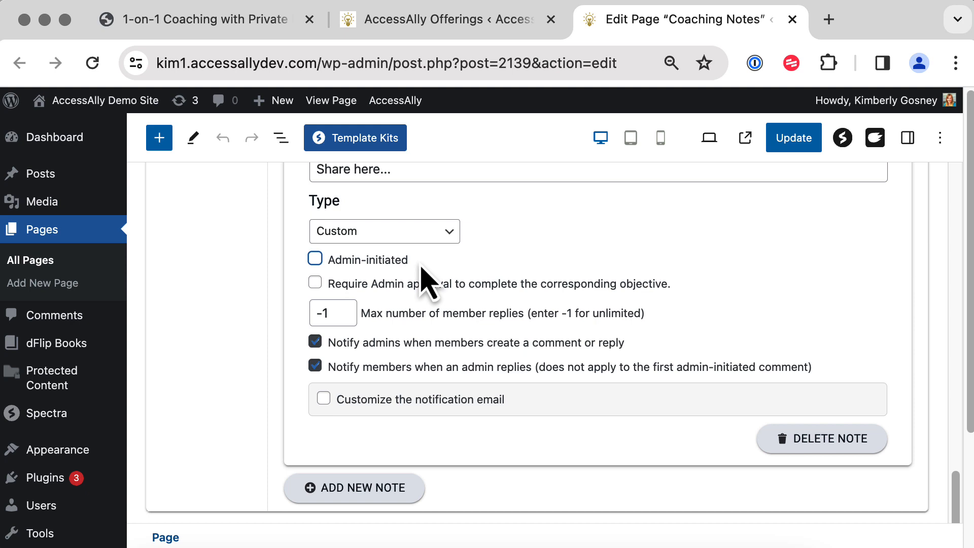
pyautogui.click(292, 297)
pyautogui.moveTo(337, 318); pyautogui.dragTo(298, 318)
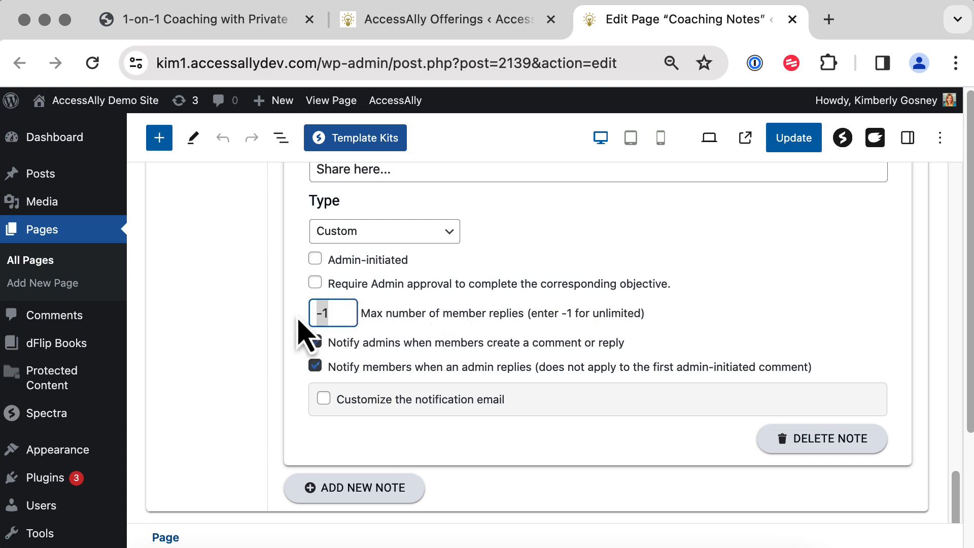
pyautogui.click(794, 321)
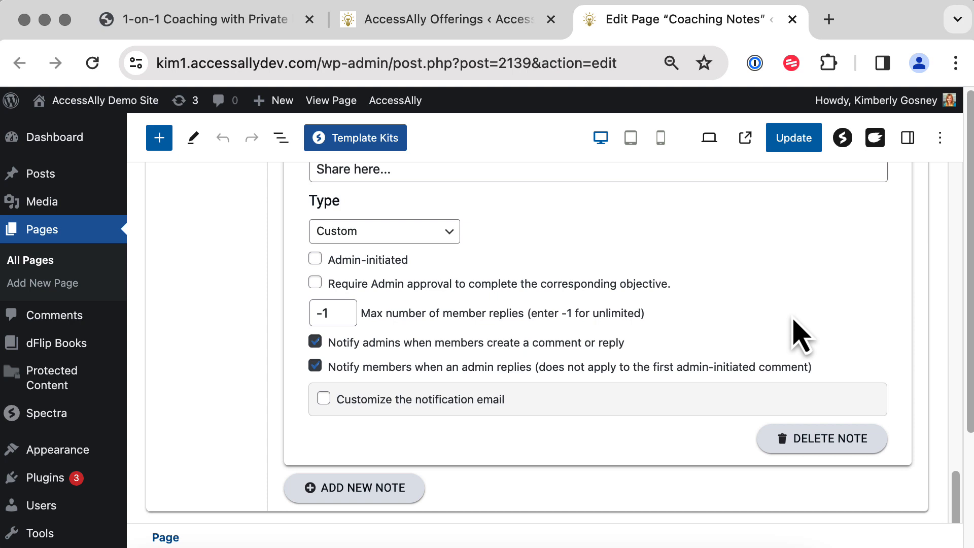
pyautogui.click(318, 311)
pyautogui.click(822, 348)
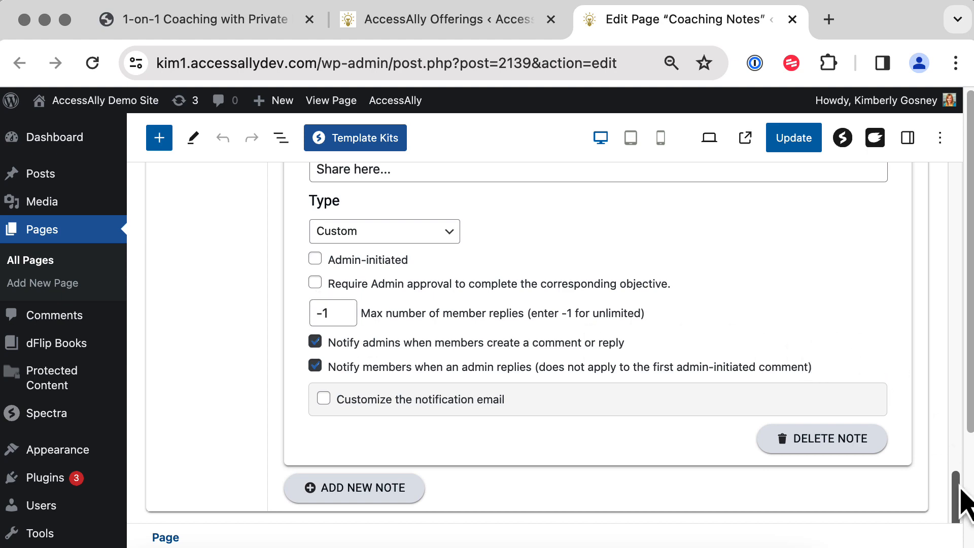
pyautogui.moveTo(956, 502); pyautogui.dragTo(918, 399)
pyautogui.scroll(20, 914, 386)
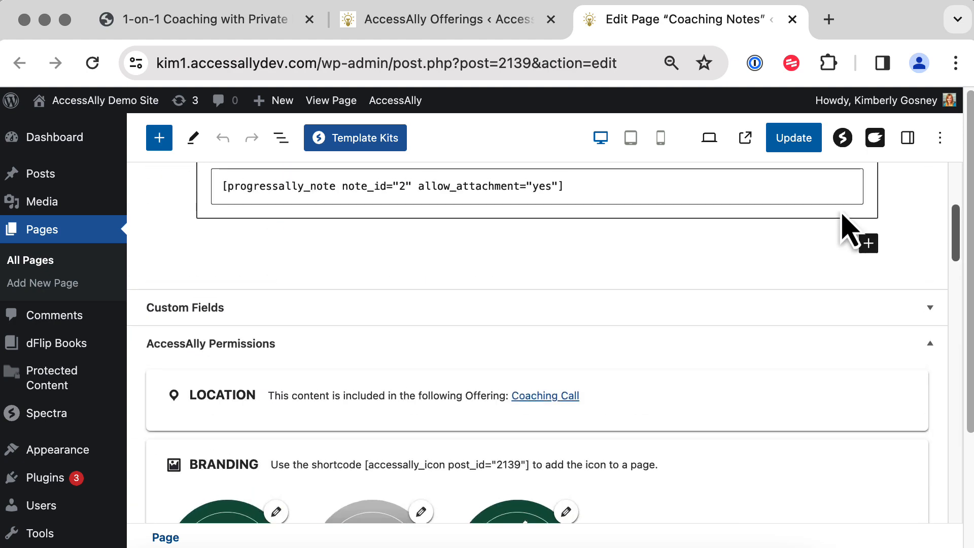
pyautogui.scroll(2, 842, 214)
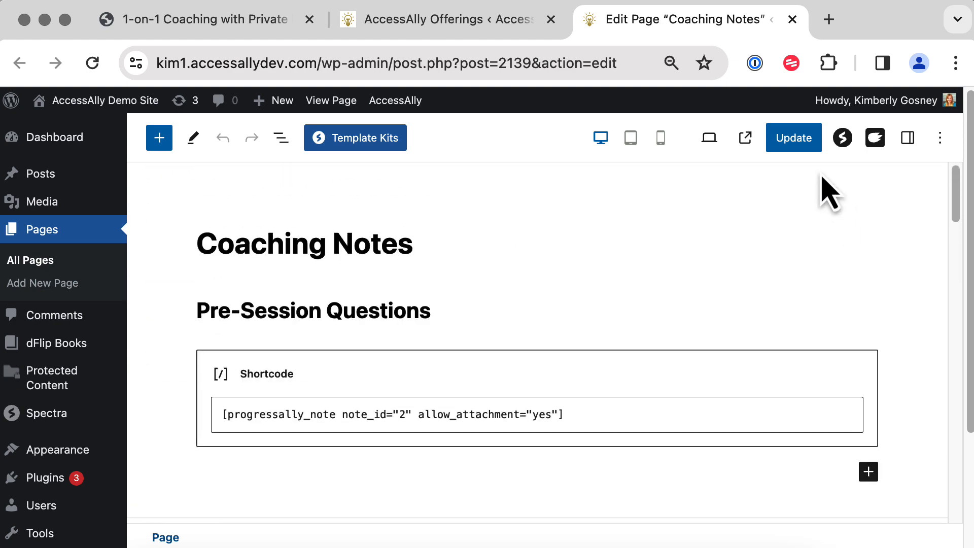
# Choose Private Note as the feature in the shortcode generator.
pyautogui.click(407, 305)
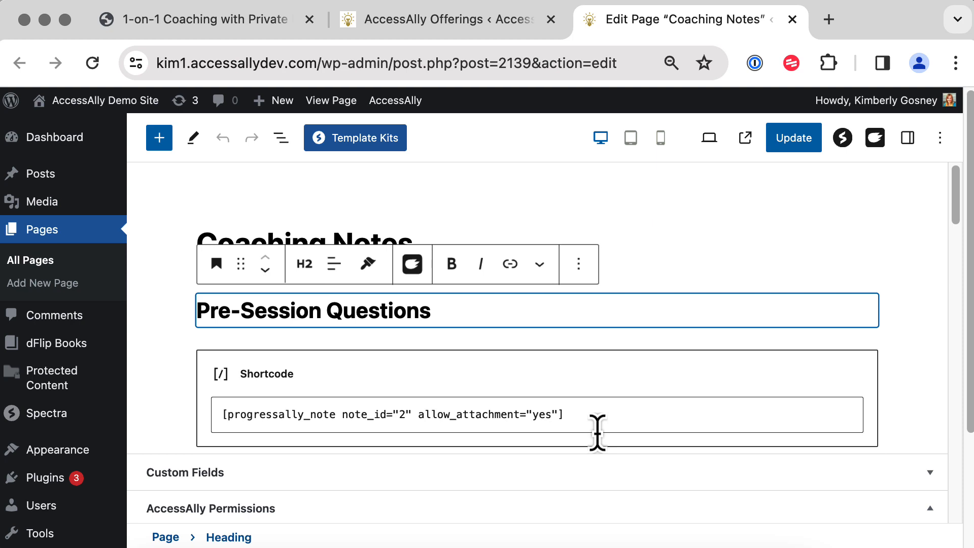
pyautogui.moveTo(398, 108)
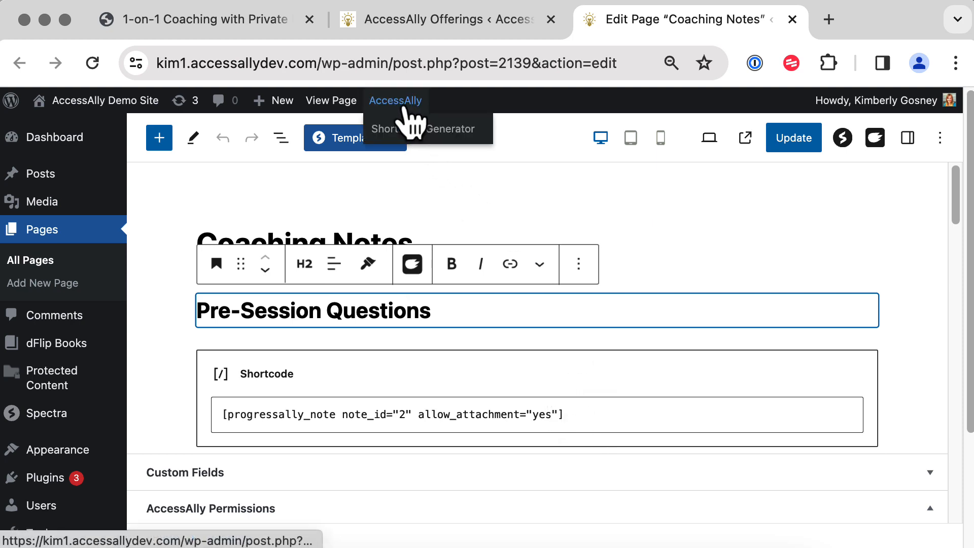
pyautogui.click(418, 135)
pyautogui.click(457, 274)
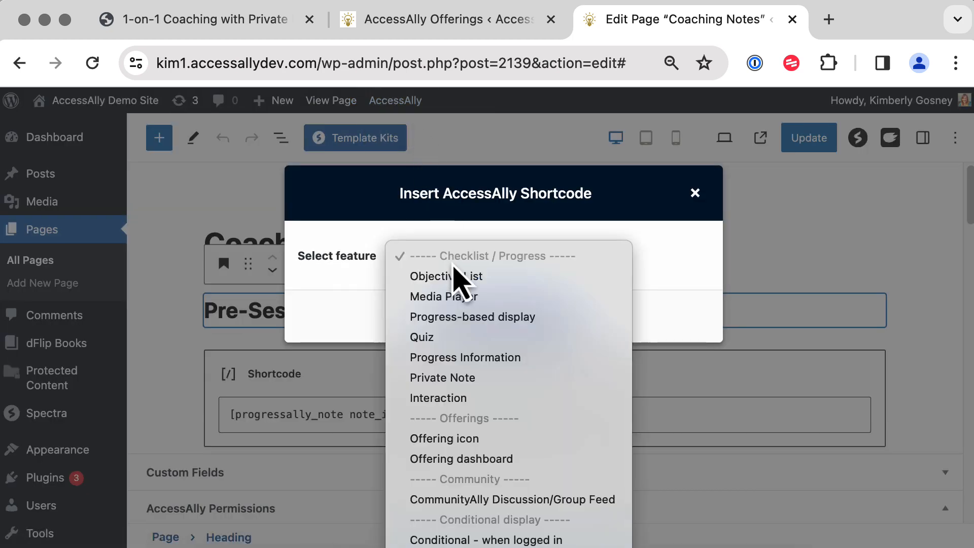
pyautogui.scroll(-5, 459, 279)
pyautogui.scroll(-10, 489, 326)
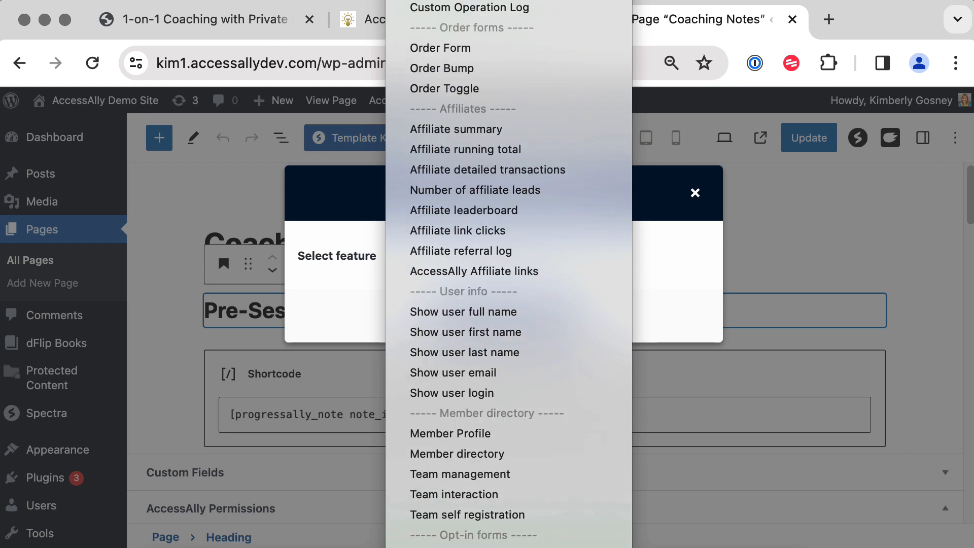
pyautogui.scroll(15, 487, 5)
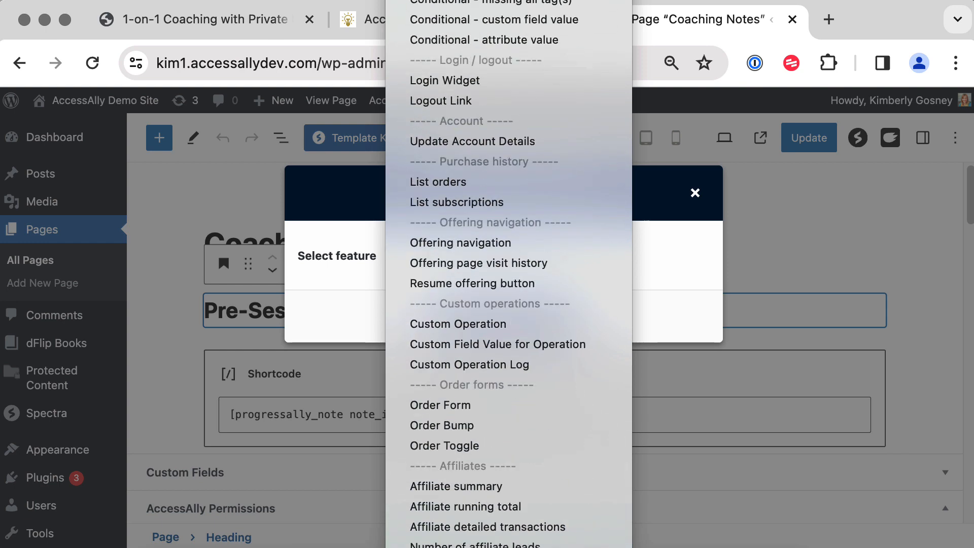
pyautogui.click(459, 1)
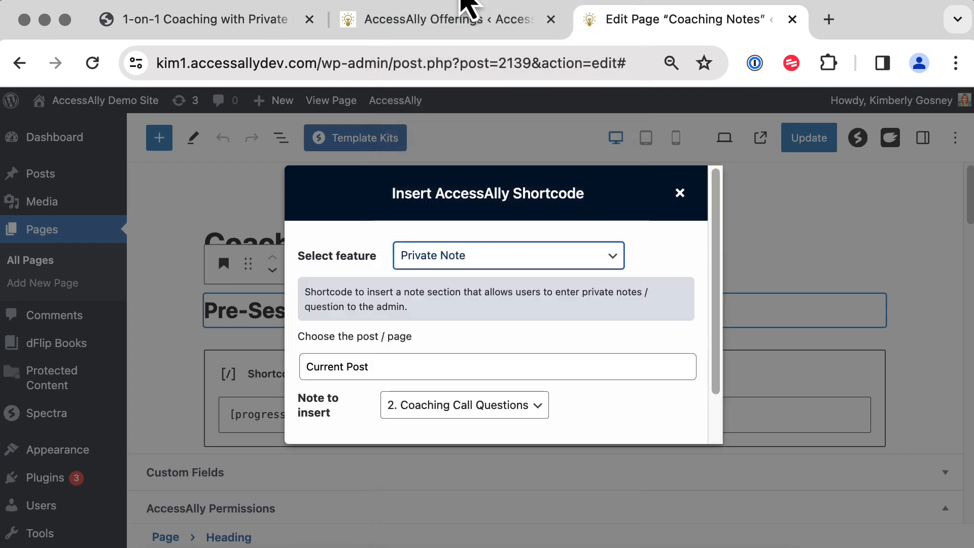
# Generate and copy the shortcode for note 2, Coaching Call Questions.
pyautogui.click(567, 421)
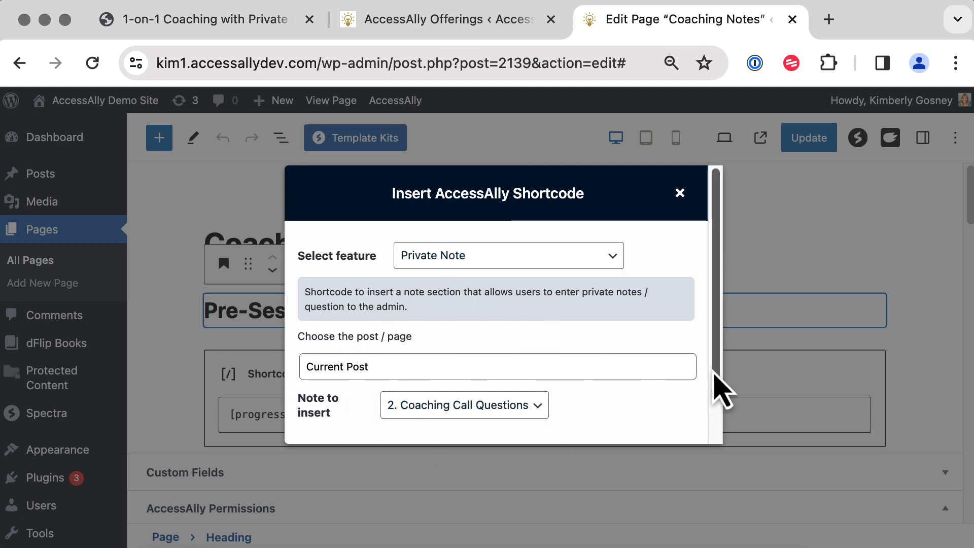
pyautogui.moveTo(715, 387); pyautogui.dragTo(715, 474)
pyautogui.click(517, 421)
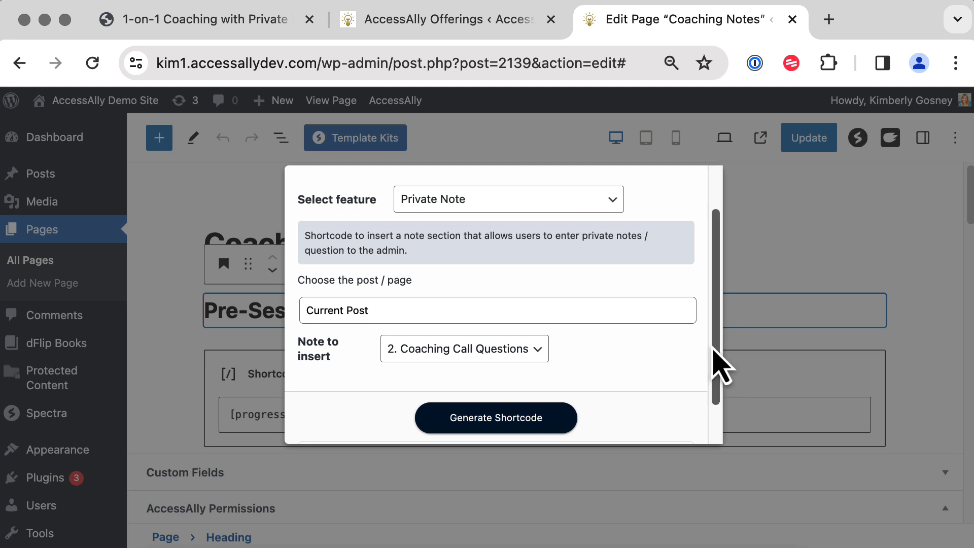
pyautogui.moveTo(713, 366); pyautogui.dragTo(717, 464)
pyautogui.click(655, 412)
pyautogui.click(561, 511)
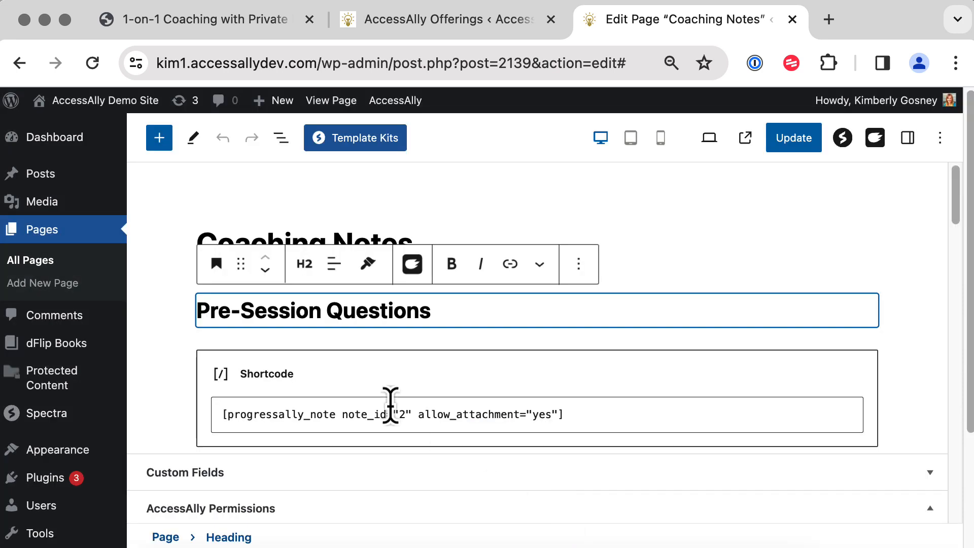
# Paste the note shortcode over the old one, update the page, and view it live.
pyautogui.tripleClick(391, 414)
pyautogui.press('super+v')
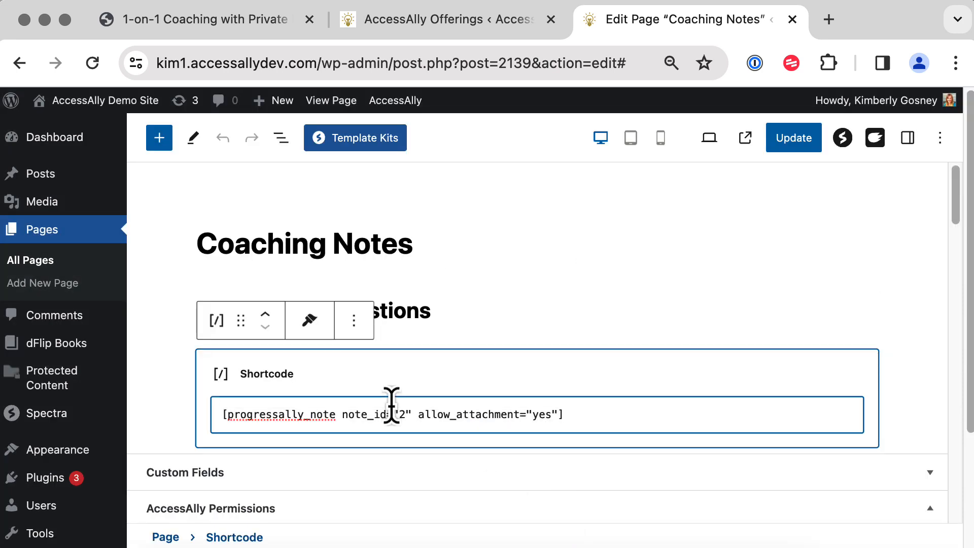
pyautogui.click(794, 144)
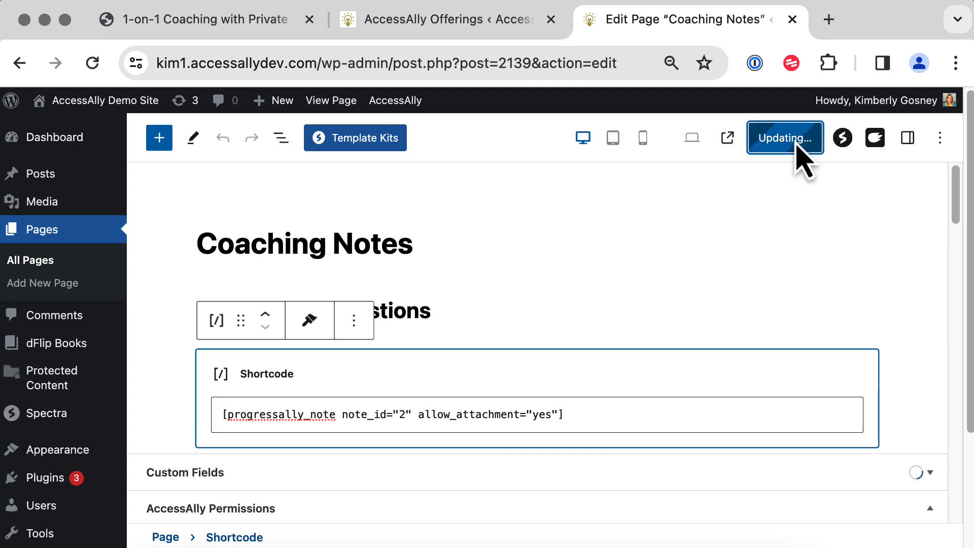
pyautogui.click(325, 100)
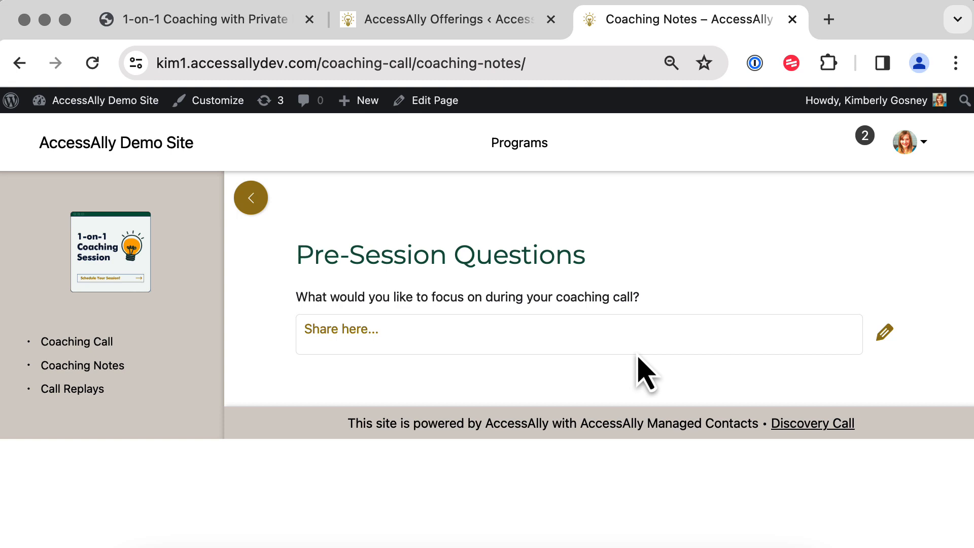
# Close the live page, glance at Module Release Settings, and edit the Call Replays page.
pyautogui.press('super+w')
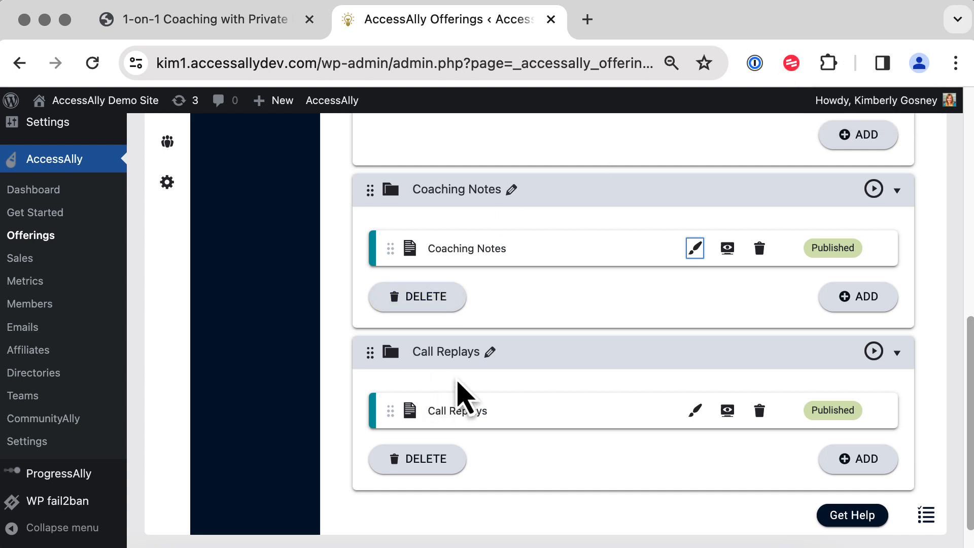
pyautogui.click(874, 351)
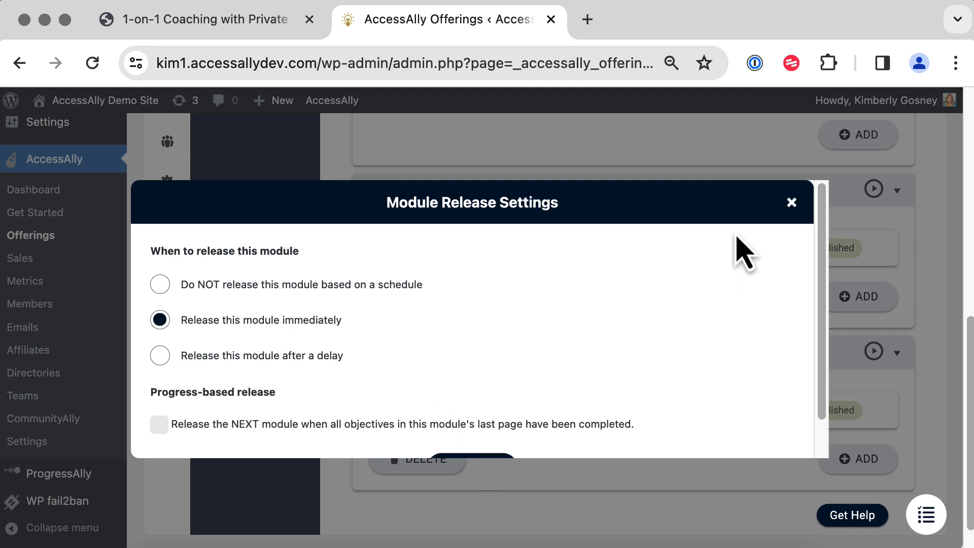
pyautogui.click(792, 203)
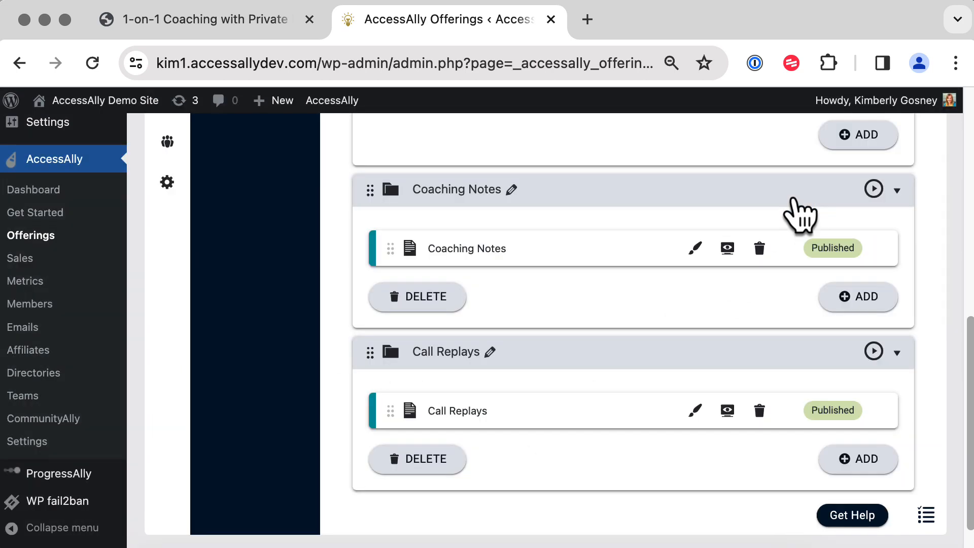
pyautogui.click(695, 411)
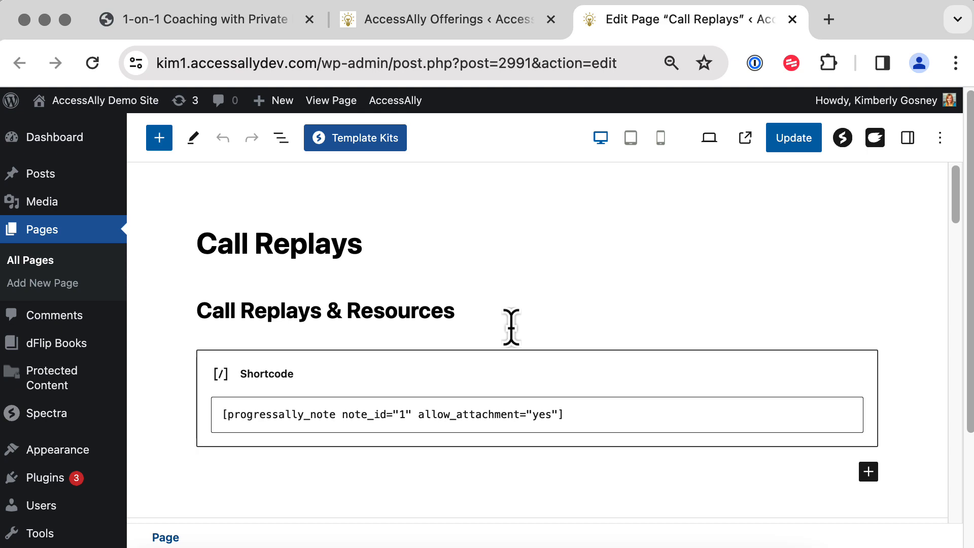
# Review the Call Replays private note 1 settings and its context sentence.
pyautogui.moveTo(472, 315); pyautogui.dragTo(203, 320)
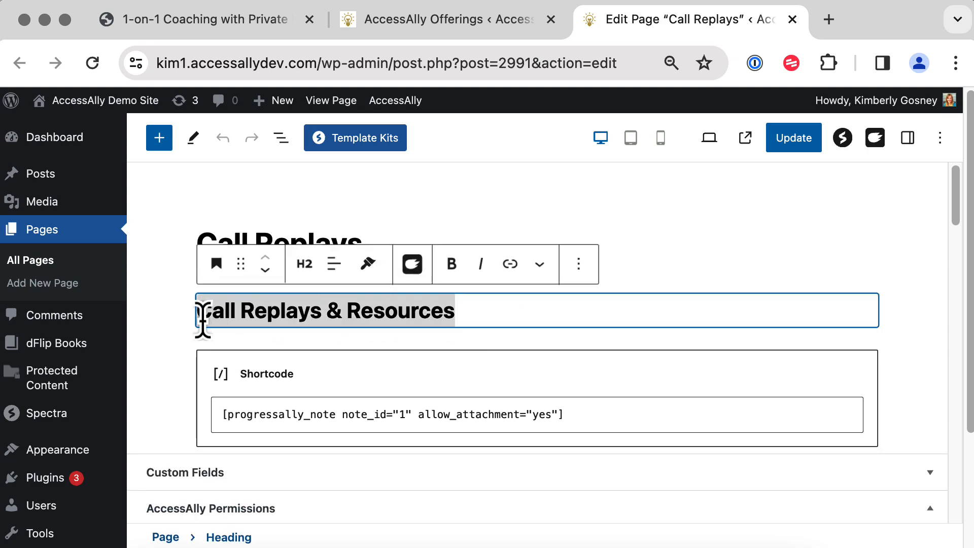
pyautogui.click(164, 356)
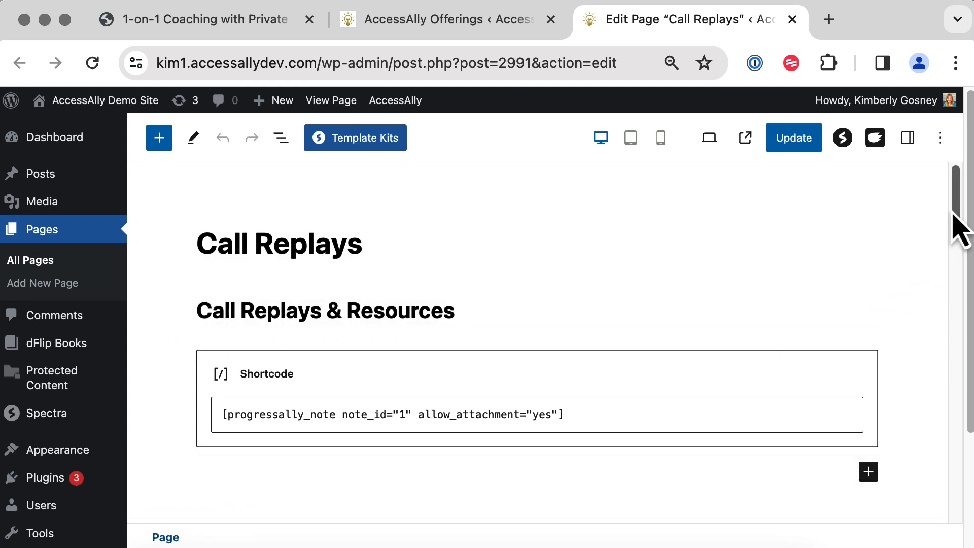
pyautogui.moveTo(953, 214); pyautogui.dragTo(948, 469)
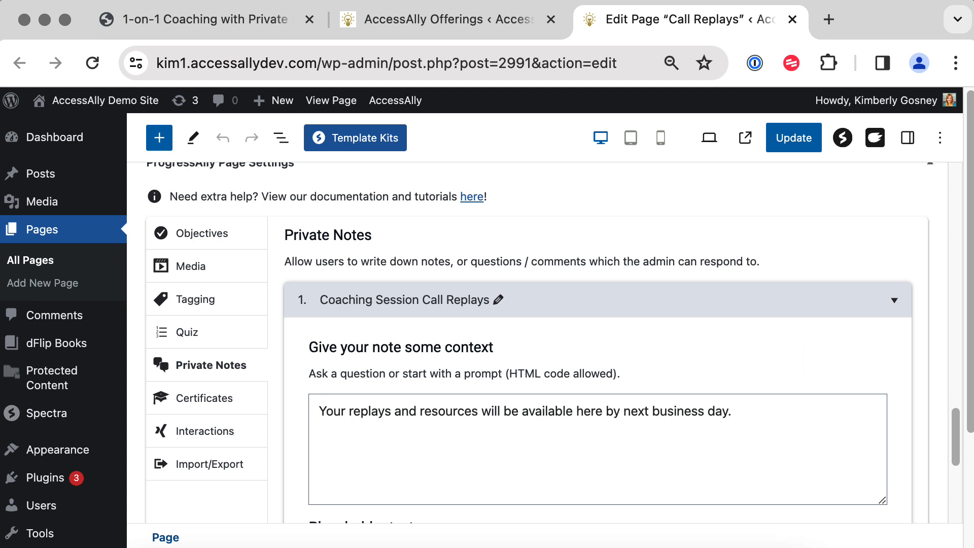
pyautogui.tripleClick(658, 417)
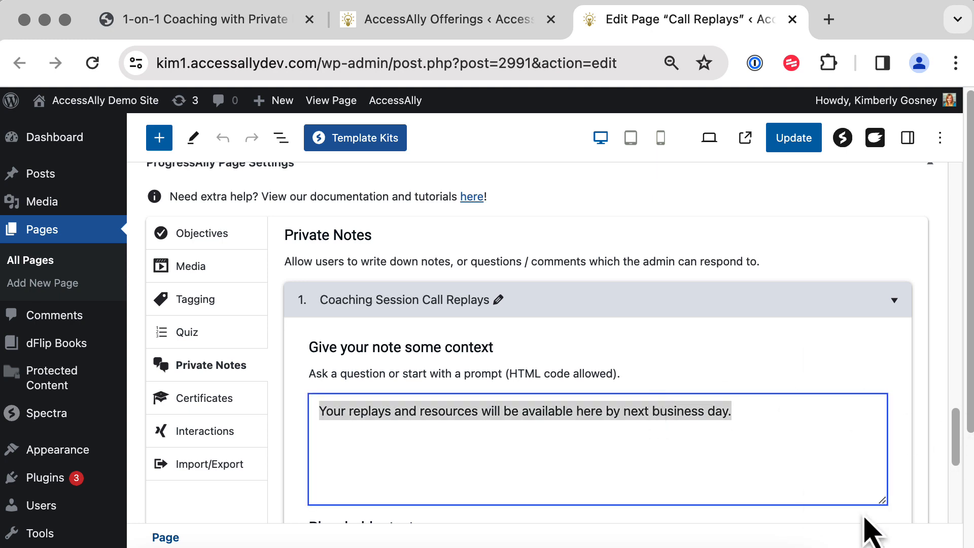
pyautogui.click(836, 370)
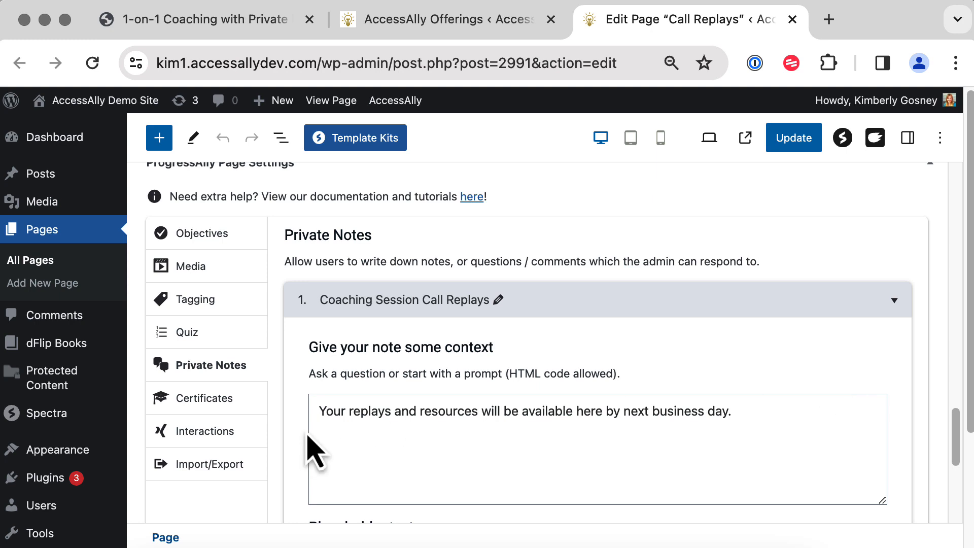
pyautogui.moveTo(319, 412); pyautogui.dragTo(766, 409)
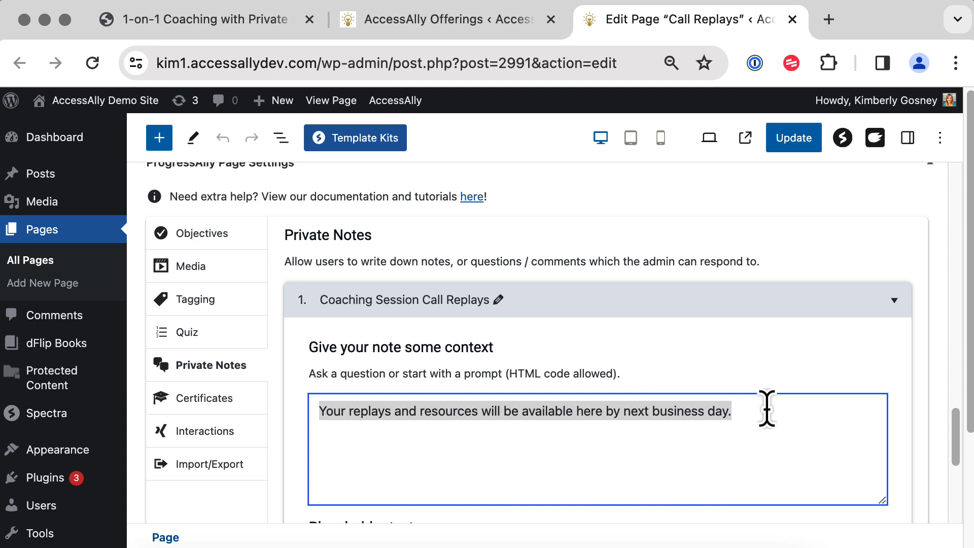
pyautogui.click(938, 354)
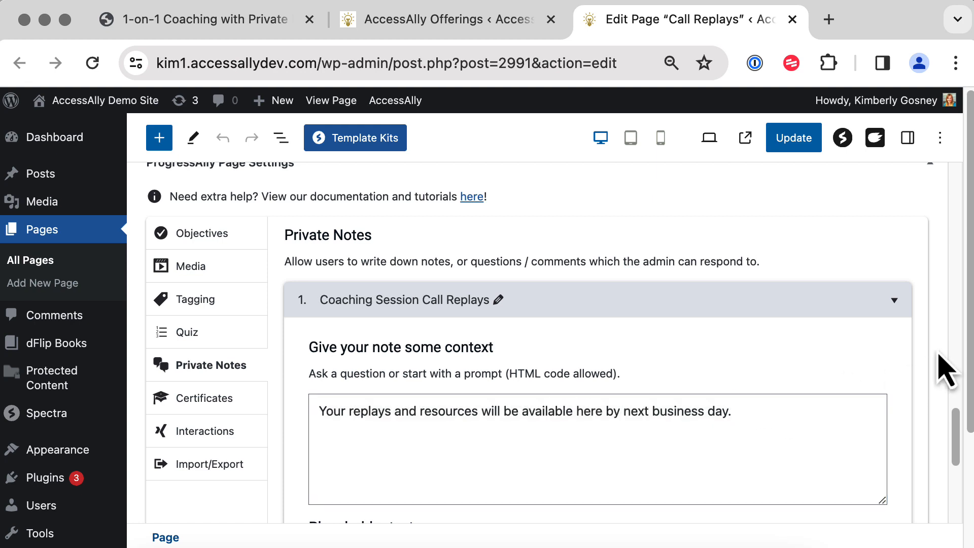
pyautogui.moveTo(957, 442); pyautogui.dragTo(956, 499)
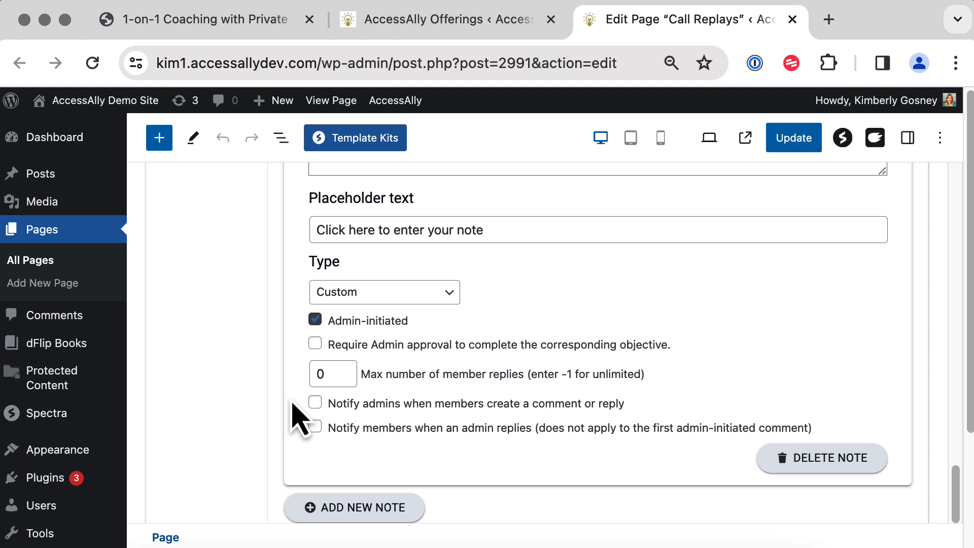
# Set the note's max number of member replies to -1.
pyautogui.click(337, 374)
pyautogui.write('-1')
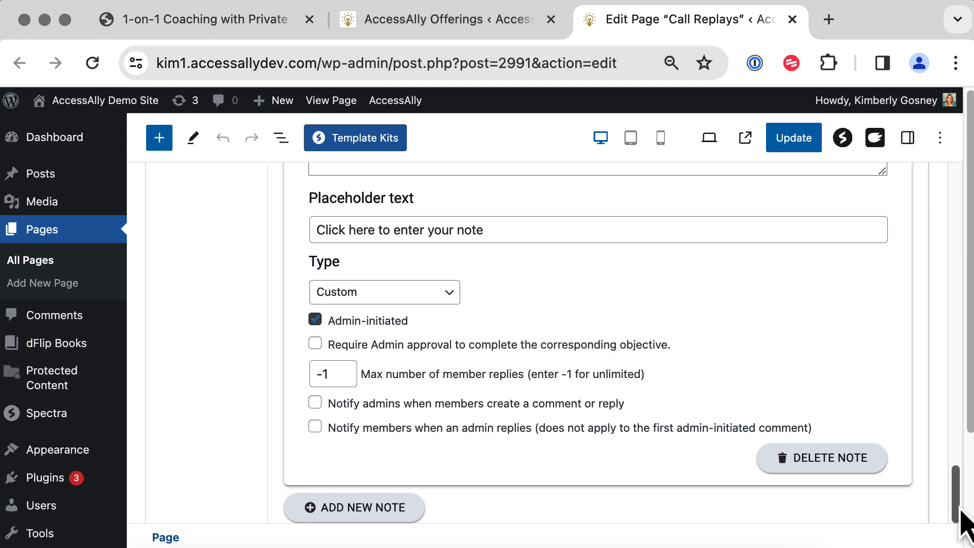
pyautogui.moveTo(963, 515); pyautogui.dragTo(939, 148)
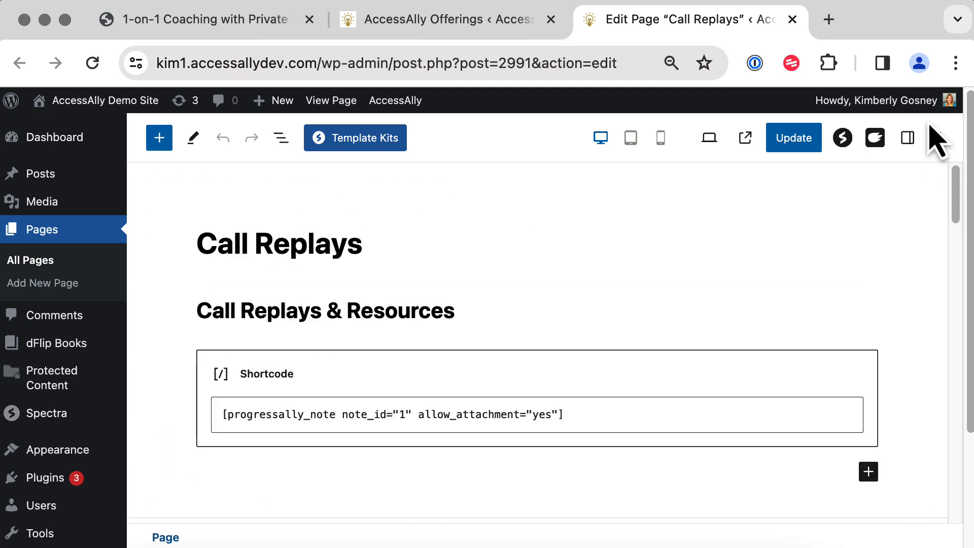
# Save the Call Replays page and select its Call Replays shortcode block.
pyautogui.click(786, 148)
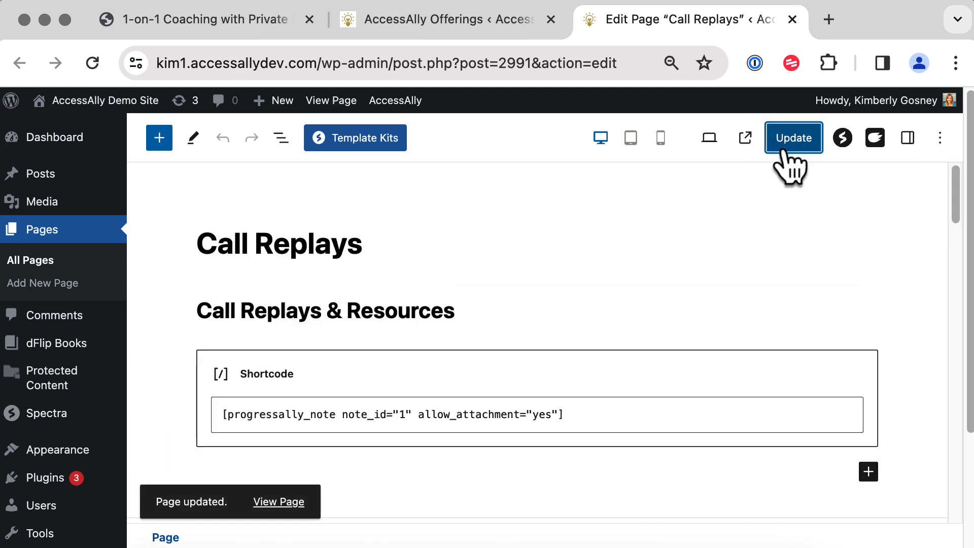
pyautogui.click(287, 311)
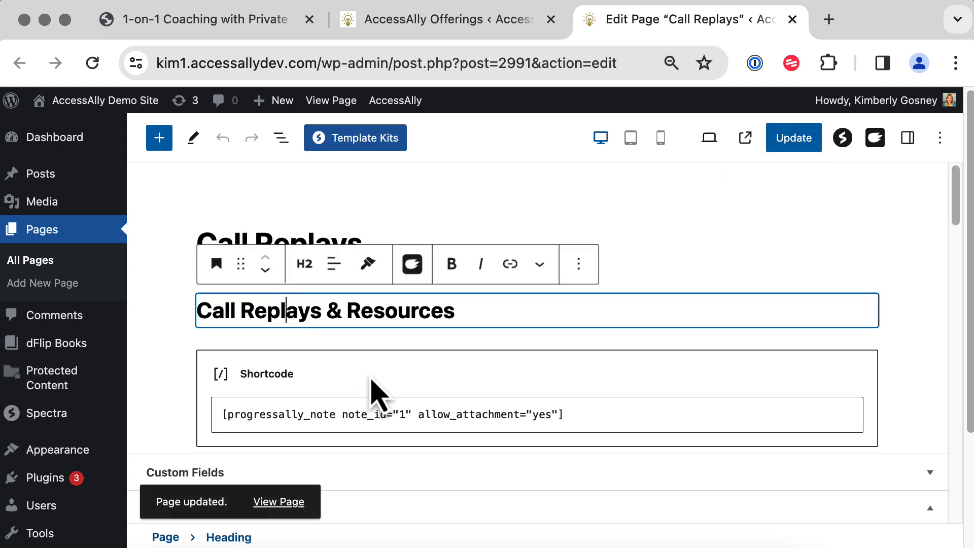
pyautogui.click(379, 396)
pyautogui.moveTo(411, 104)
# Generate and copy a Private Note shortcode for the Coaching Session Call Replays note.
pyautogui.click(420, 128)
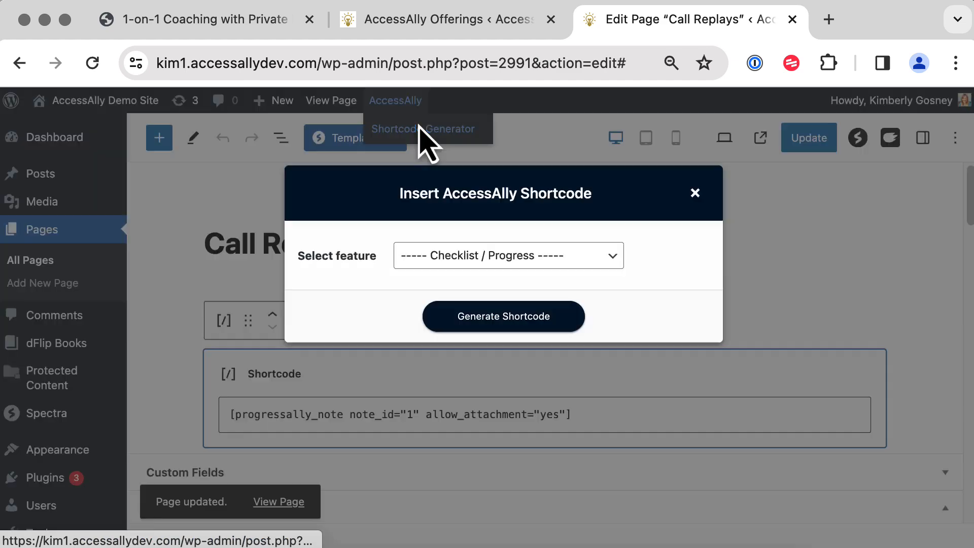
pyautogui.click(456, 258)
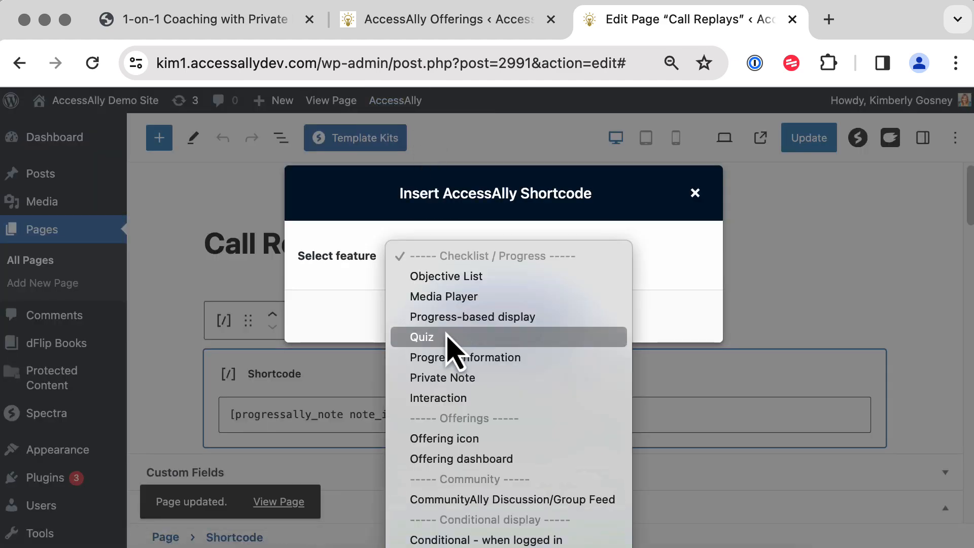
pyautogui.click(445, 357)
pyautogui.click(464, 262)
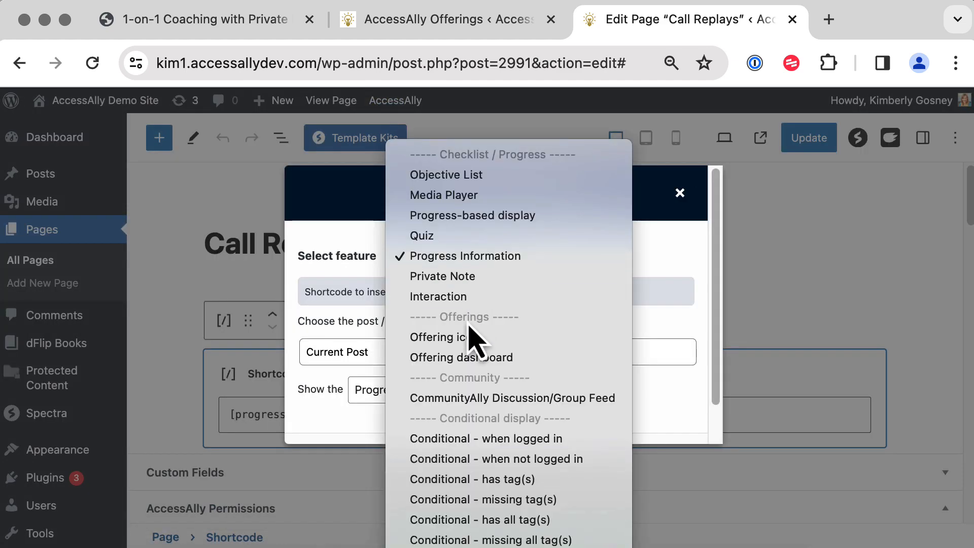
pyautogui.click(460, 279)
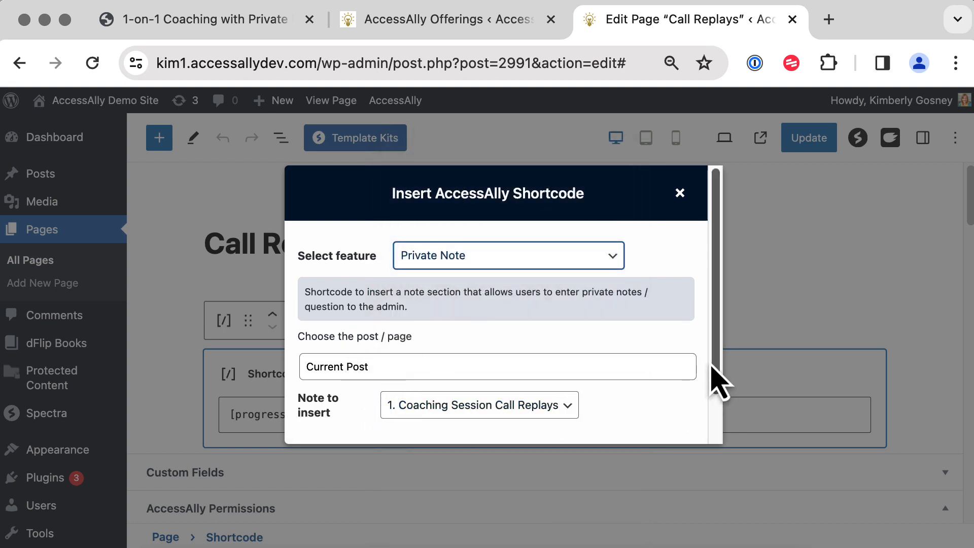
pyautogui.moveTo(716, 384); pyautogui.dragTo(714, 432)
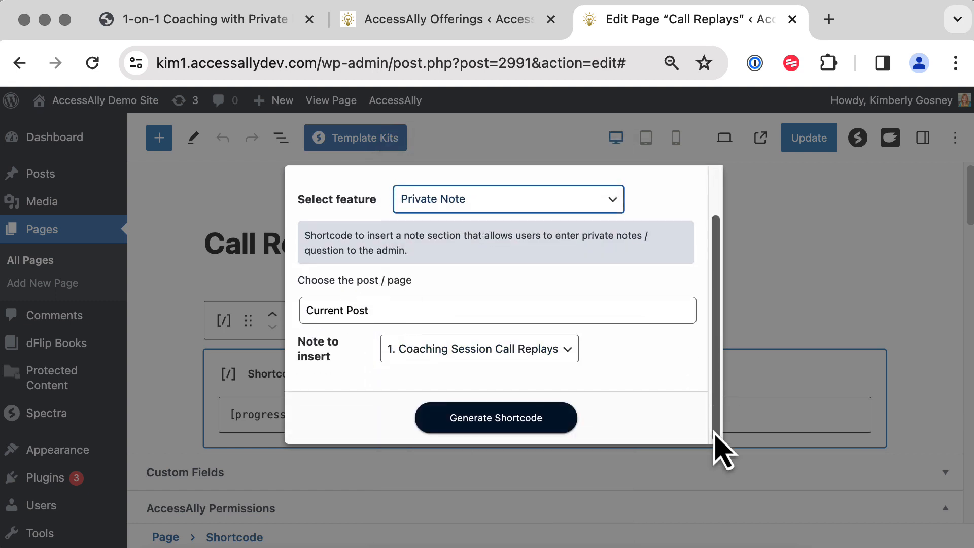
pyautogui.click(501, 421)
pyautogui.moveTo(715, 364); pyautogui.dragTo(713, 452)
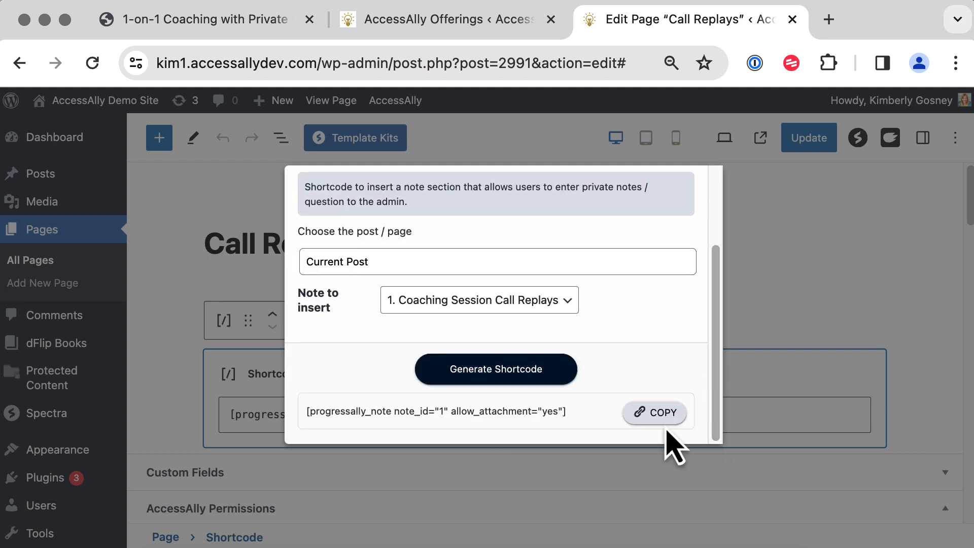
pyautogui.click(661, 414)
# Replace the block's old shortcode with the new one and update the page.
pyautogui.click(831, 324)
pyautogui.tripleClick(444, 408)
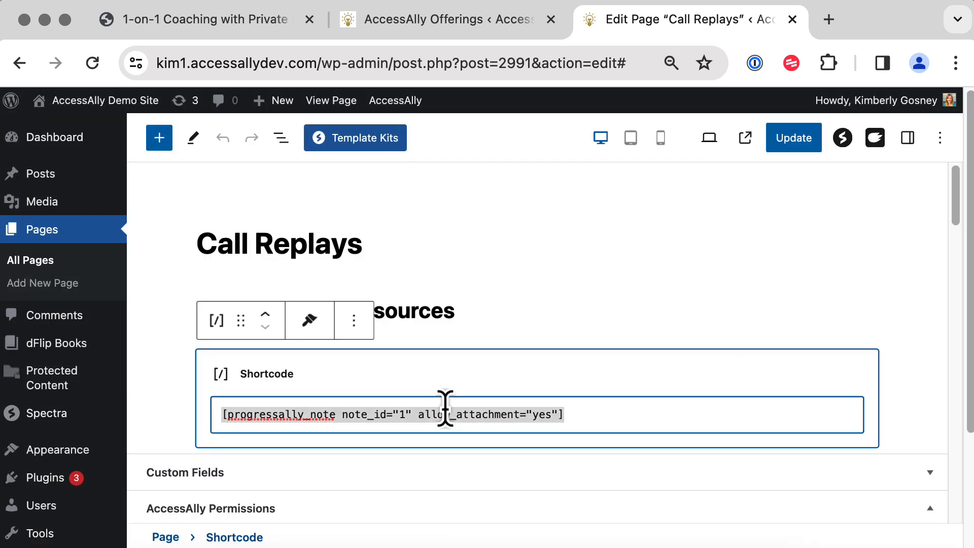
pyautogui.press('super+v')
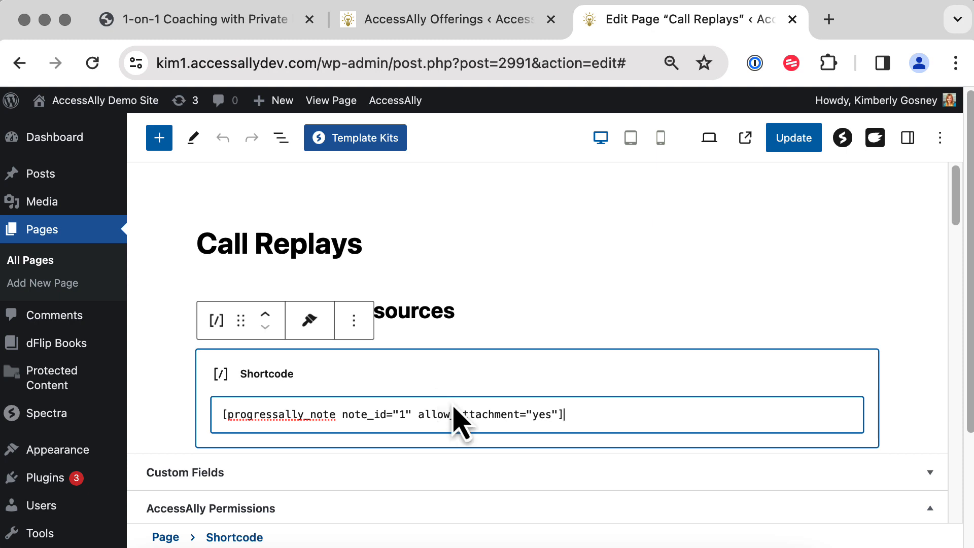
pyautogui.click(798, 145)
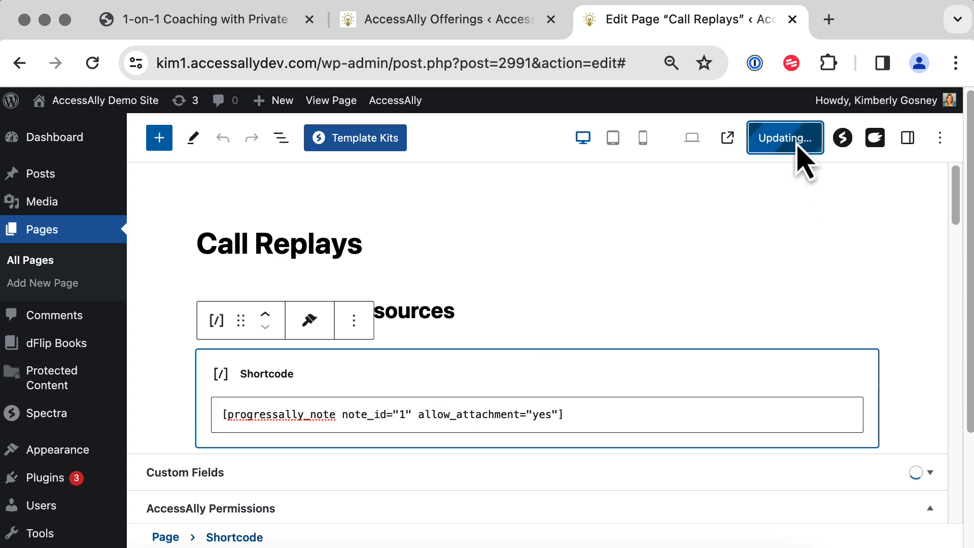
# View the live Call Replays page, then return to the Coaching Call offering's modules on Offerings.
pyautogui.click(281, 500)
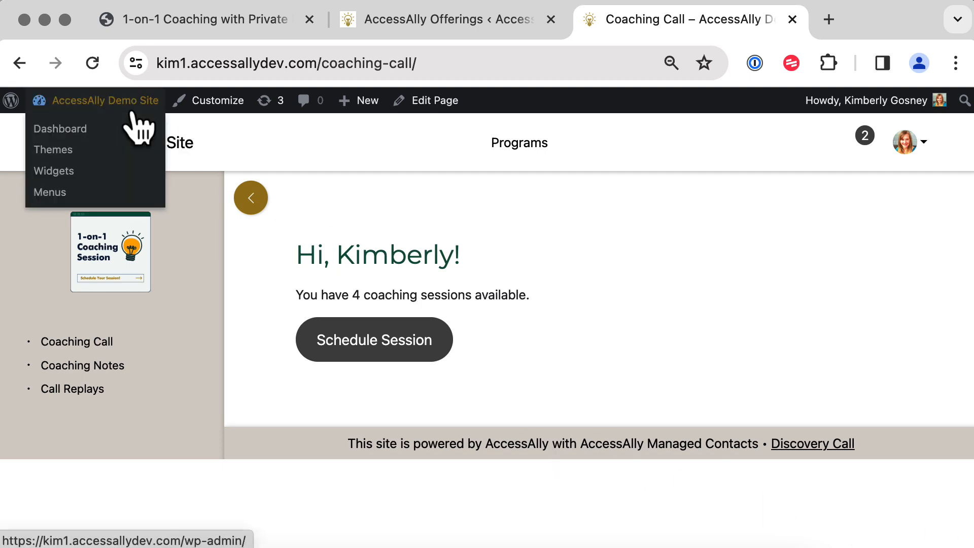
pyautogui.click(422, 29)
pyautogui.scroll(3, 340, 231)
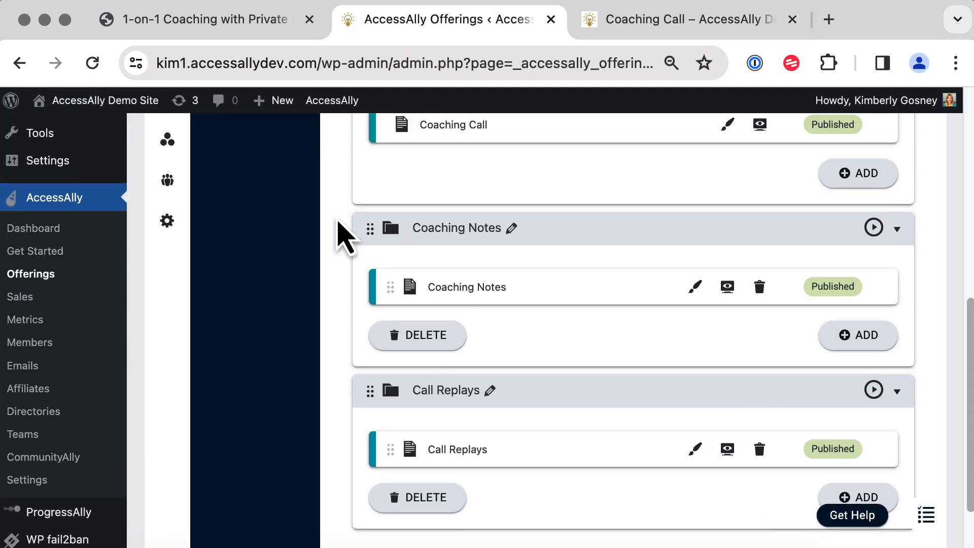
# Open Coaching Call Order Form (1) and expand its 61. Coaching Call Order Form product details.
pyautogui.scroll(8, 339, 232)
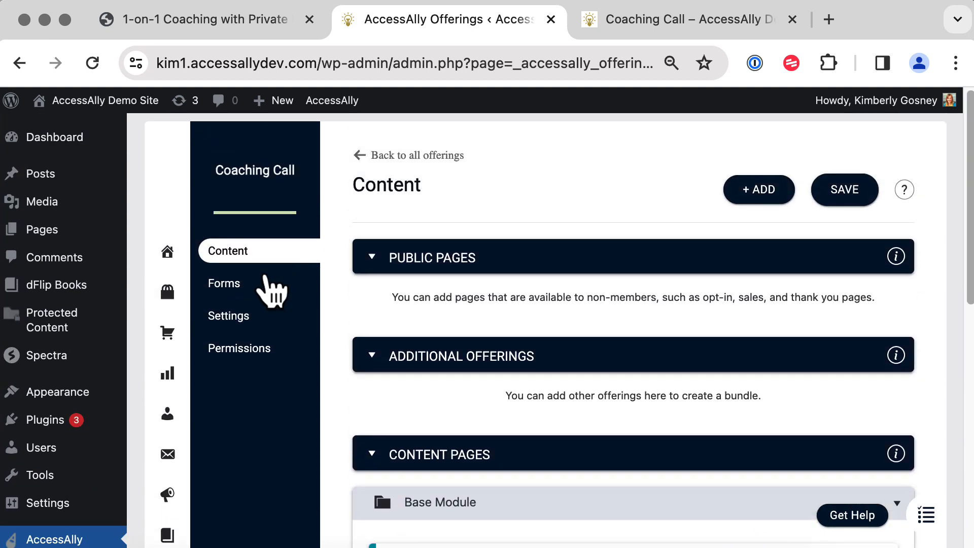
pyautogui.click(238, 285)
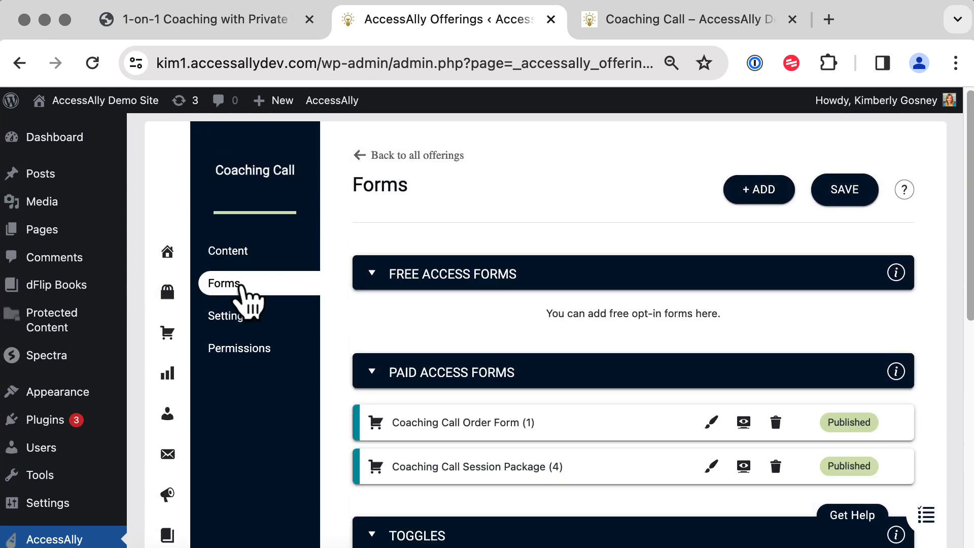
pyautogui.scroll(-5, 408, 421)
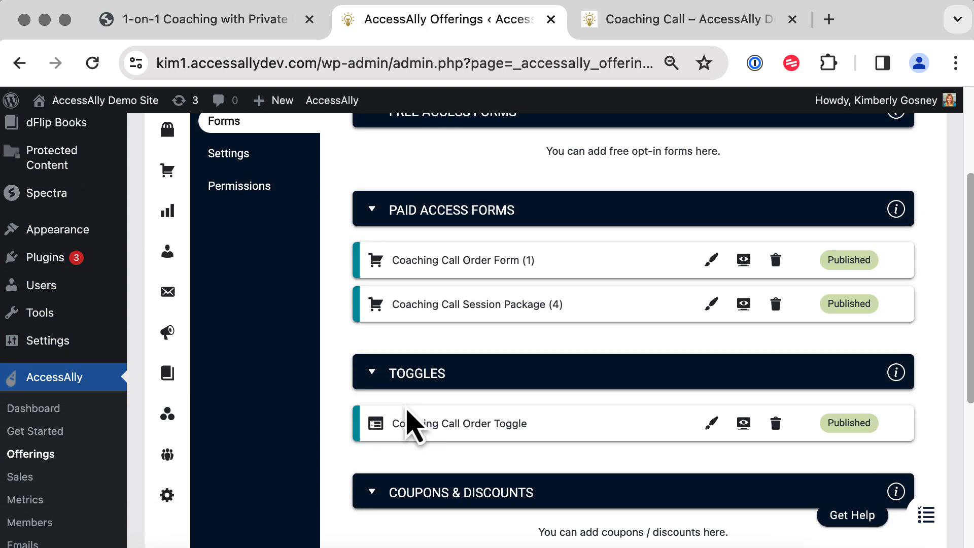
pyautogui.click(711, 261)
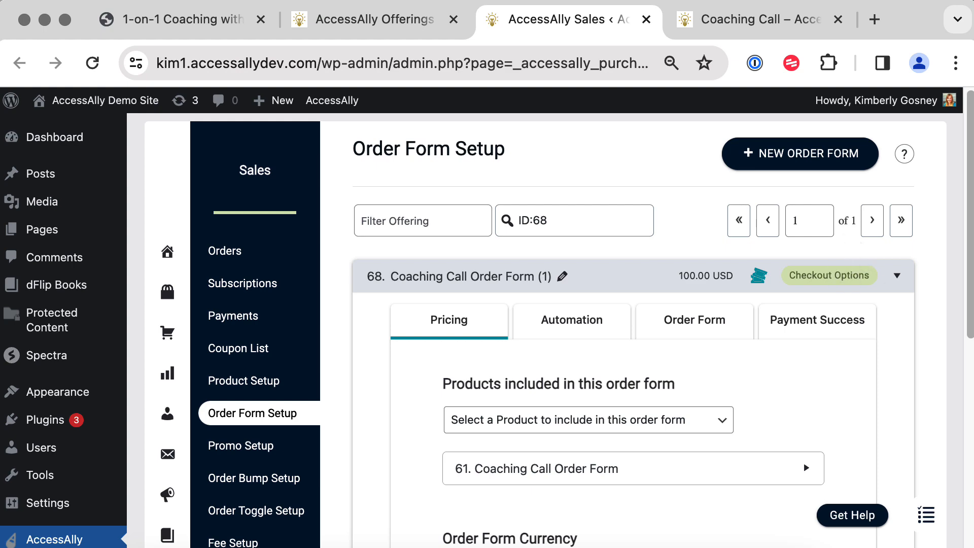
pyautogui.scroll(-3, 969, 272)
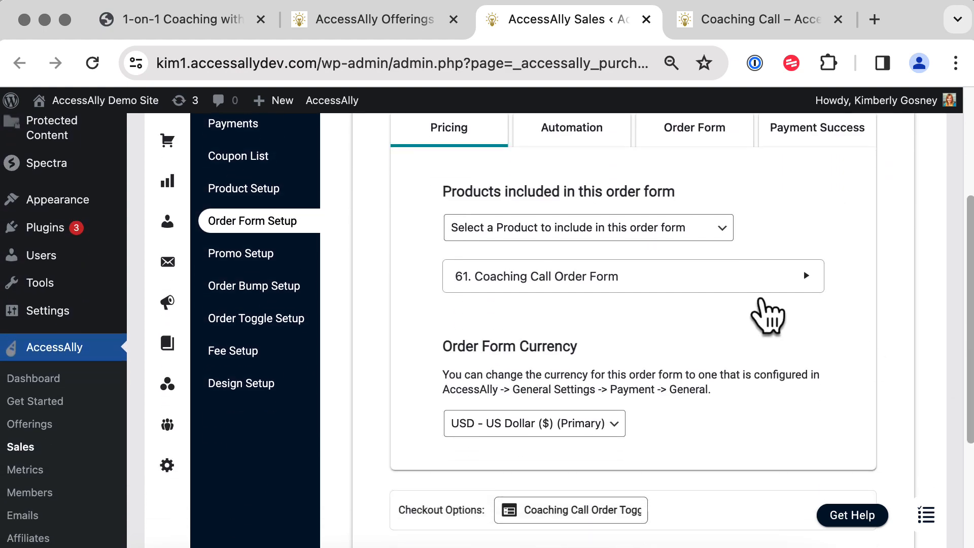
pyautogui.click(700, 289)
pyautogui.scroll(6, 781, 291)
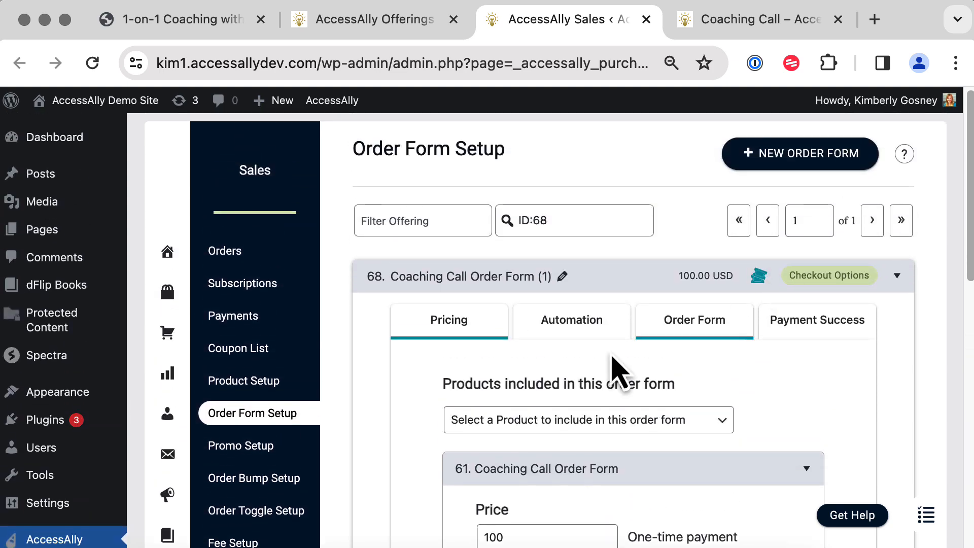
# In its automation, remove the 96. 1-on-1 Coaching Sessions operation and search 'session' to re-add it.
pyautogui.click(561, 336)
pyautogui.scroll(-1, 738, 383)
pyautogui.scroll(-8, 737, 385)
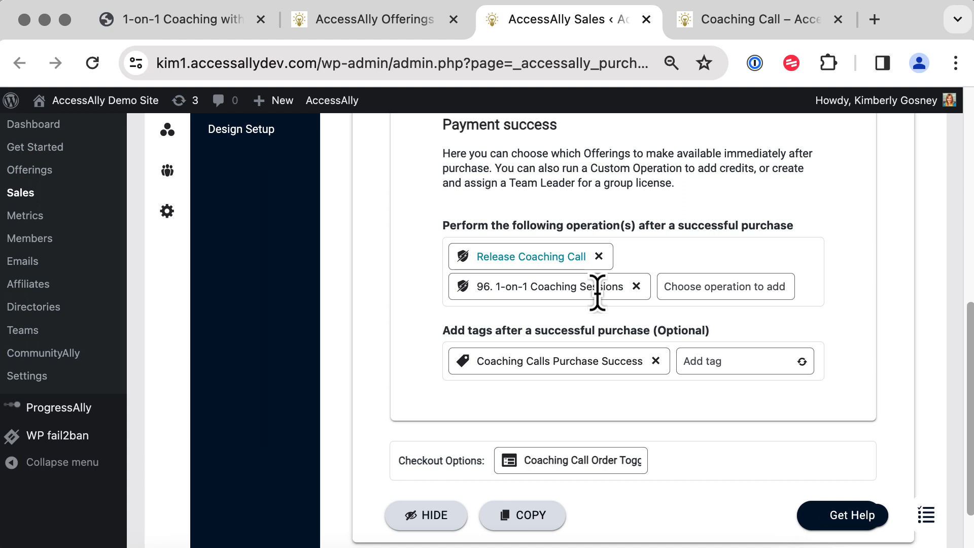
pyautogui.click(637, 287)
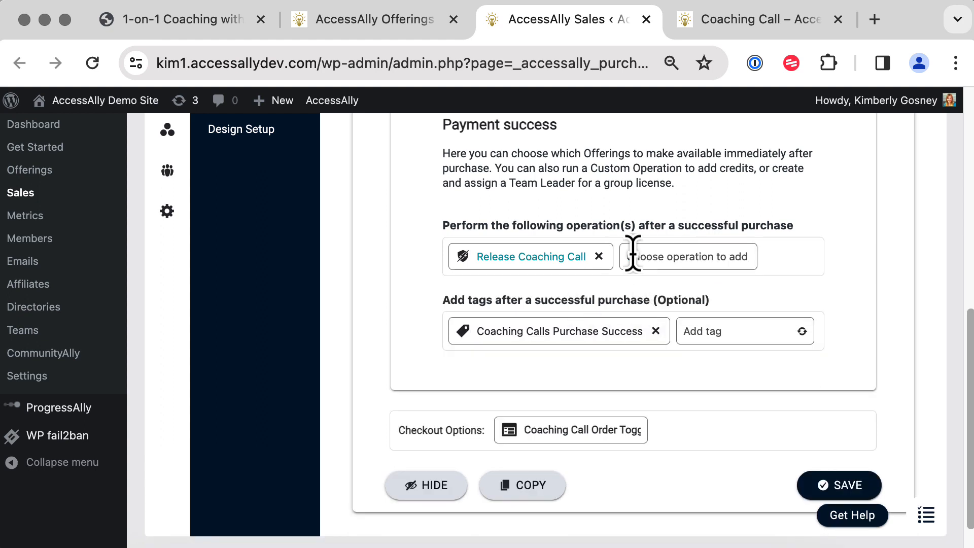
pyautogui.click(639, 258)
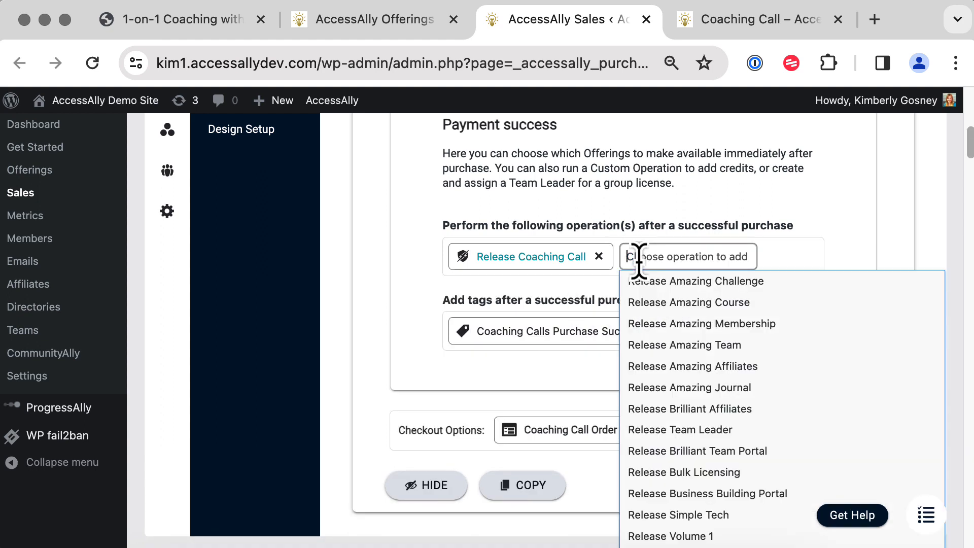
pyautogui.write('session')
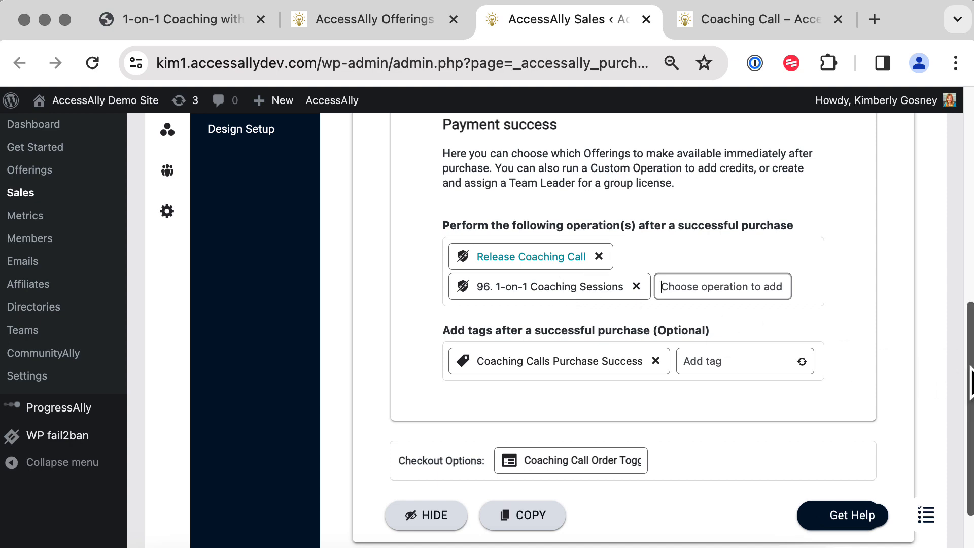
pyautogui.moveTo(968, 386); pyautogui.dragTo(948, 218)
pyautogui.scroll(2, 941, 206)
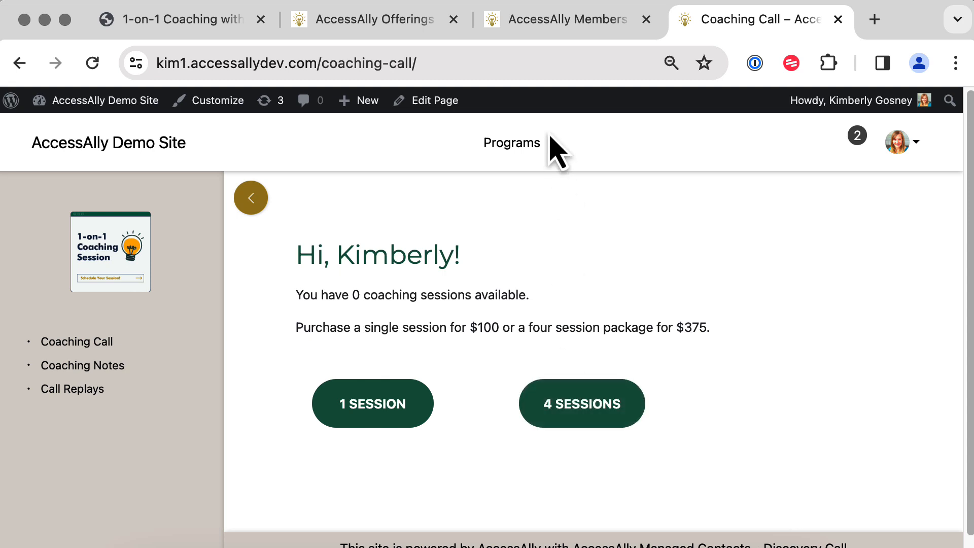
# Switch to the AccessAlly Members admin page.
pyautogui.click(546, 26)
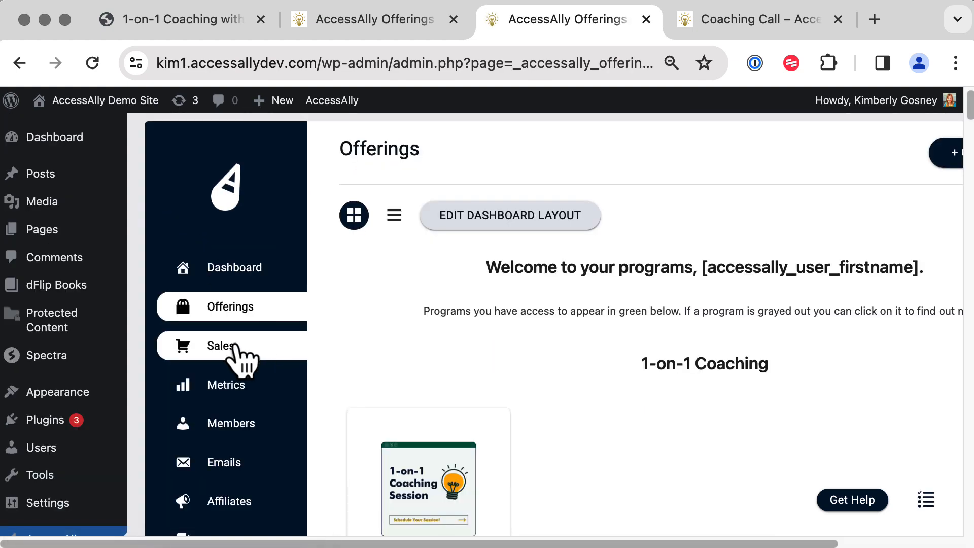
# Open Coaching Call Order Form (1) from the 1-on-1 Coaching offering and review its automation.
pyautogui.click(421, 513)
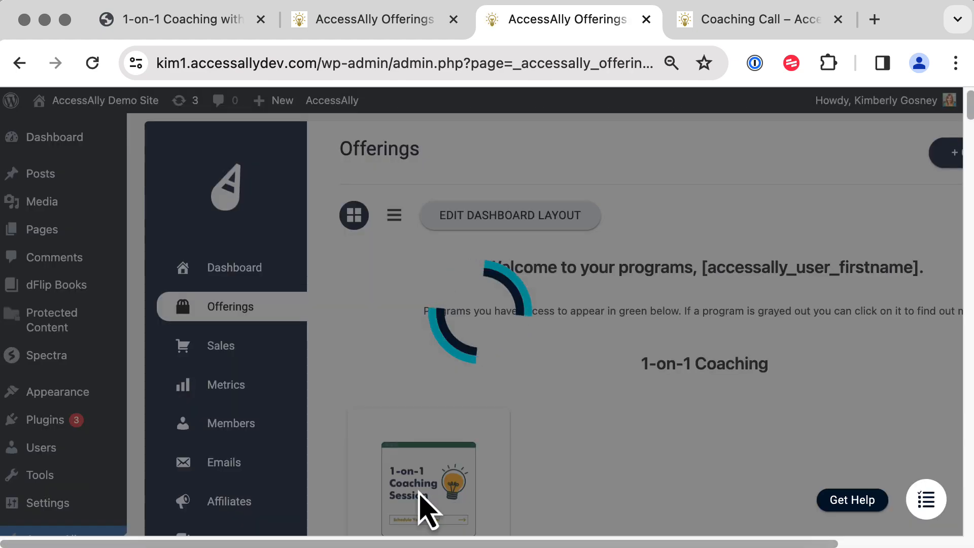
pyautogui.click(221, 284)
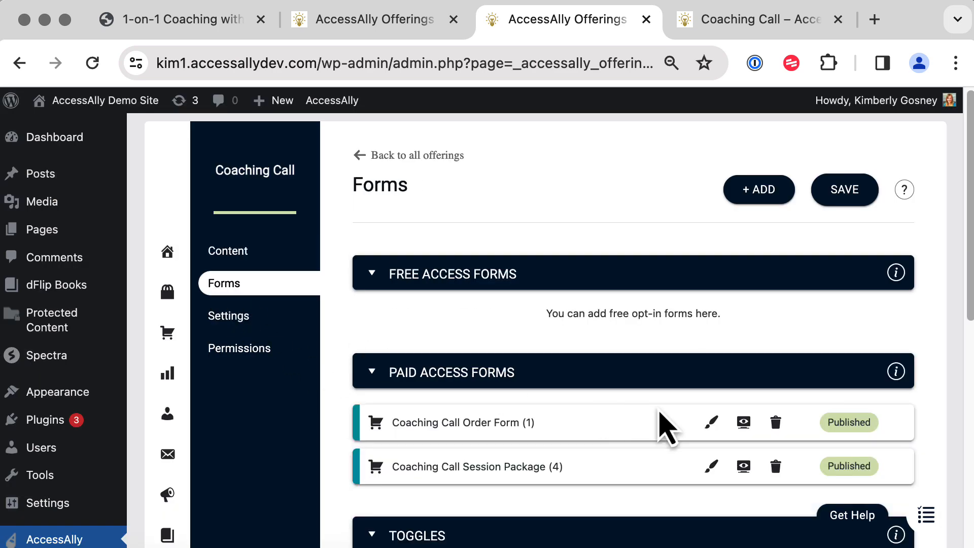
pyautogui.click(712, 423)
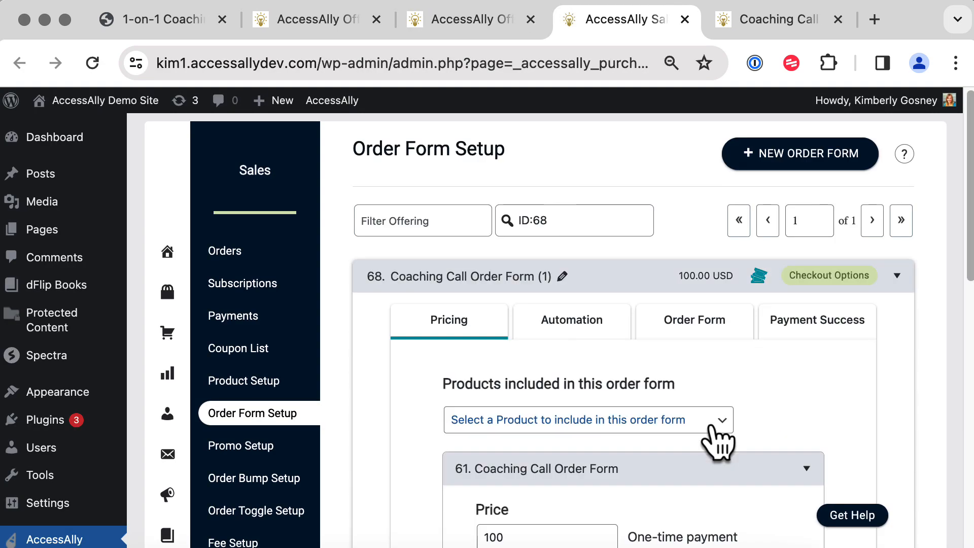
pyautogui.click(572, 330)
pyautogui.scroll(-3, 575, 324)
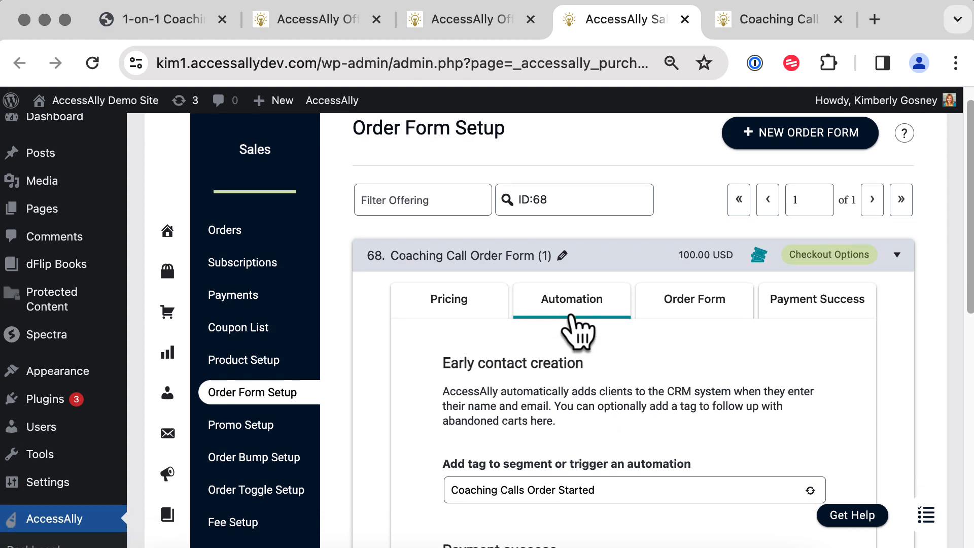
pyautogui.scroll(-5, 573, 312)
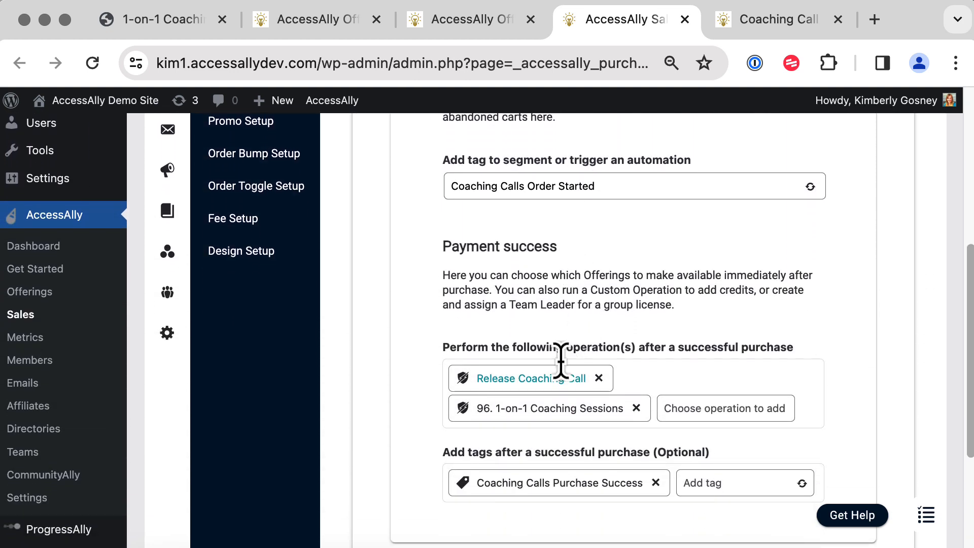
pyautogui.scroll(7, 845, 337)
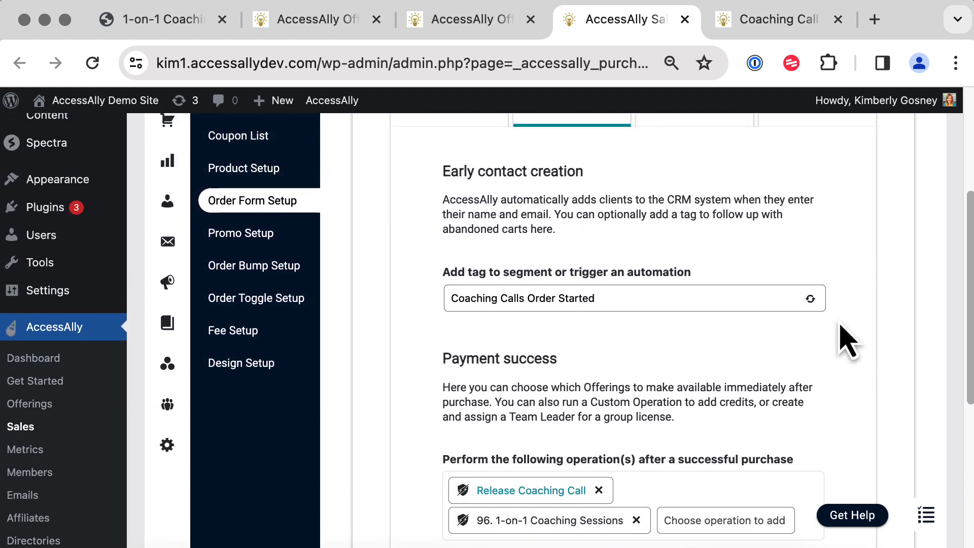
pyautogui.scroll(1, 842, 329)
# Check the 1-click confirmation prompt and 1 Session button text, then save the order form.
pyautogui.click(695, 289)
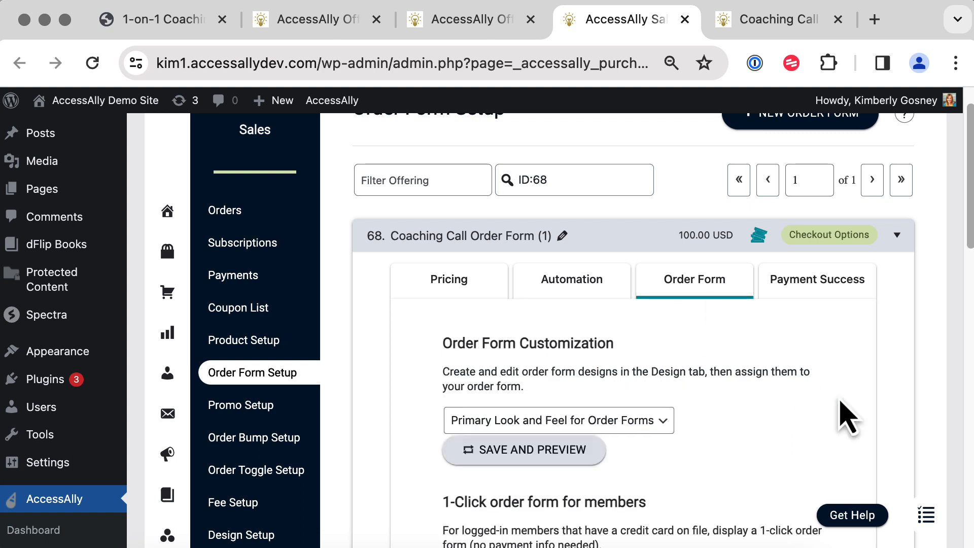
pyautogui.scroll(-2, 843, 409)
pyautogui.scroll(-5, 844, 413)
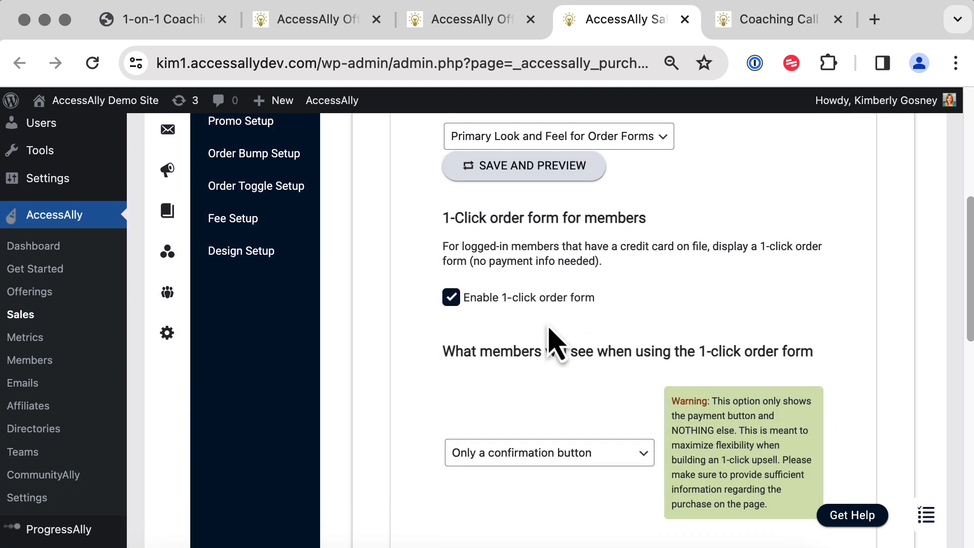
pyautogui.scroll(-3, 461, 307)
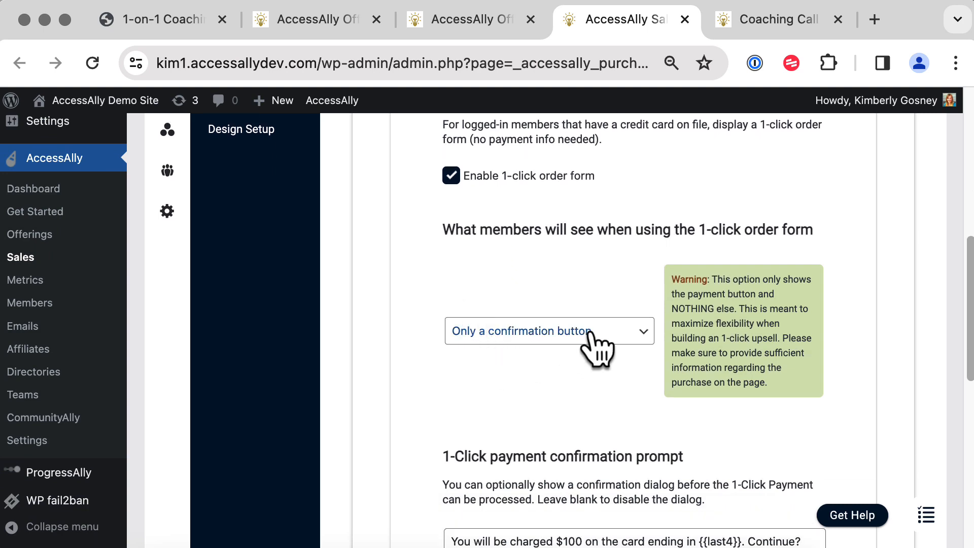
pyautogui.scroll(-7, 598, 351)
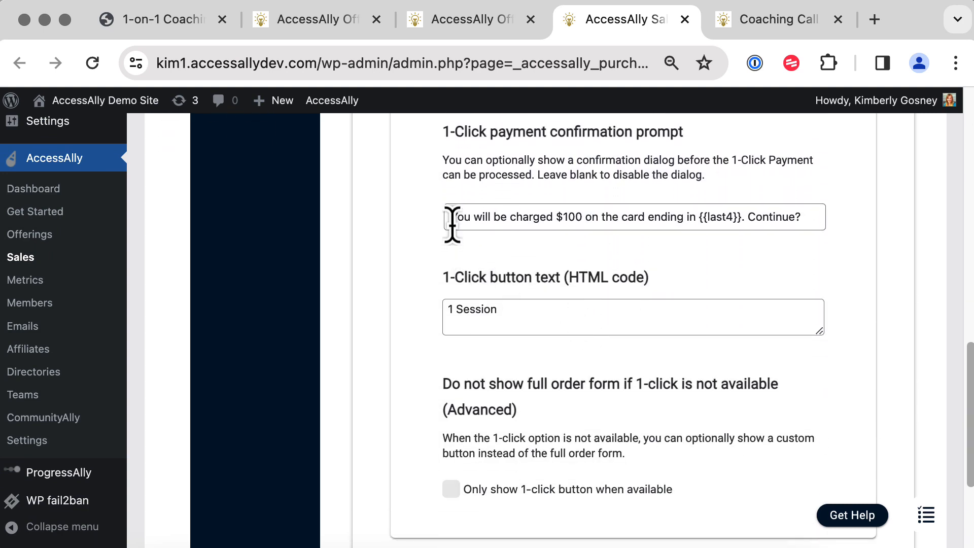
pyautogui.moveTo(452, 223); pyautogui.dragTo(807, 254)
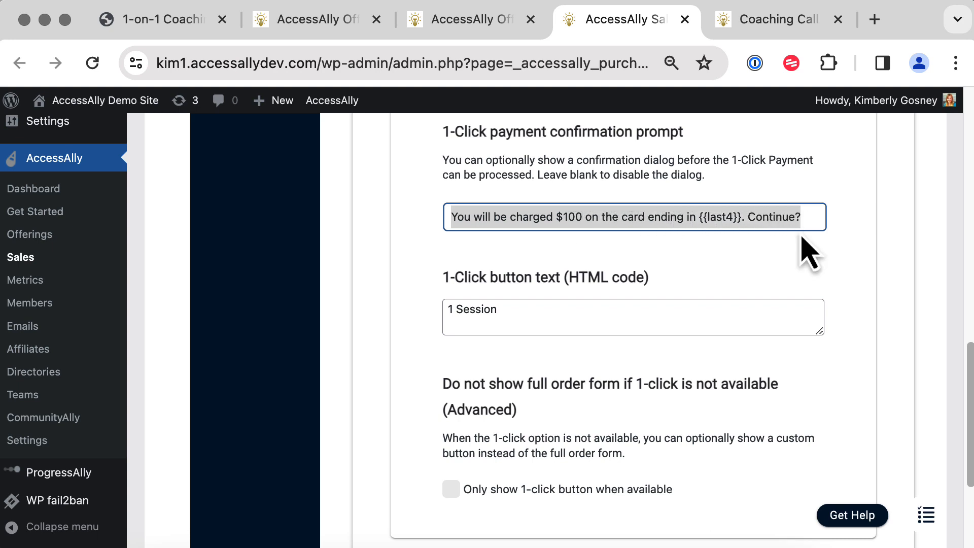
pyautogui.click(670, 294)
pyautogui.moveTo(517, 311); pyautogui.dragTo(439, 335)
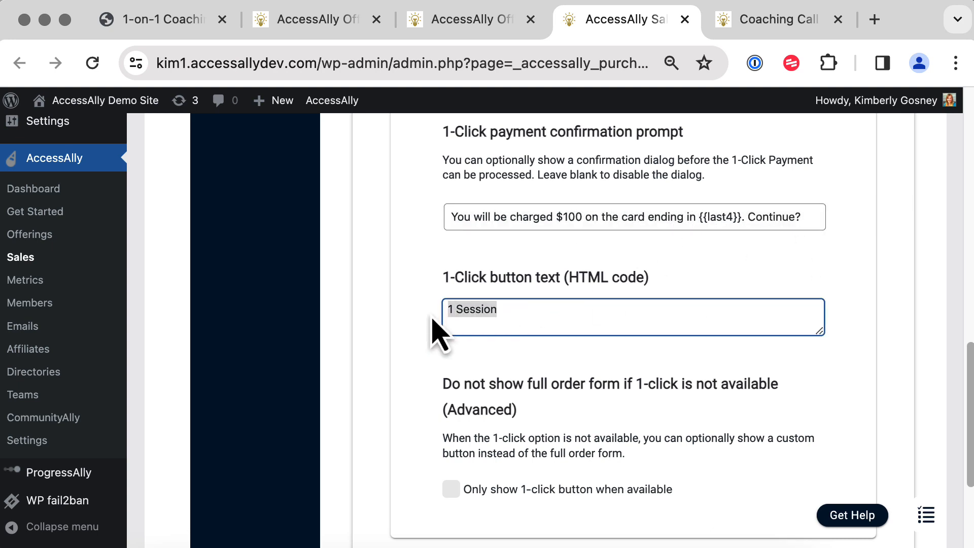
pyautogui.click(398, 370)
pyautogui.scroll(-4, 397, 370)
pyautogui.click(847, 451)
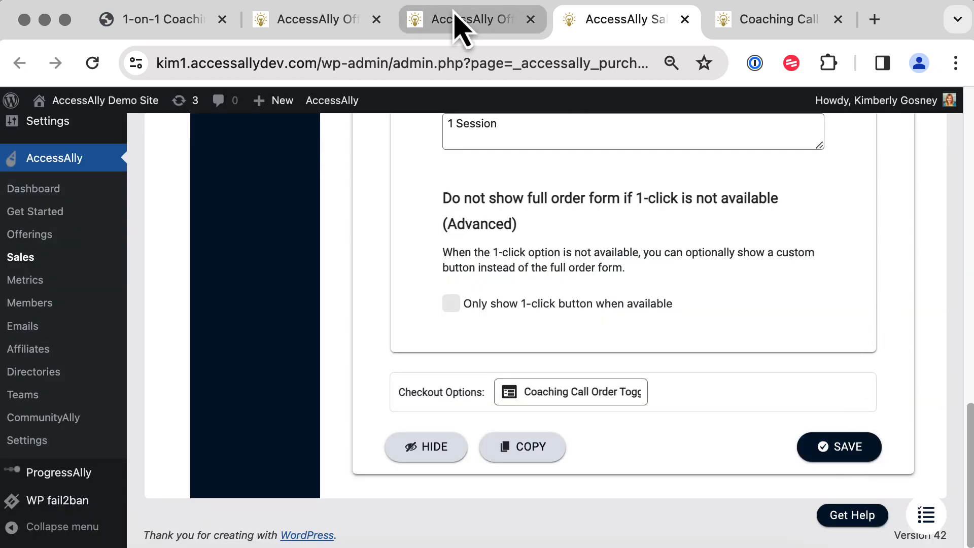
pyautogui.click(469, 20)
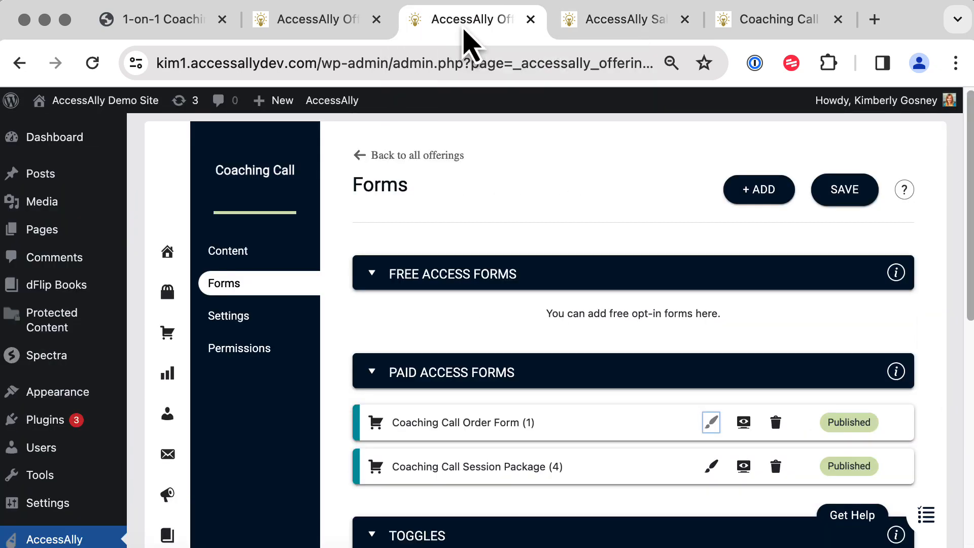
# Open Coaching Call Session Package (4) and check its 375 price.
pyautogui.click(712, 465)
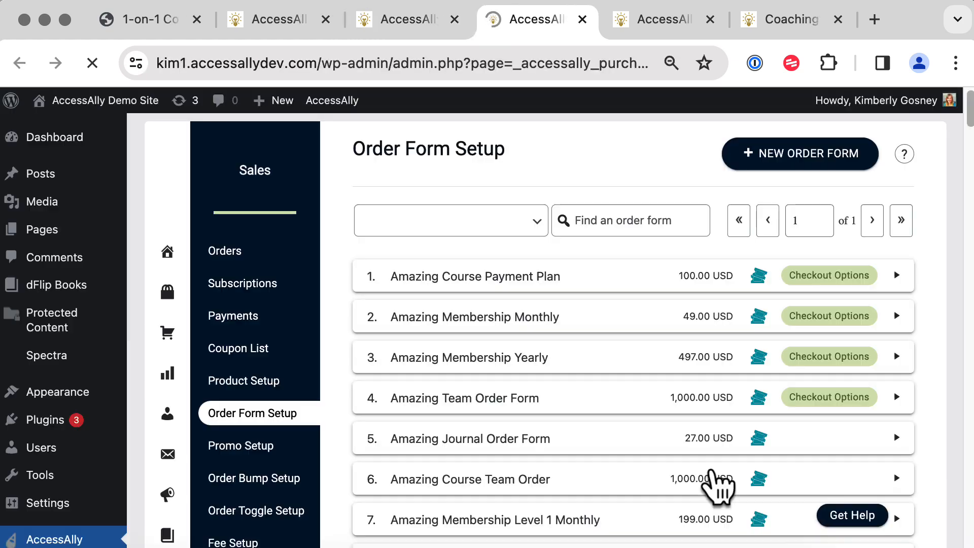
pyautogui.scroll(-3, 483, 374)
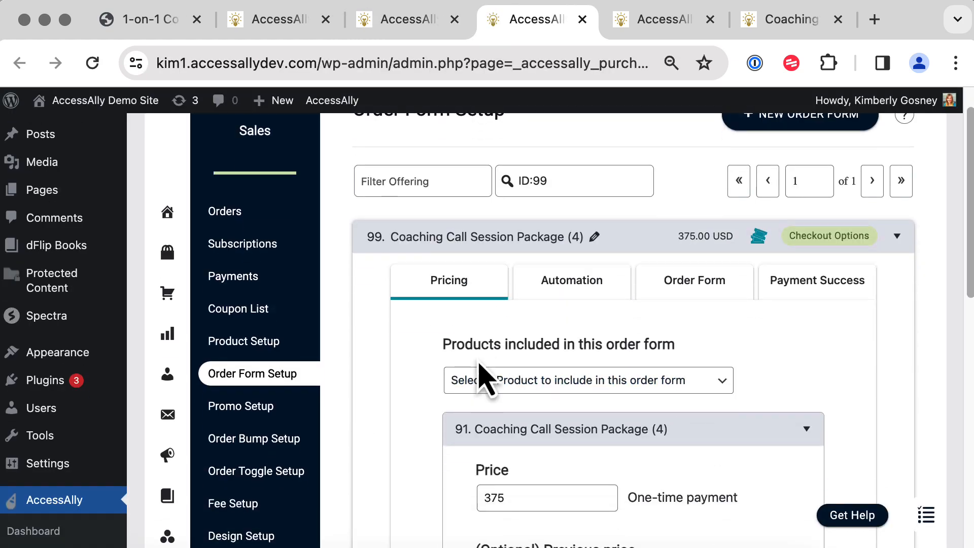
pyautogui.doubleClick(488, 375)
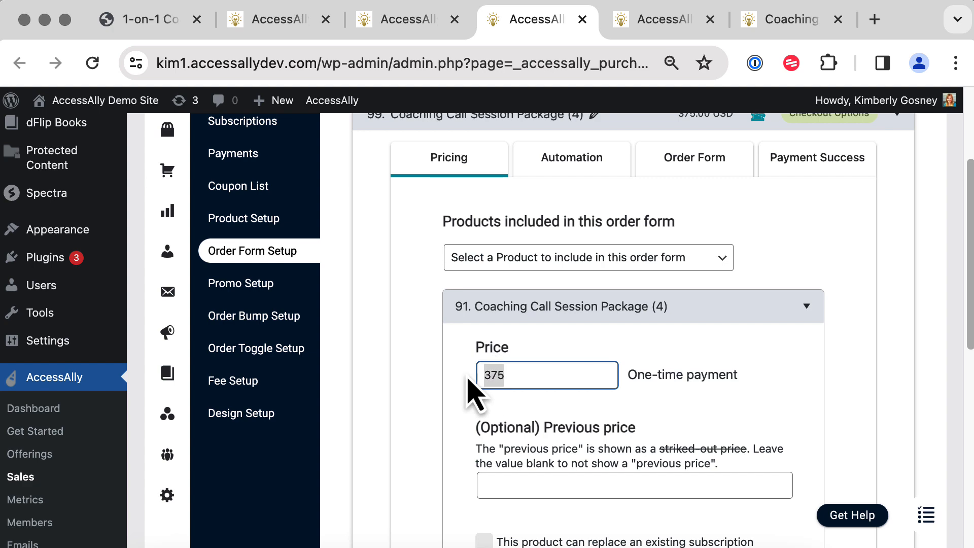
# Replace its payment-success 1-on-1 Coaching Sessions (4) chip with operation 97. 1-on-1 Coaching Sessions (4).
pyautogui.click(587, 184)
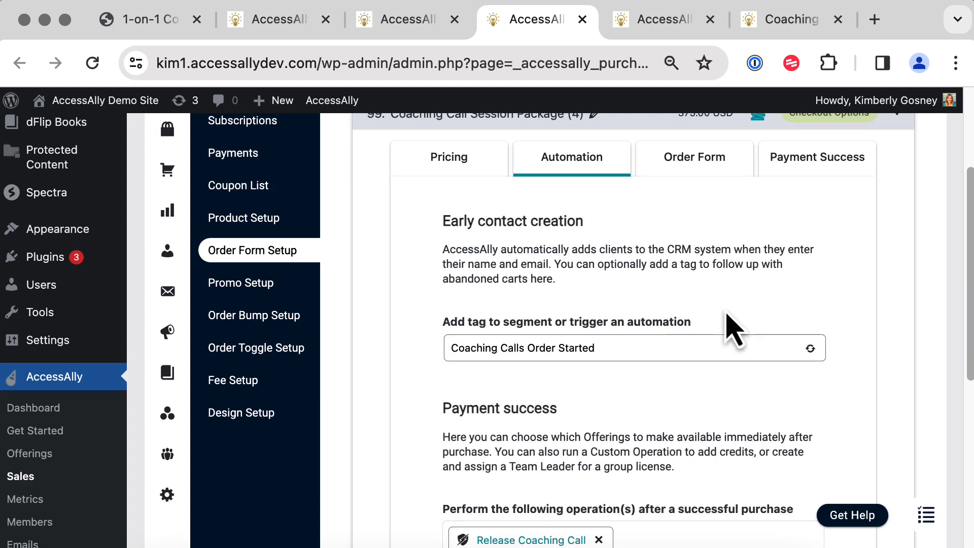
pyautogui.scroll(-5, 725, 314)
pyautogui.click(653, 328)
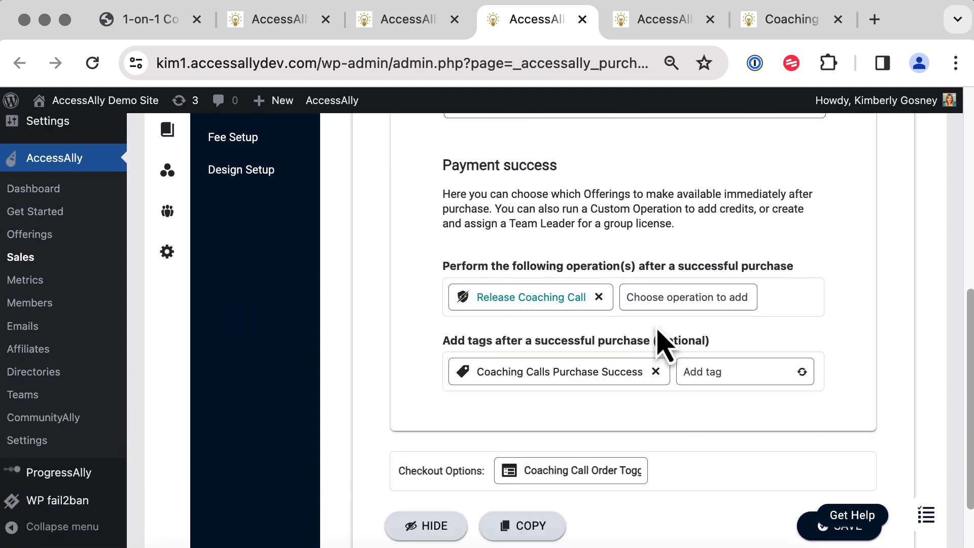
pyautogui.click(692, 297)
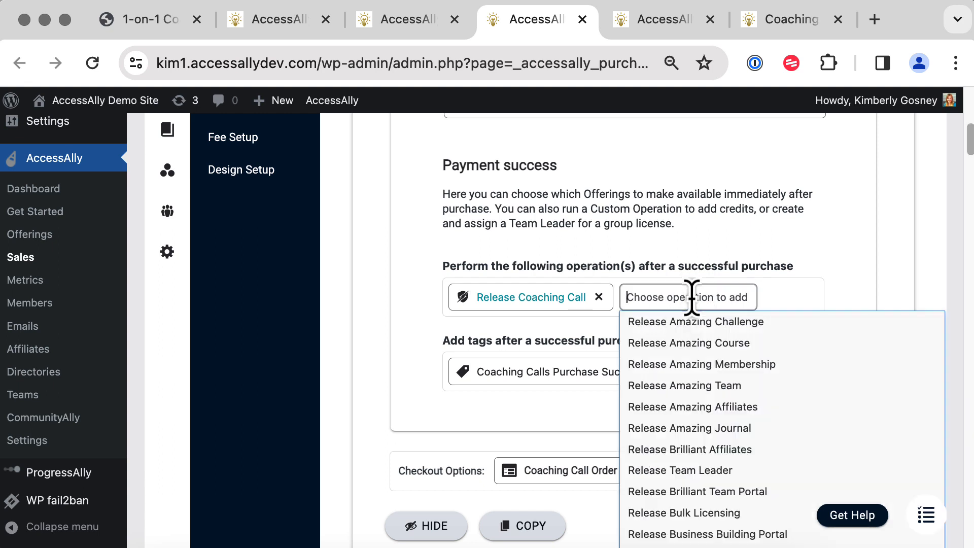
pyautogui.write('session')
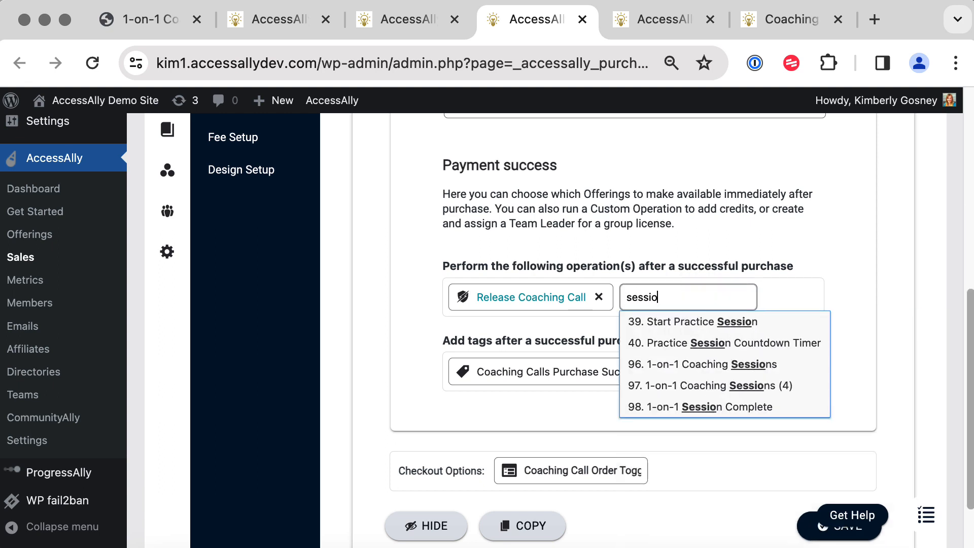
pyautogui.click(730, 398)
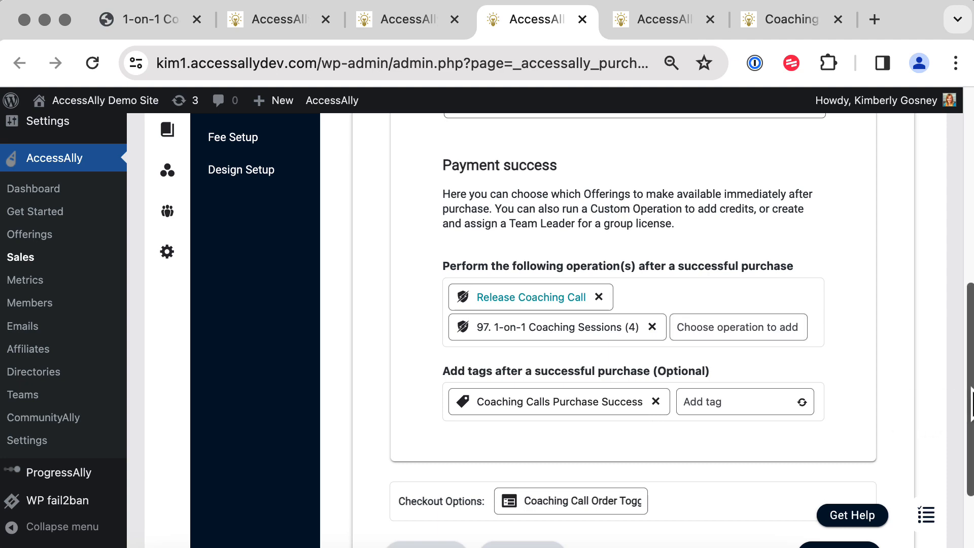
pyautogui.moveTo(970, 395); pyautogui.dragTo(957, 224)
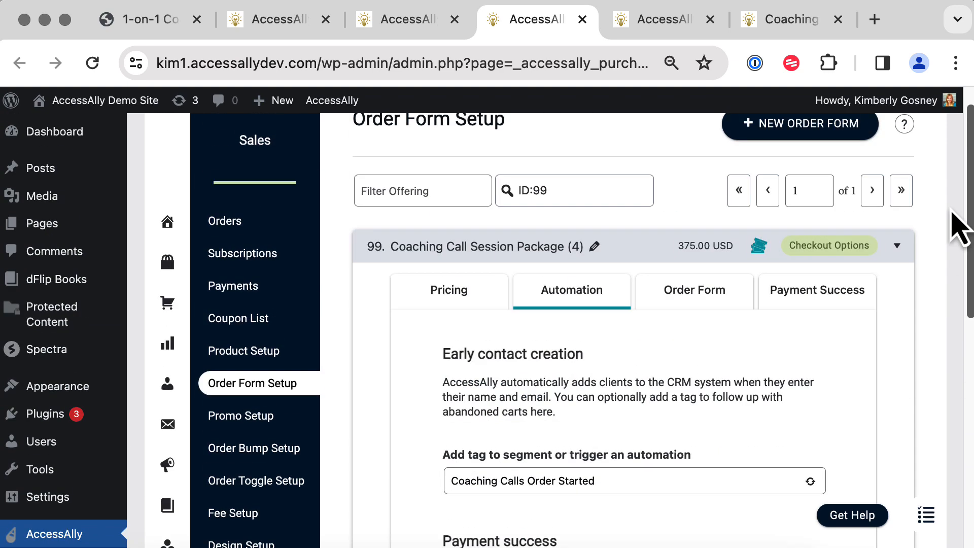
# Review the package's $375 one-click confirmation prompt and 4 Sessions button text.
pyautogui.click(697, 299)
pyautogui.scroll(-5, 684, 385)
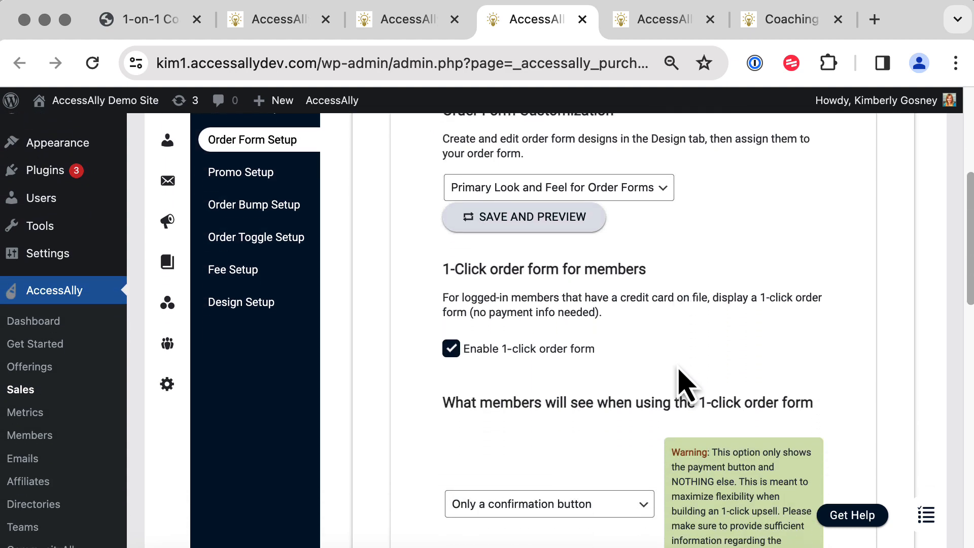
pyautogui.scroll(-7, 493, 353)
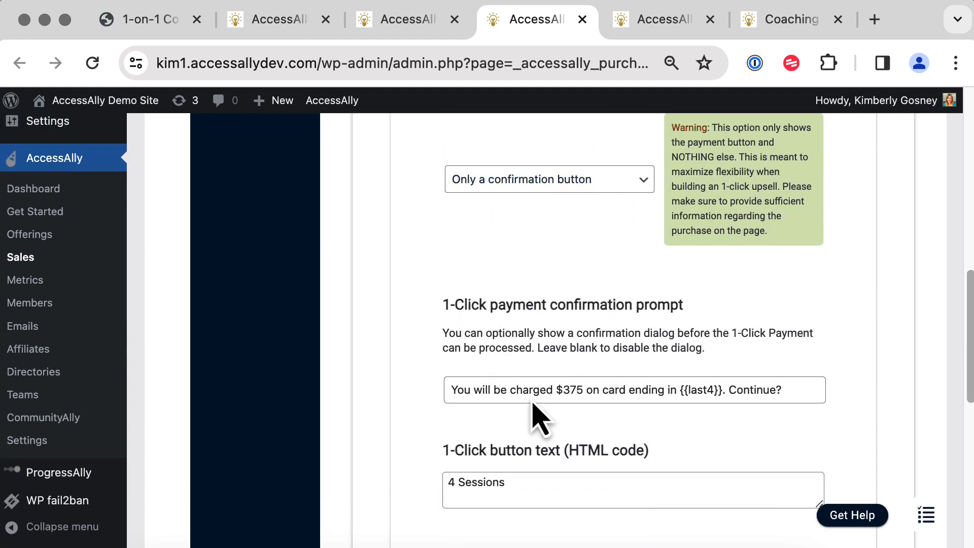
pyautogui.moveTo(447, 391); pyautogui.dragTo(789, 396)
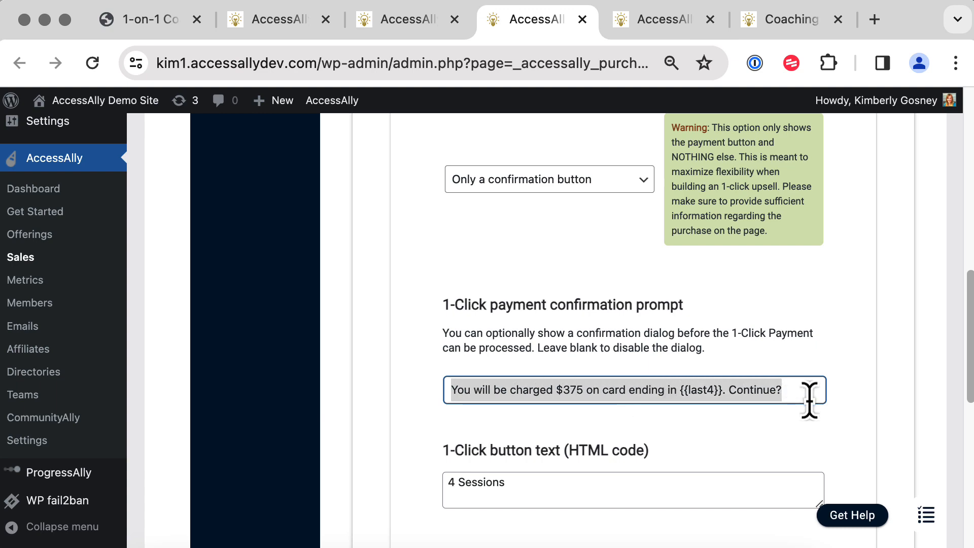
pyautogui.click(560, 479)
pyautogui.click(702, 452)
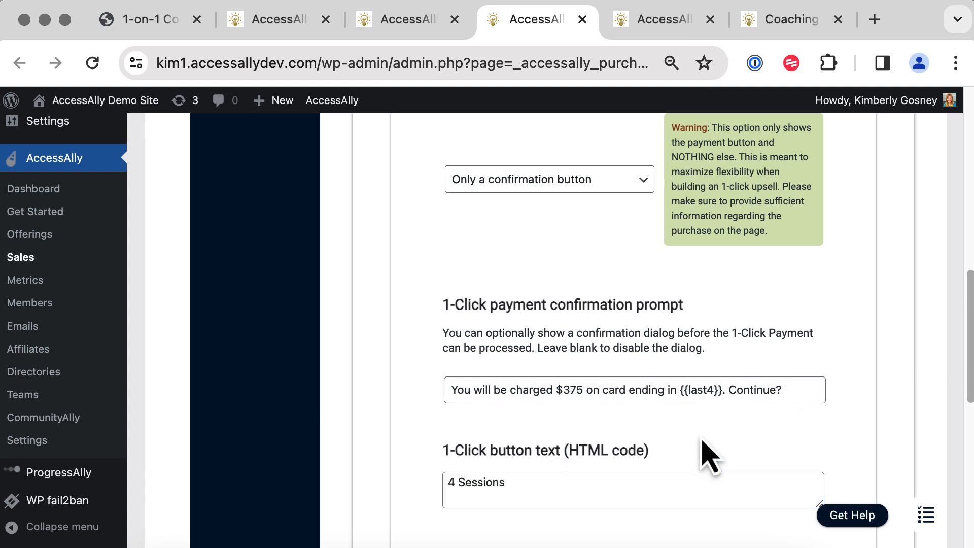
pyautogui.moveTo(967, 370); pyautogui.dragTo(935, 206)
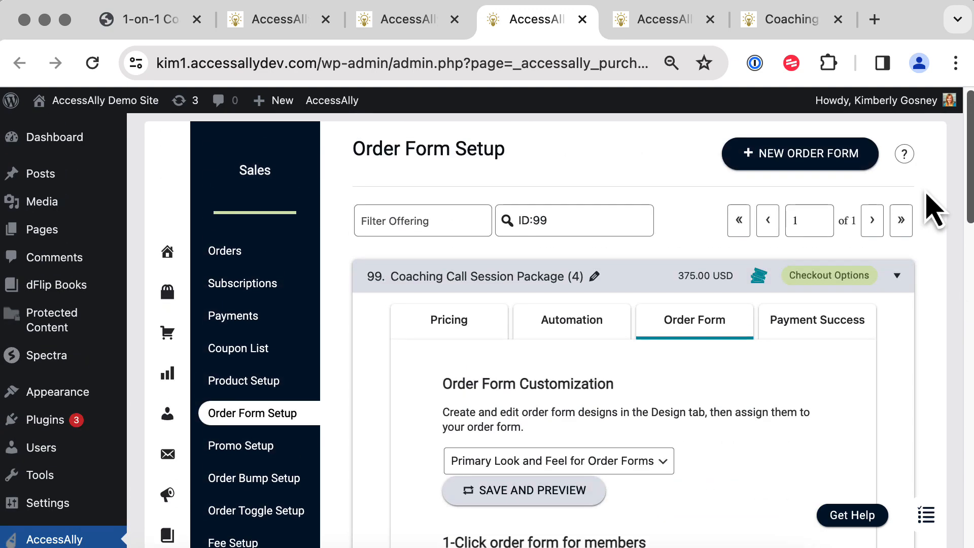
# Show the package's payment success settings, then switch to the other order form tab.
pyautogui.click(818, 349)
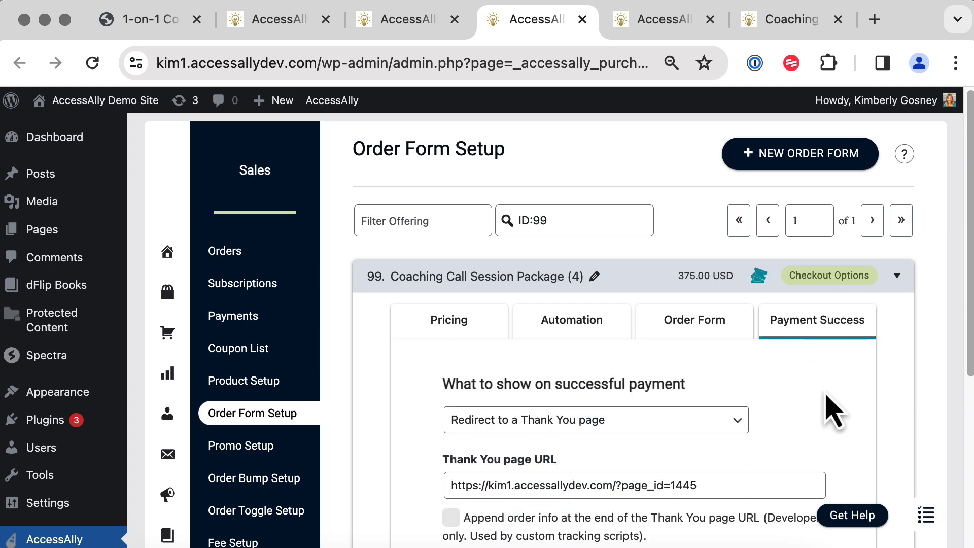
pyautogui.scroll(-5, 834, 411)
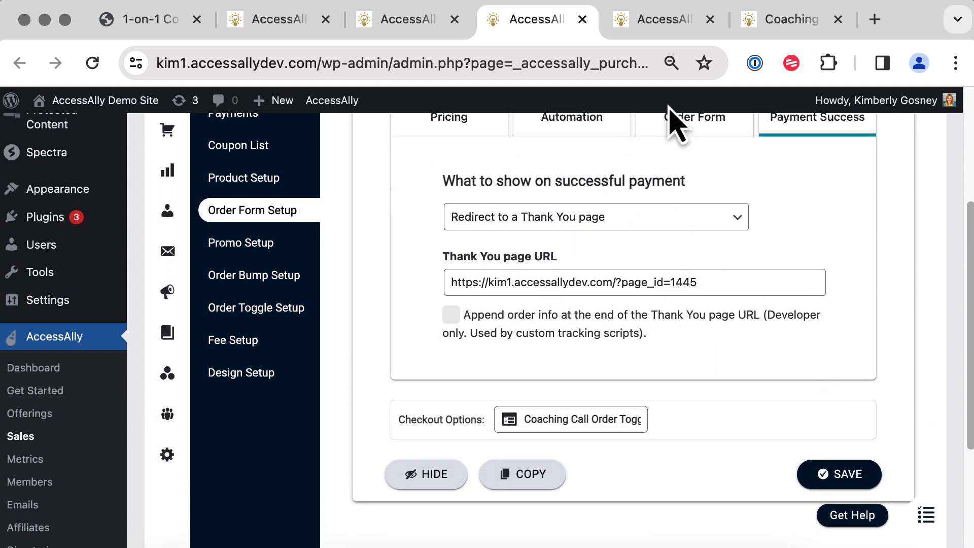
pyautogui.click(655, 22)
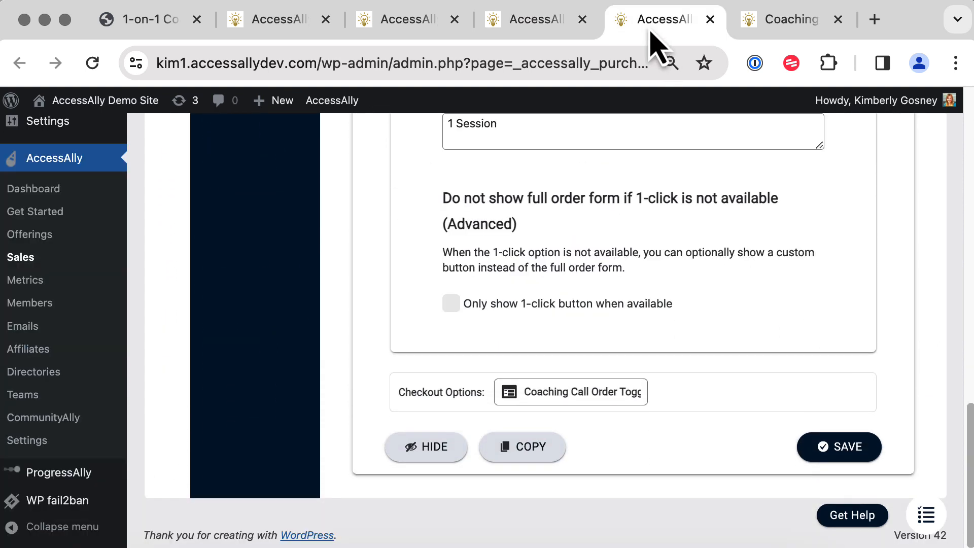
# Load the coaching-call page and copy its web address.
pyautogui.click(325, 63)
pyautogui.write('coac')
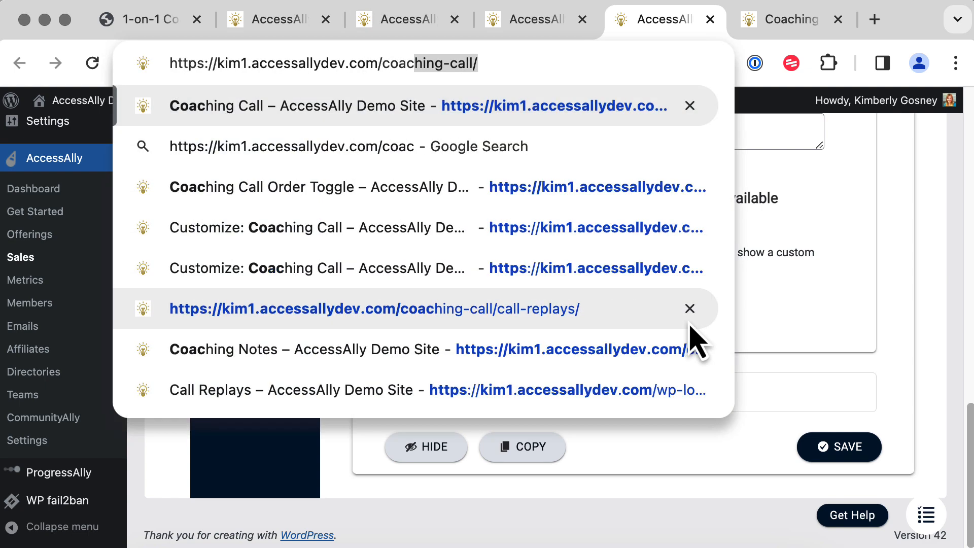
pyautogui.press('Return')
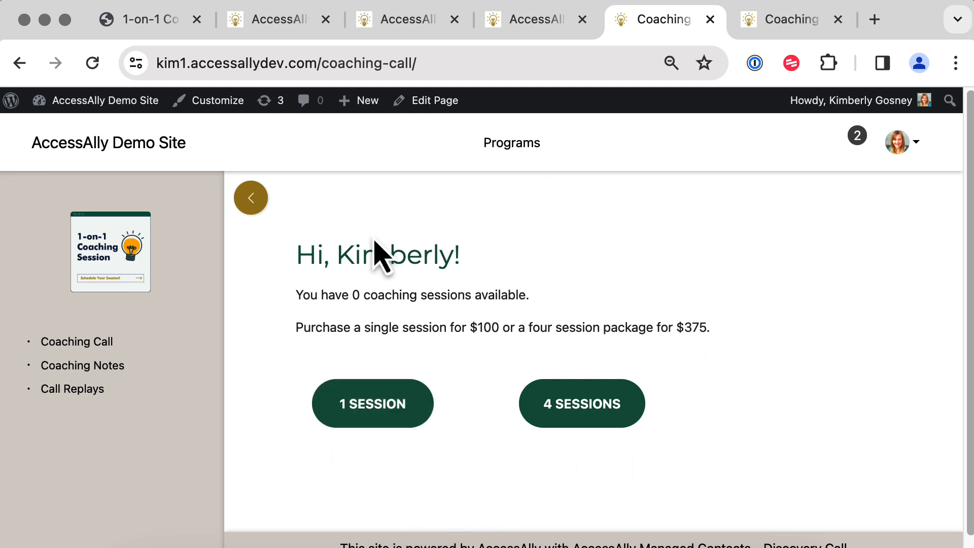
pyautogui.click(482, 56)
pyautogui.press('super+c')
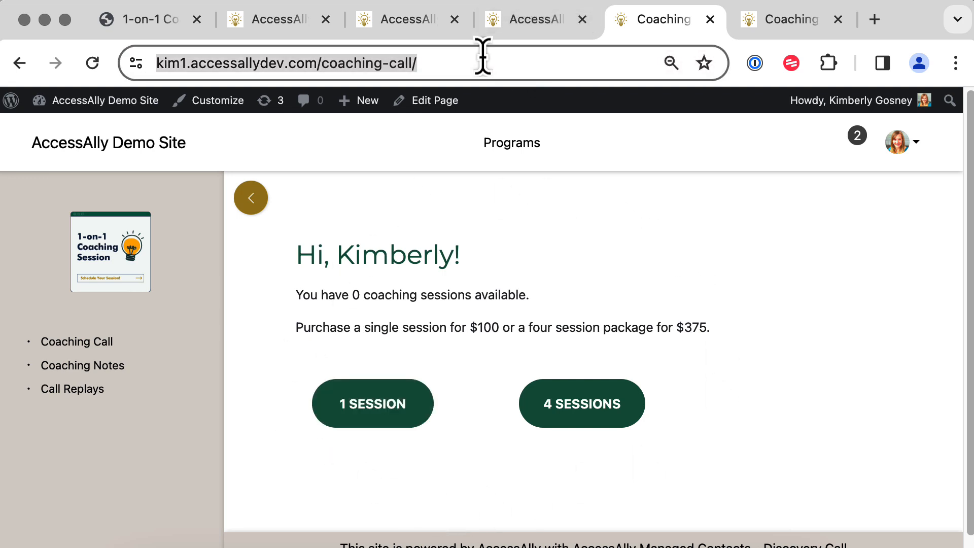
# Set that address as Session Package (4)'s Thank You page URL and save.
pyautogui.click(546, 26)
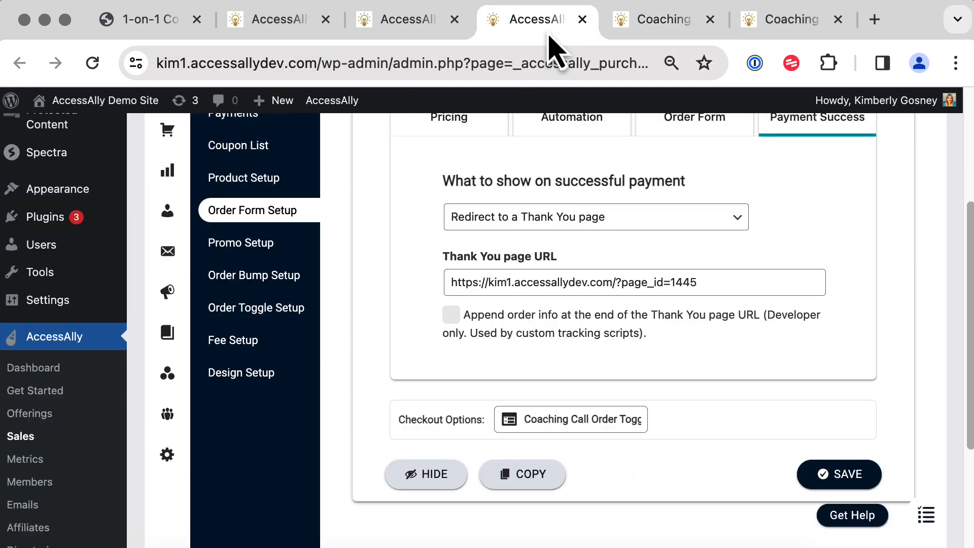
pyautogui.tripleClick(614, 282)
pyautogui.press('super+v')
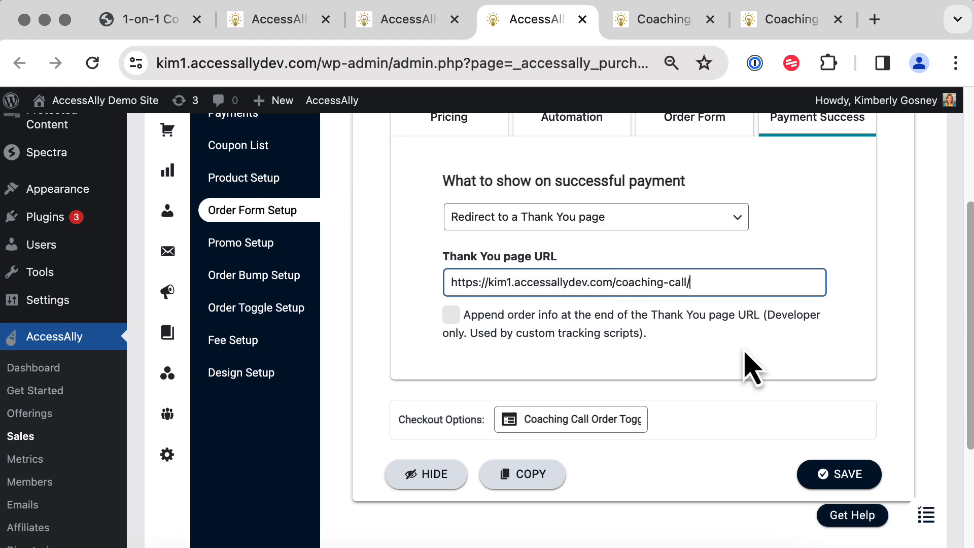
pyautogui.click(832, 478)
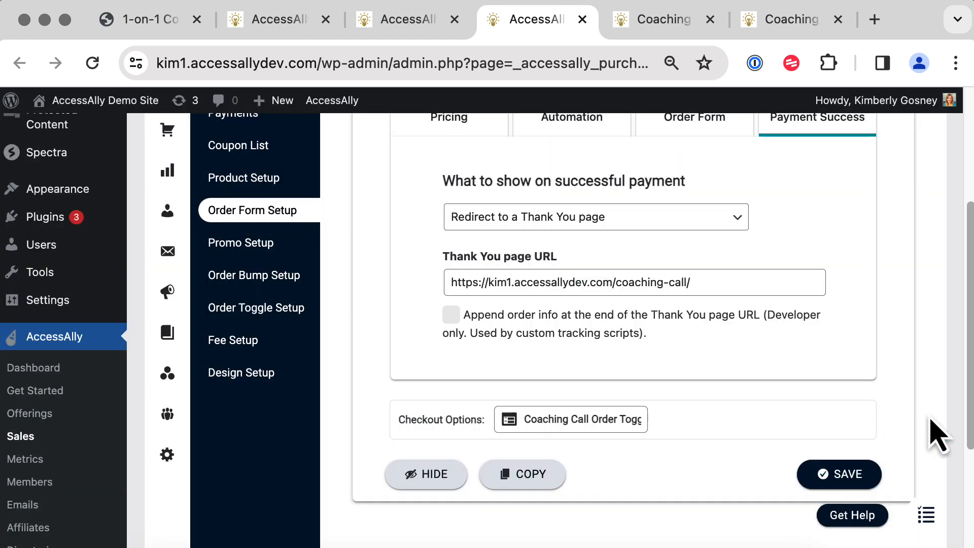
pyautogui.scroll(4, 957, 406)
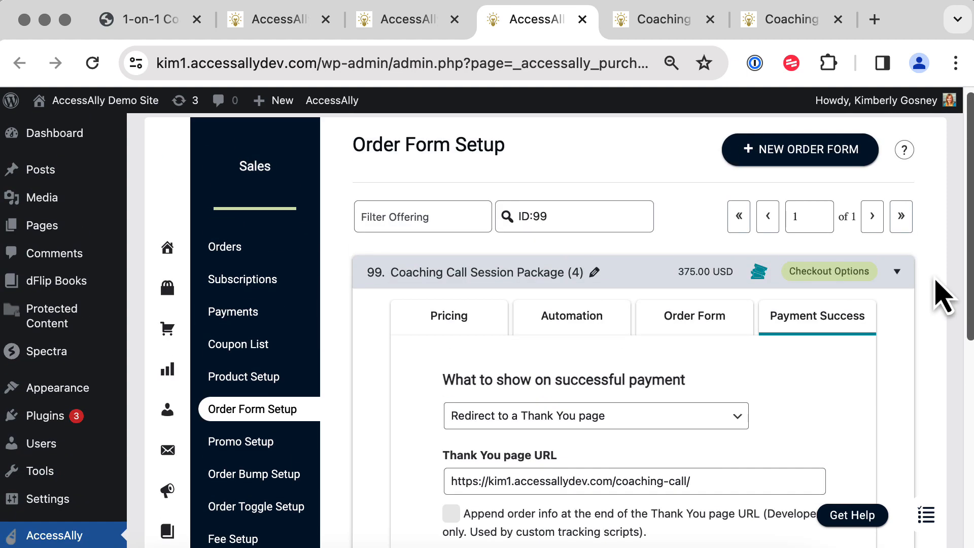
# Clear the ID:99 filter and open Coaching Call Order Form (1)'s payment success settings.
pyautogui.tripleClick(601, 216)
pyautogui.press('BackSpace')
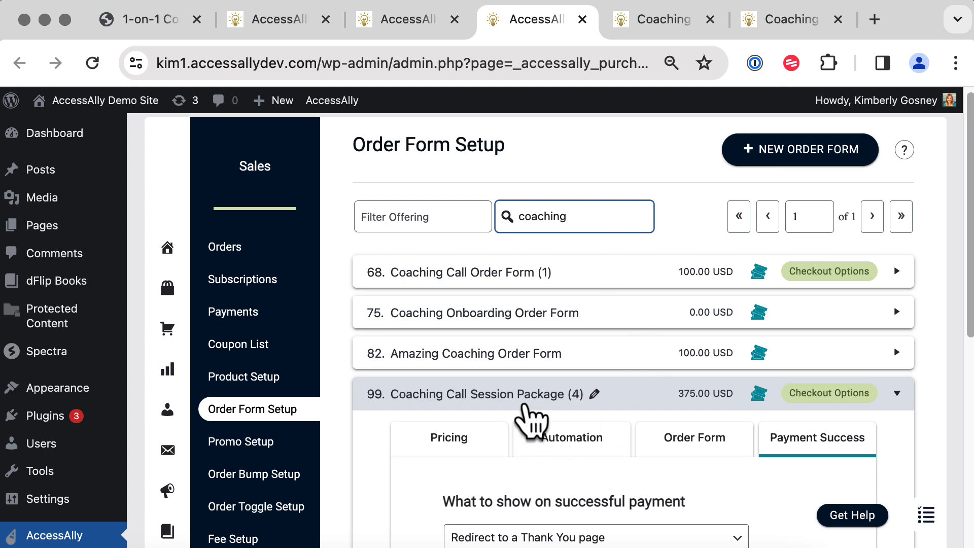
pyautogui.click(528, 394)
pyautogui.click(555, 279)
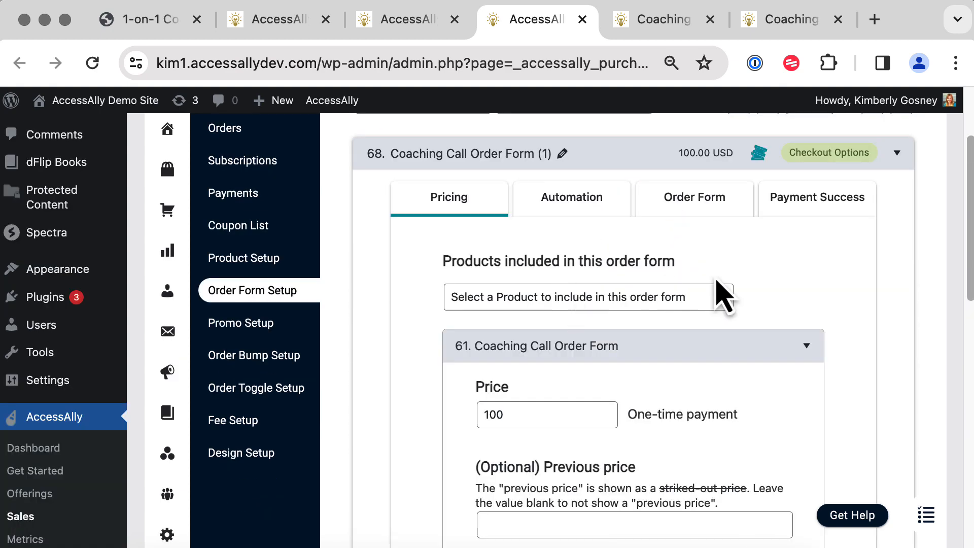
pyautogui.click(803, 207)
# Paste the coaching-call address as Order Form (1)'s Thank You page URL and save.
pyautogui.scroll(-2, 812, 226)
pyautogui.scroll(-2, 812, 225)
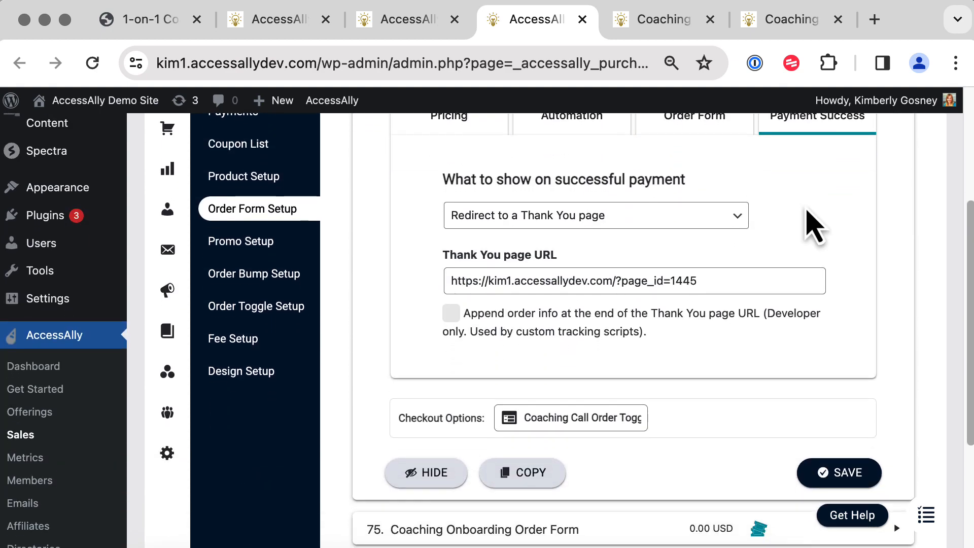
pyautogui.tripleClick(735, 283)
pyautogui.write('https://kim1.accessallydev.com/coaching-call/')
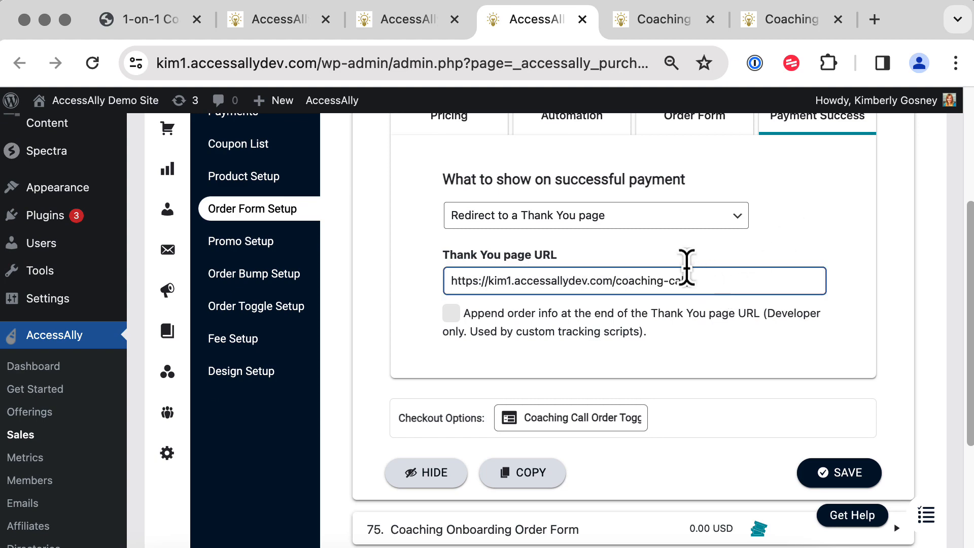
pyautogui.click(832, 469)
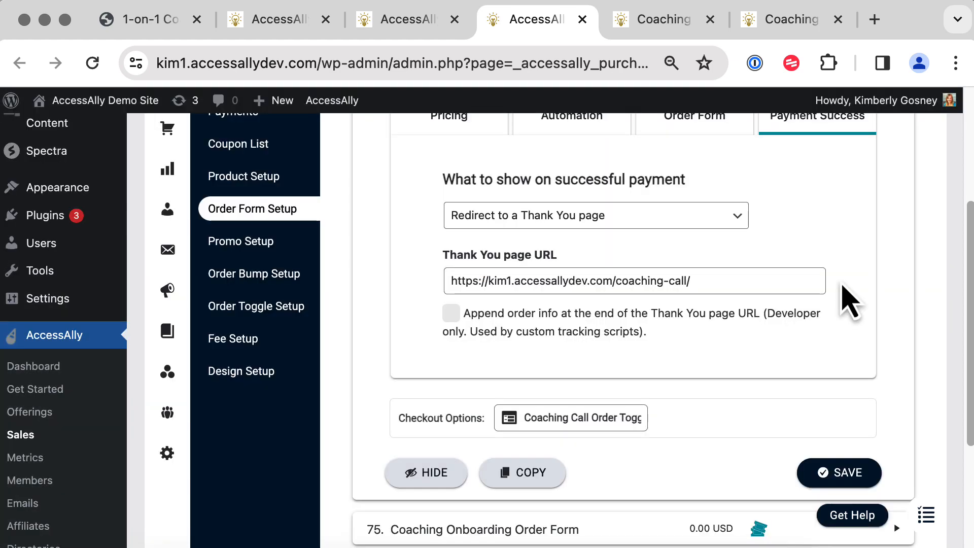
pyautogui.scroll(5, 847, 298)
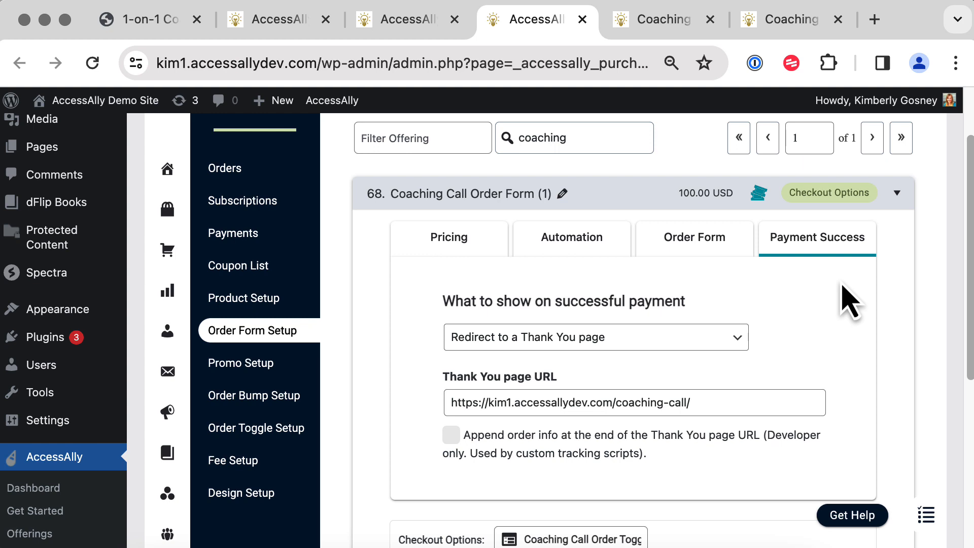
pyautogui.scroll(-2, 143, 414)
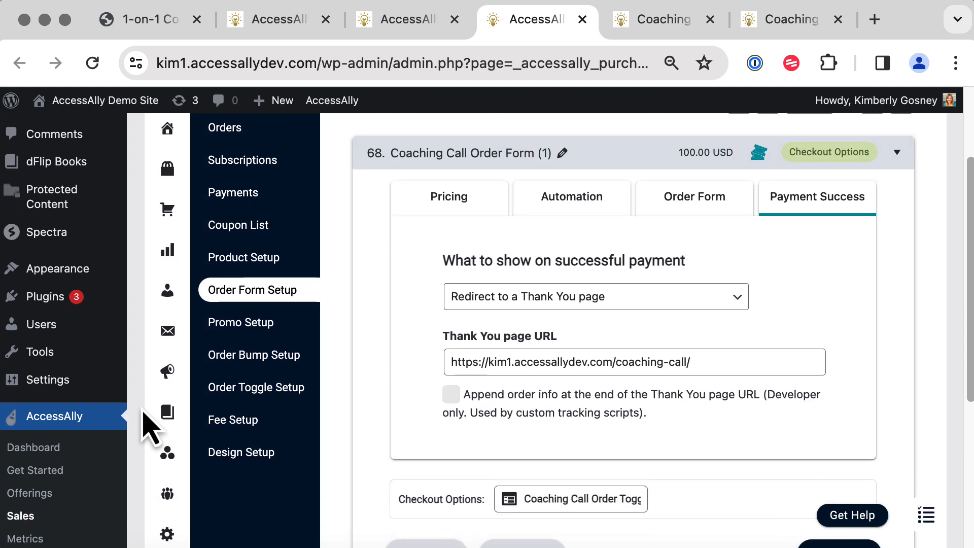
pyautogui.scroll(-5, 146, 419)
# Bring up ProgressAlly's private notes.
pyautogui.moveTo(76, 482)
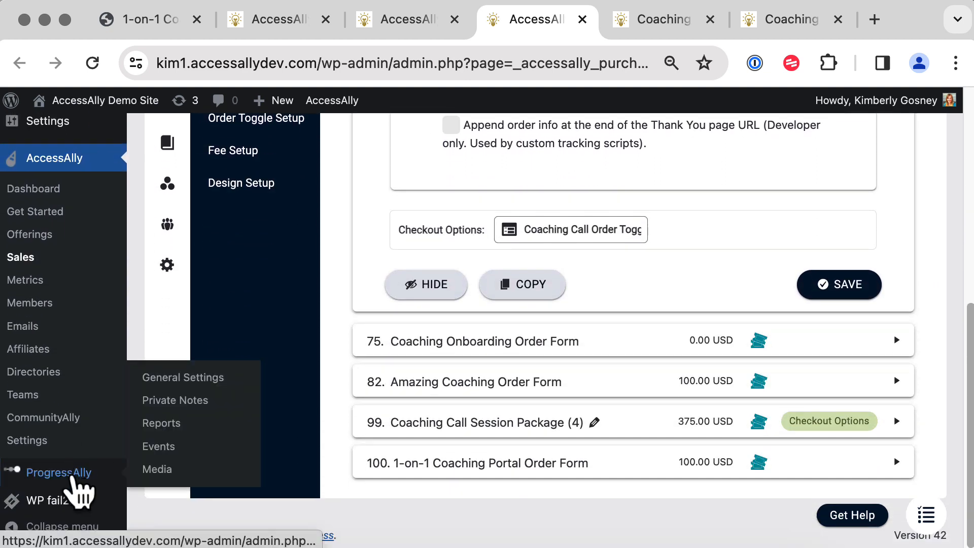
pyautogui.click(213, 402)
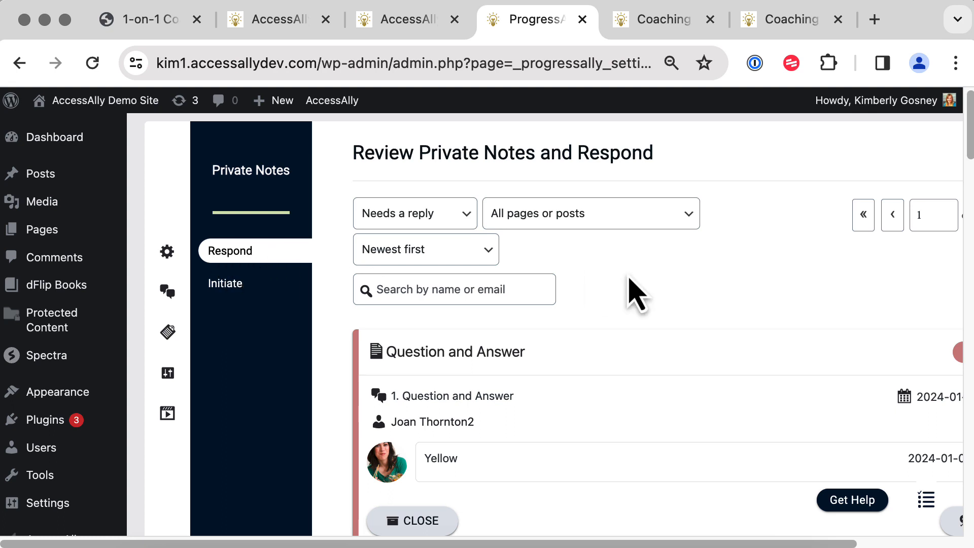
pyautogui.scroll(-3, 634, 292)
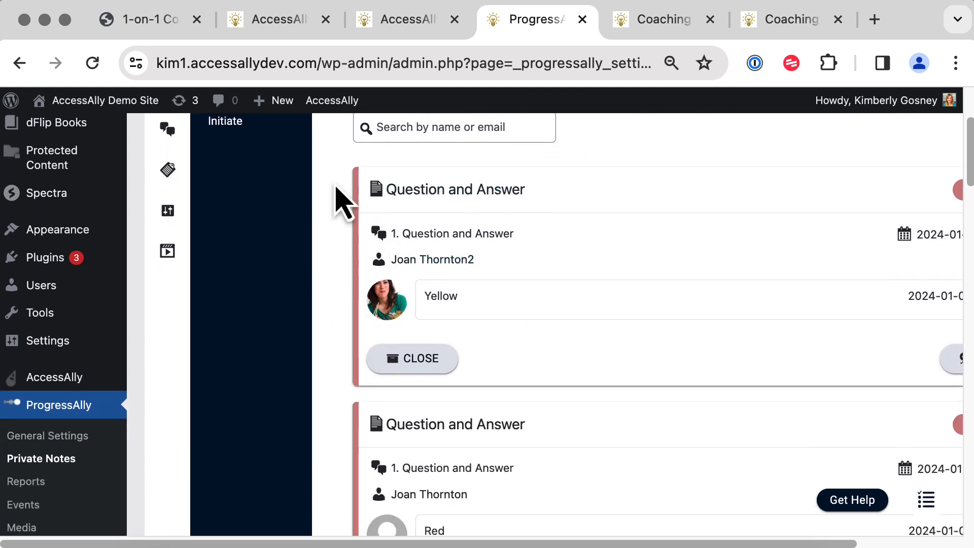
pyautogui.scroll(3, 667, 247)
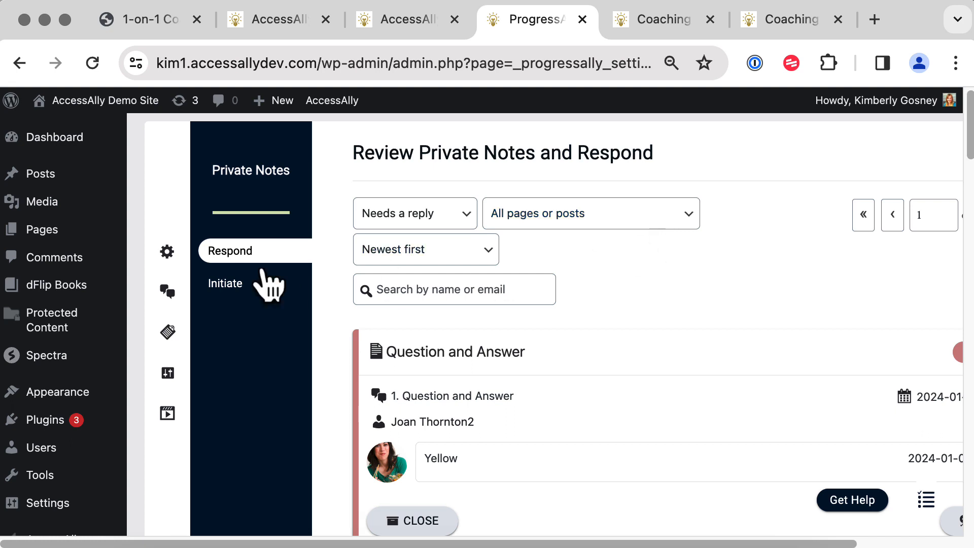
# Start a new note for the Call Replays page and search the members for the student by name.
pyautogui.click(230, 293)
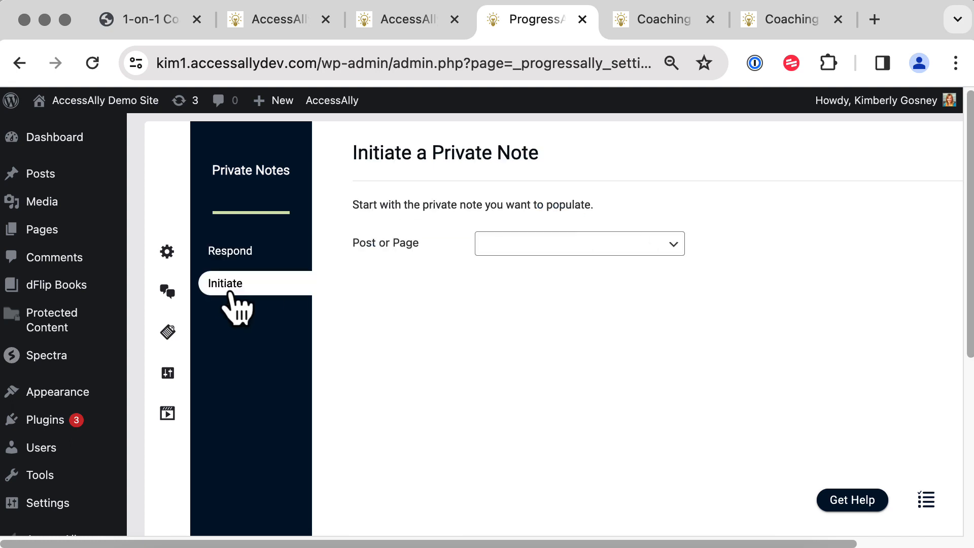
pyautogui.click(527, 249)
pyautogui.click(552, 454)
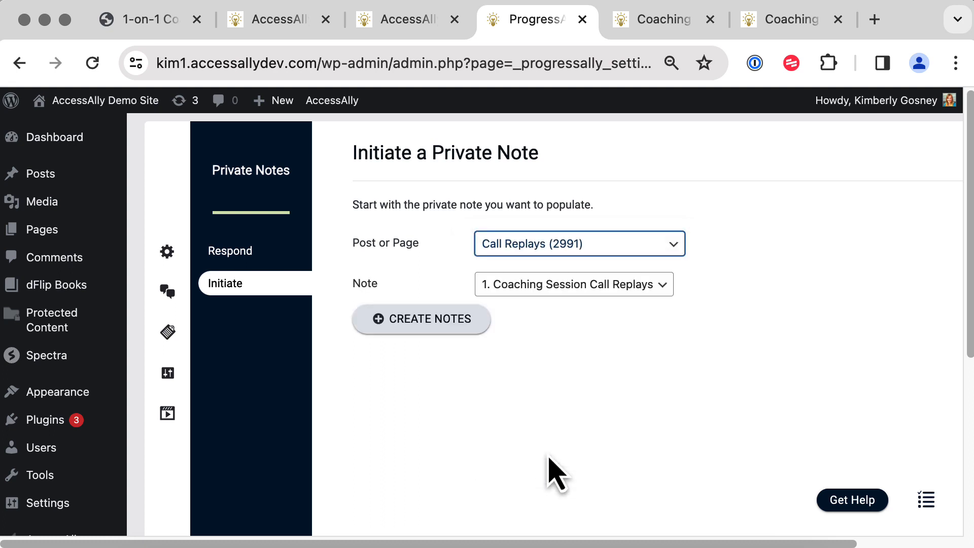
pyautogui.click(437, 318)
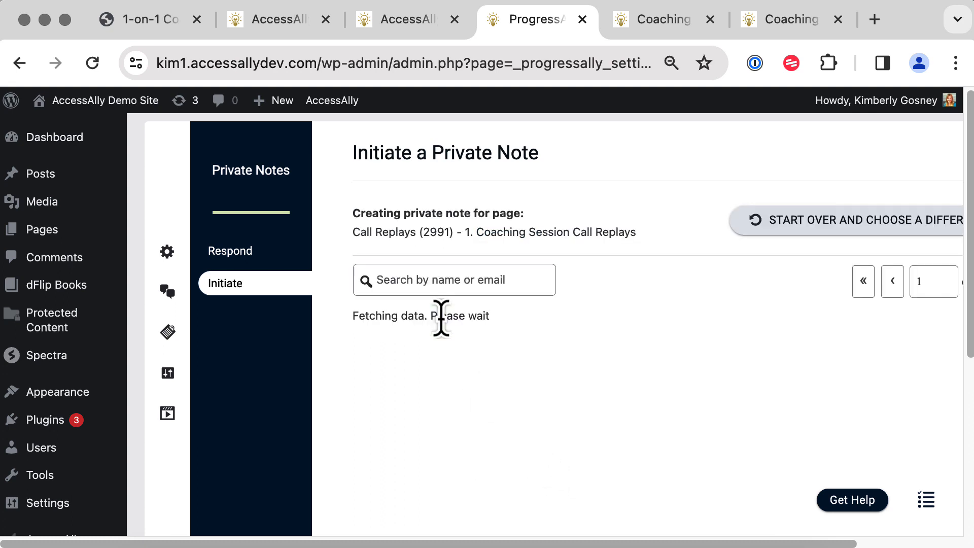
pyautogui.click(463, 279)
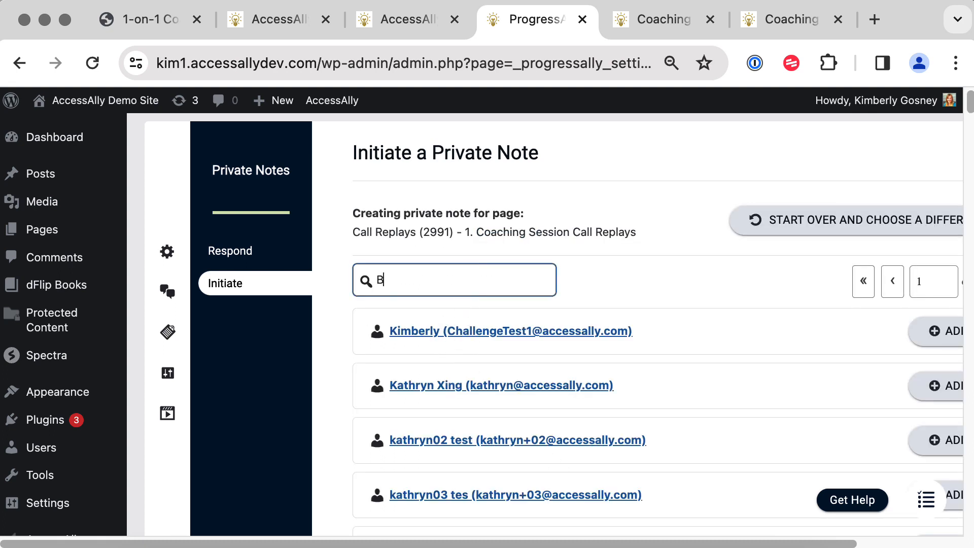
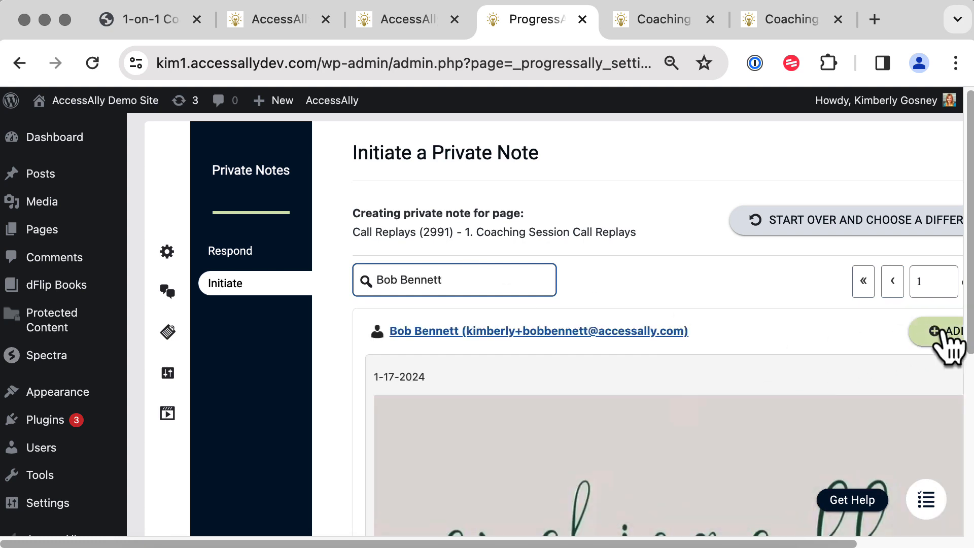
# Add a new entry above 1-17-2024 in the member's note: 'Click here to watch your call replay.'.
pyautogui.click(944, 333)
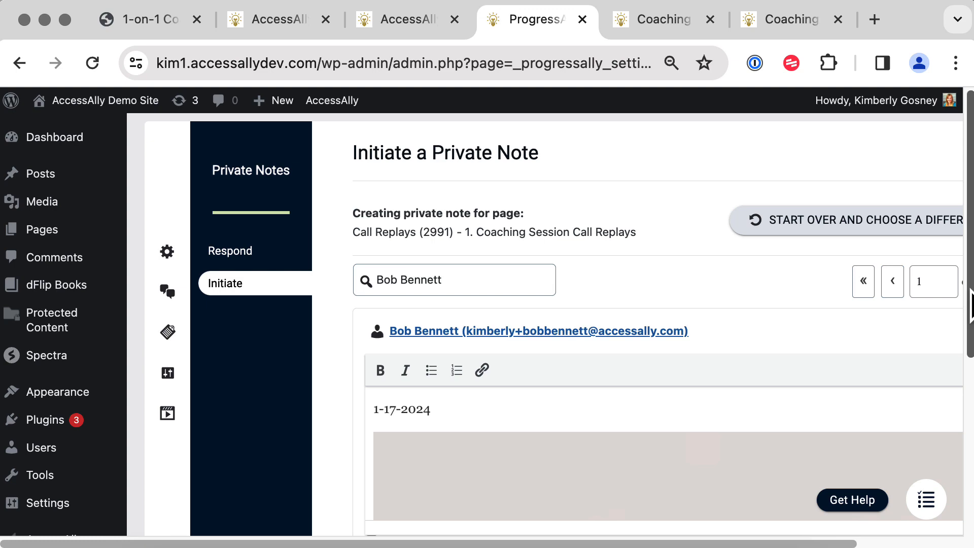
pyautogui.moveTo(970, 307); pyautogui.dragTo(970, 413)
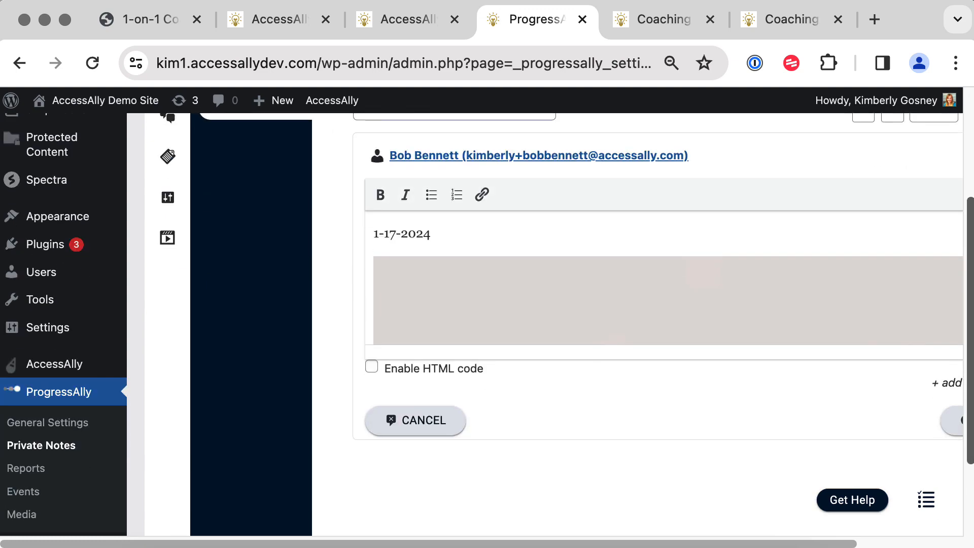
pyautogui.click(372, 233)
pyautogui.press('Return')
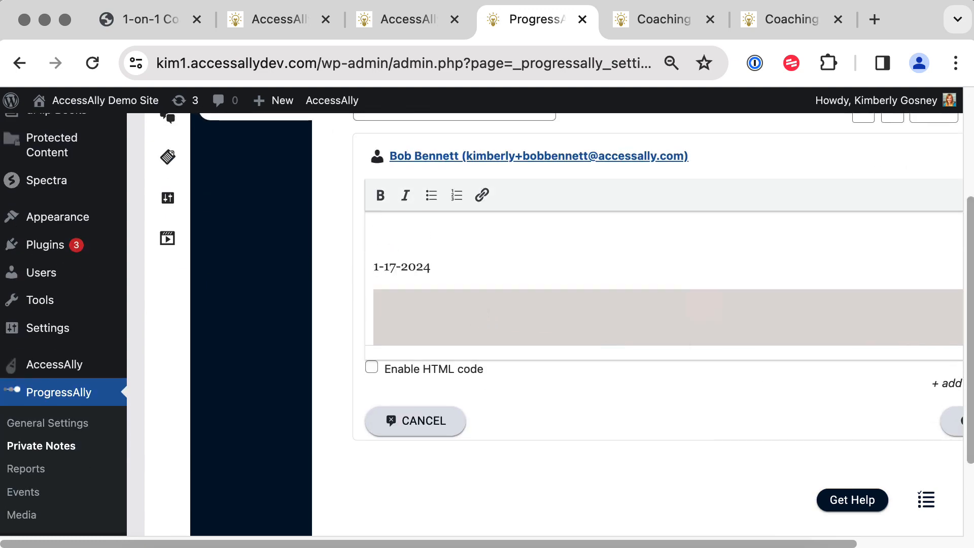
pyautogui.press('Return')
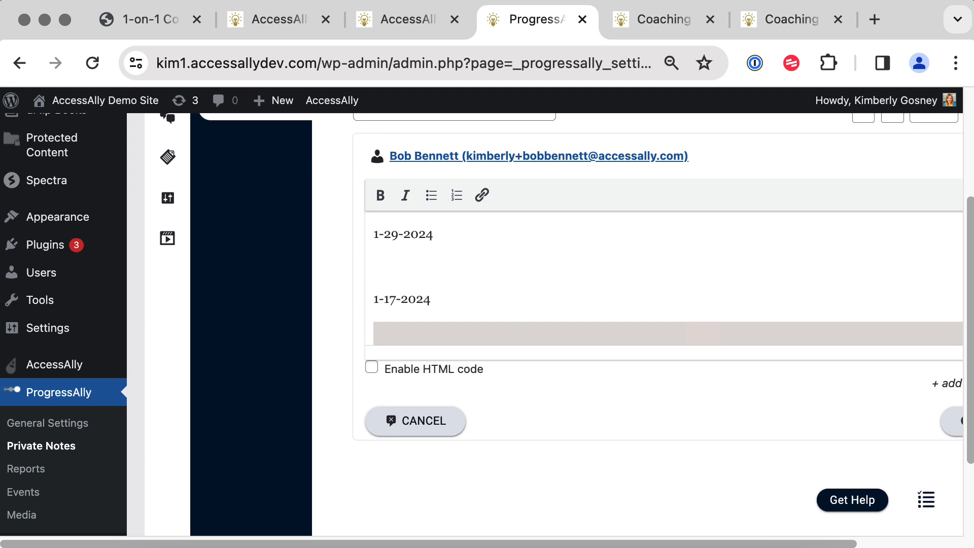
pyautogui.write('Call Replay')
pyautogui.press('BackSpace')
pyautogui.press('BackSpace')
pyautogui.press('BackSpace')
pyautogui.press('BackSpace')
pyautogui.press('BackSpace')
pyautogui.press('BackSpace')
pyautogui.press('BackSpace')
pyautogui.press('BackSpace')
pyautogui.press('BackSpace')
pyautogui.press('BackSpace')
pyautogui.press('BackSpace')
pyautogui.write('lick here to watch ')
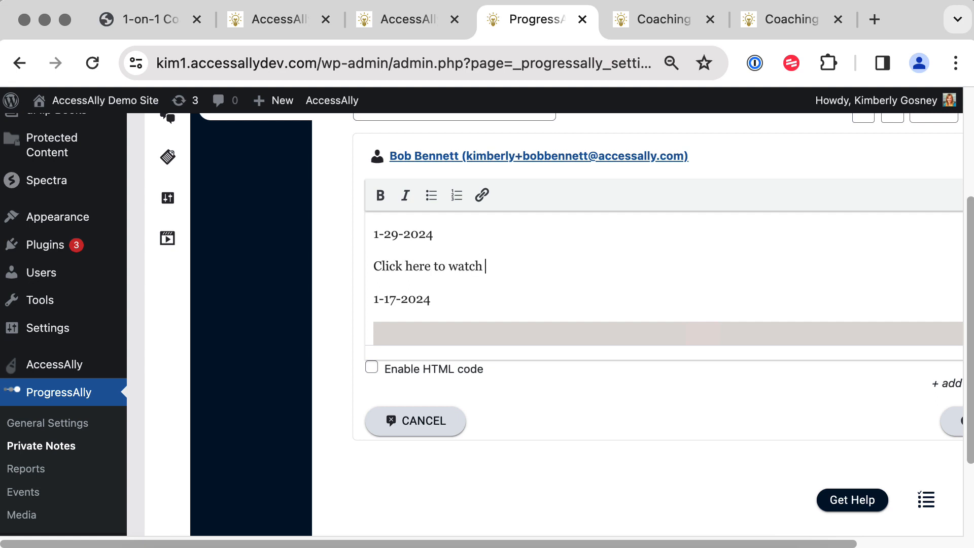
pyautogui.write('your call replay.')
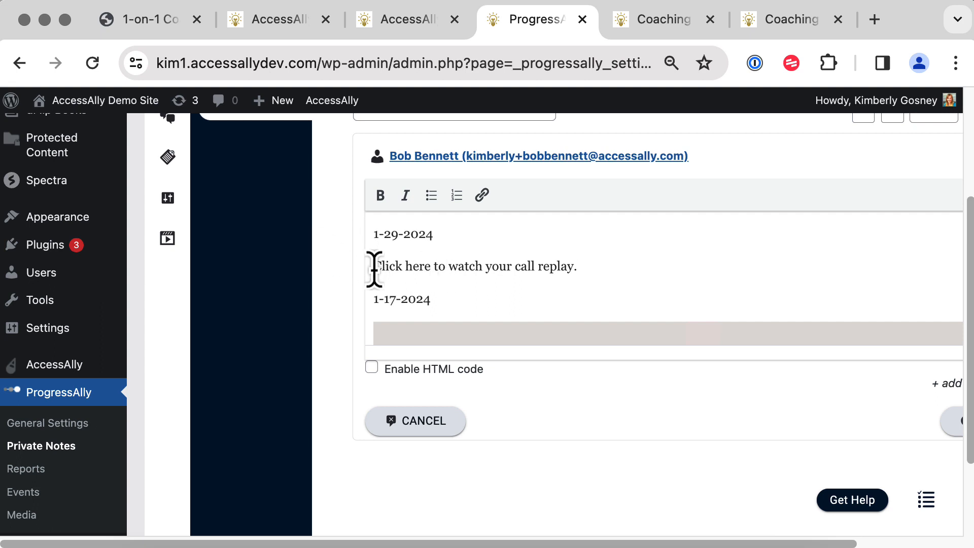
pyautogui.moveTo(374, 269); pyautogui.dragTo(431, 267)
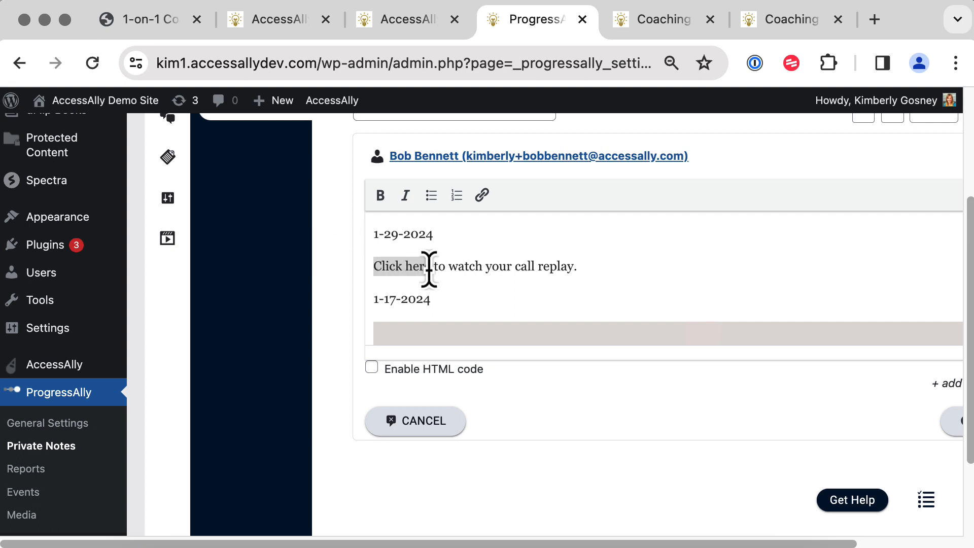
# Turn 'Click here' into a # link that opens in a new tab, then save the private note.
pyautogui.click(480, 205)
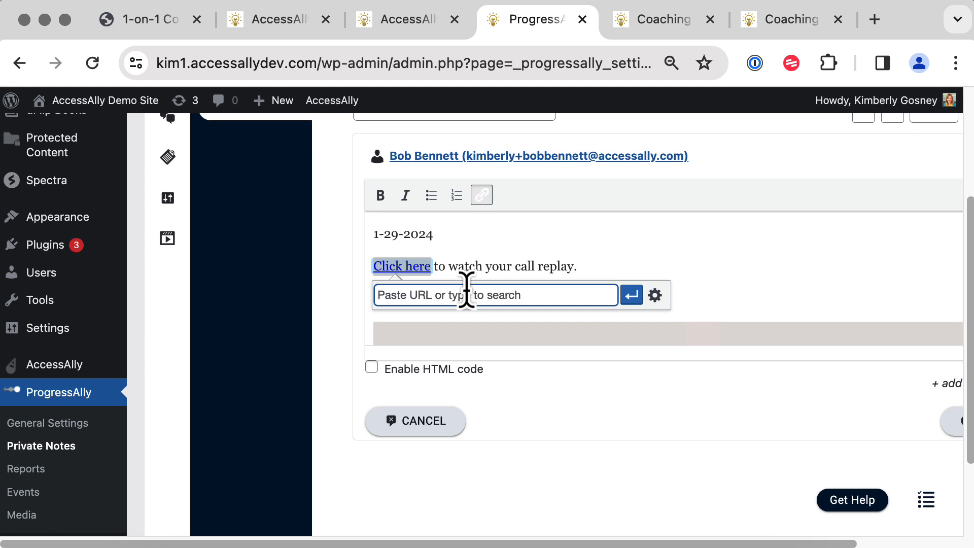
pyautogui.write('#')
pyautogui.click(658, 298)
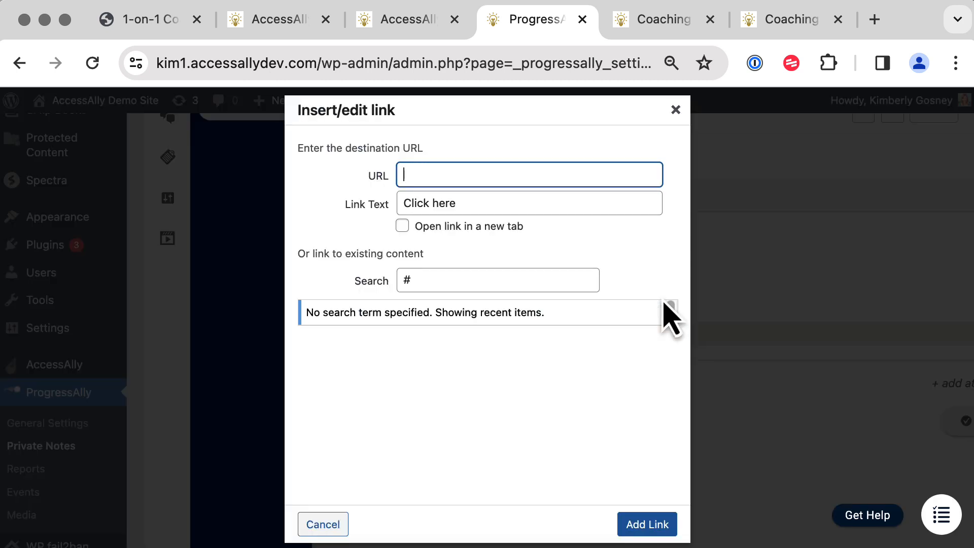
pyautogui.write('#')
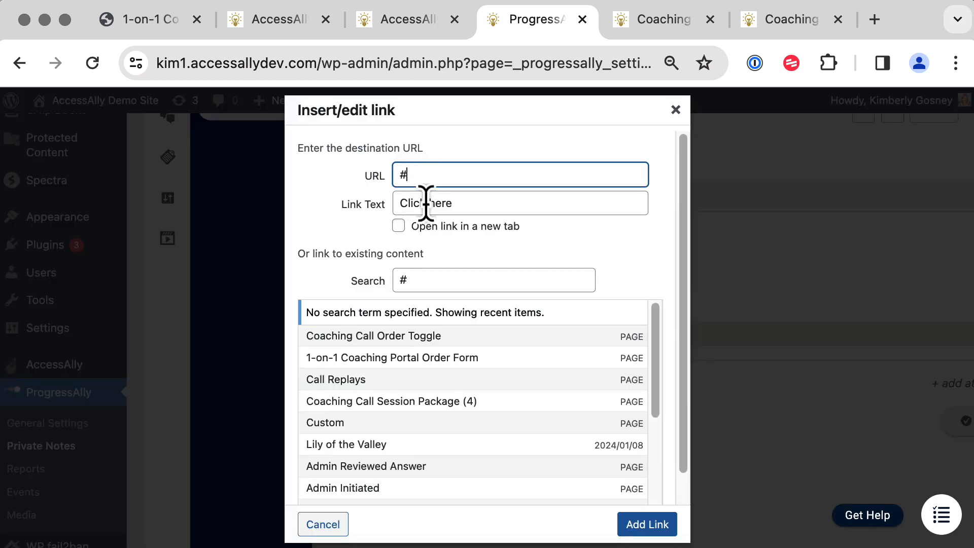
pyautogui.click(398, 225)
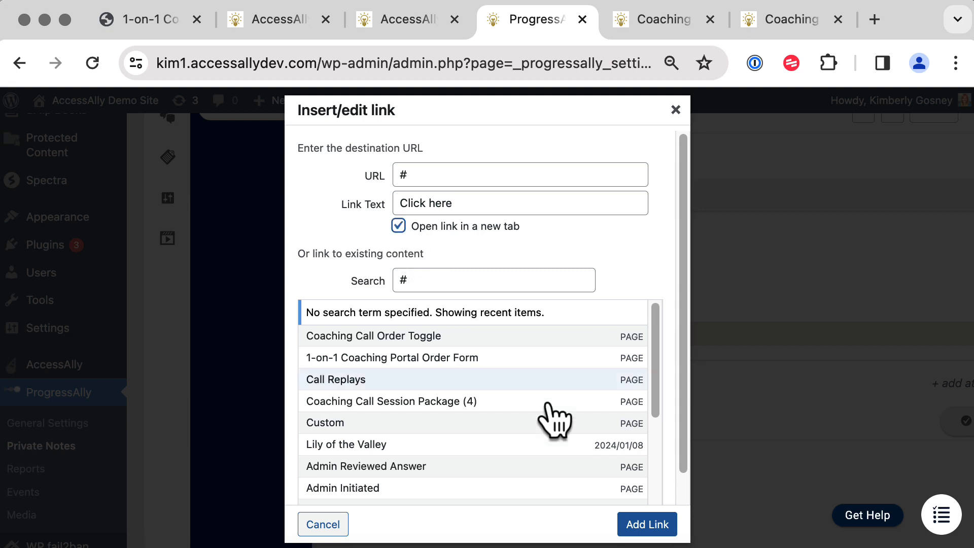
pyautogui.click(634, 524)
pyautogui.click(641, 268)
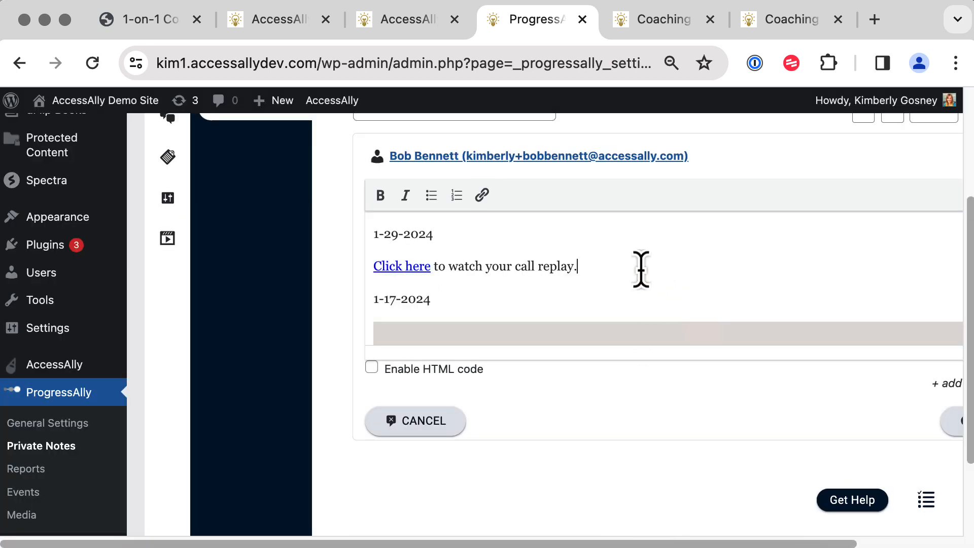
pyautogui.click(947, 428)
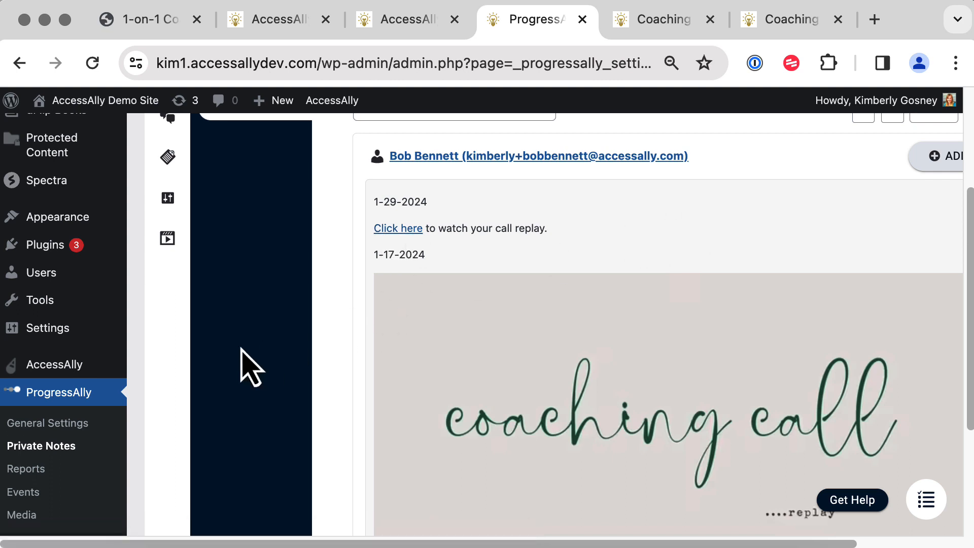
pyautogui.scroll(-3, 251, 368)
# Search for the member by full name in AccessAlly Members and select them.
pyautogui.moveTo(81, 310)
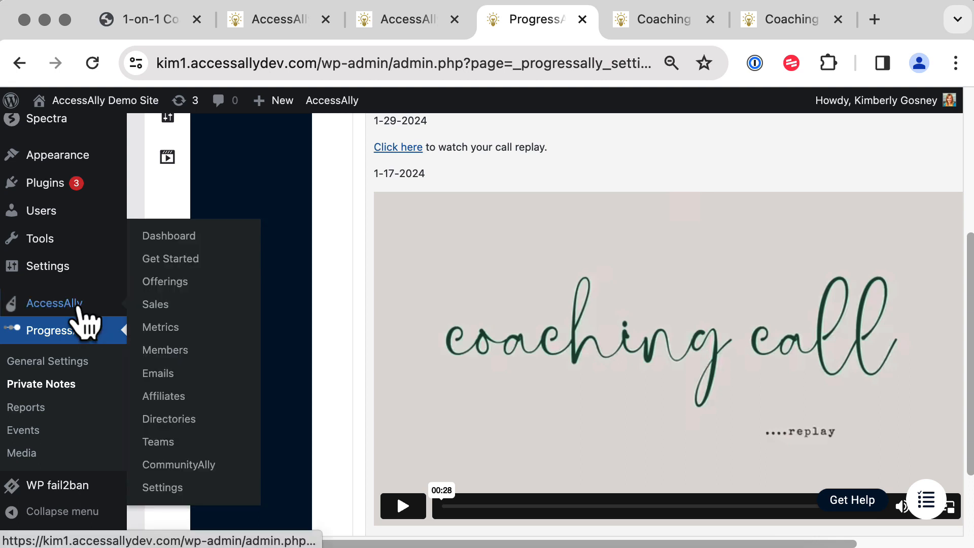
pyautogui.click(176, 354)
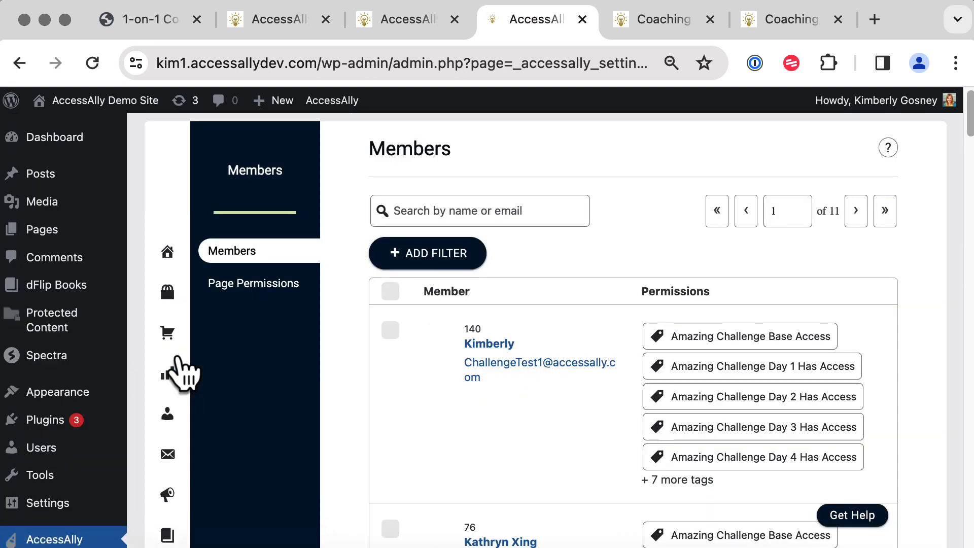
pyautogui.click(526, 217)
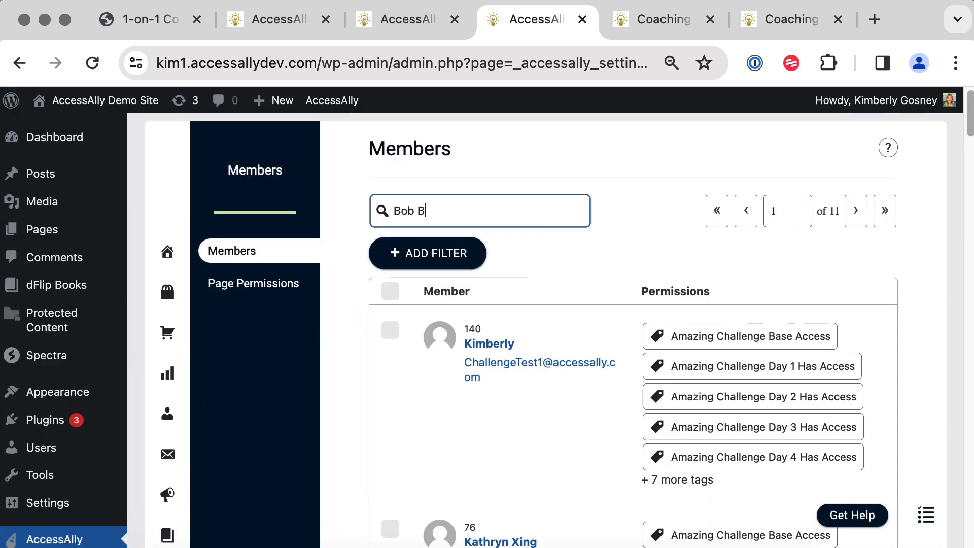
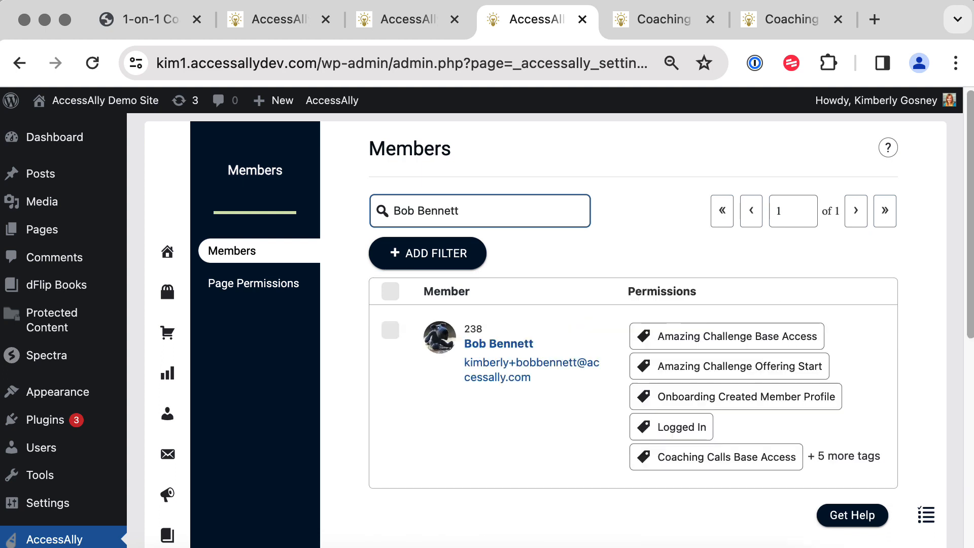
pyautogui.click(390, 330)
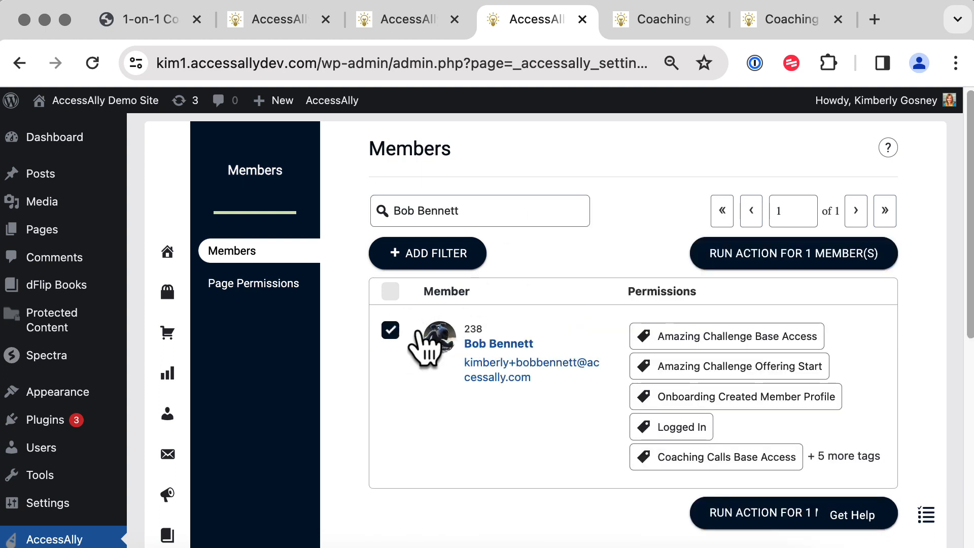
# Run custom operation '98. 1-on-1 Session Complete' on the member with note 1-29-2024.
pyautogui.click(735, 261)
pyautogui.click(294, 235)
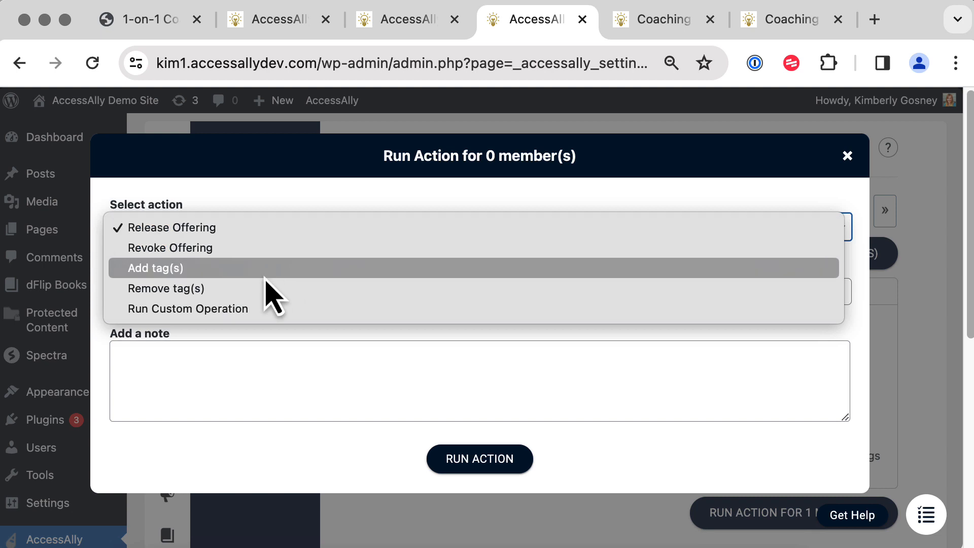
pyautogui.click(245, 309)
pyautogui.click(249, 292)
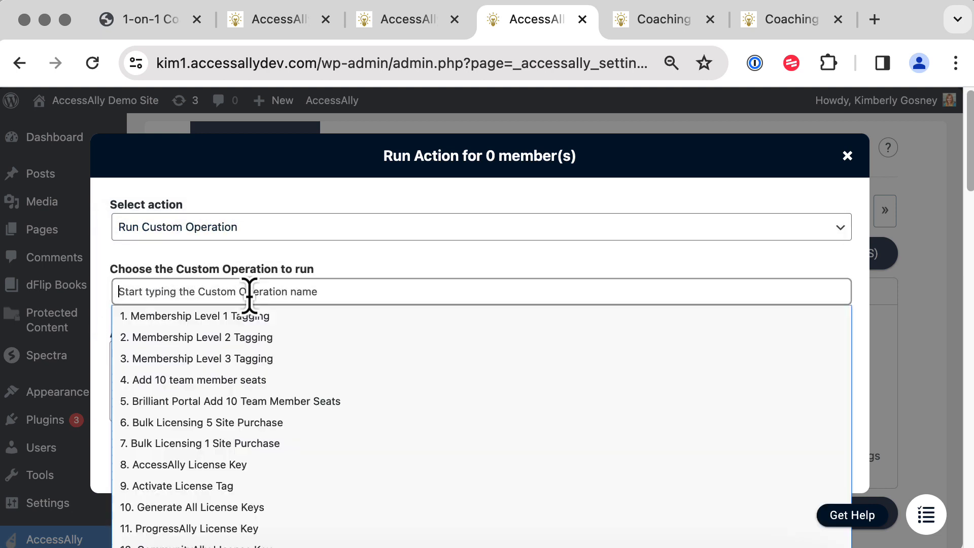
pyautogui.write('session')
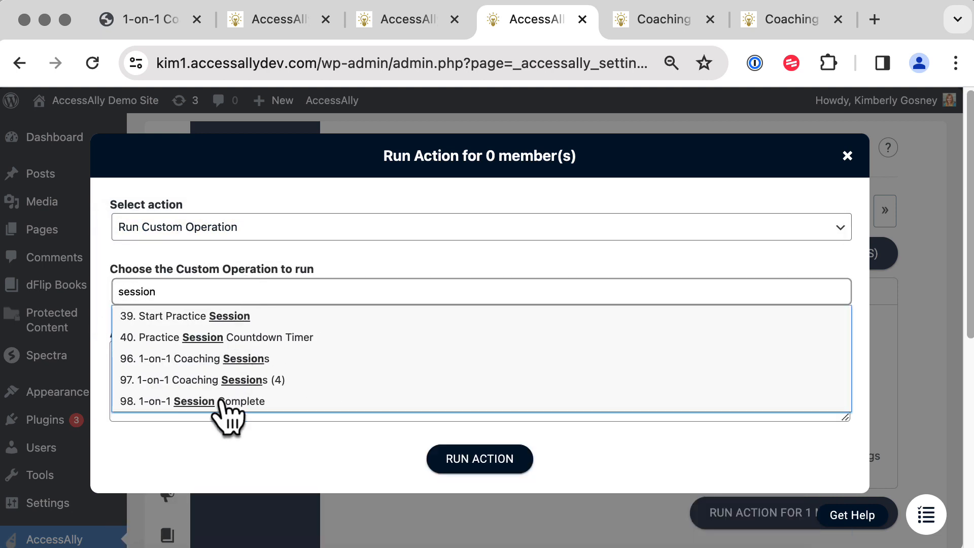
pyautogui.click(223, 402)
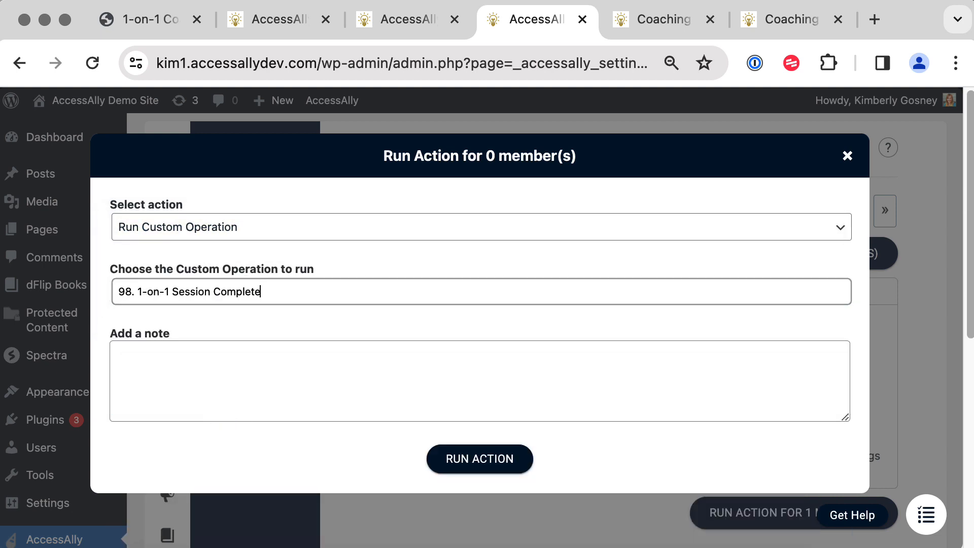
pyautogui.click(452, 394)
pyautogui.write('1-29-2024')
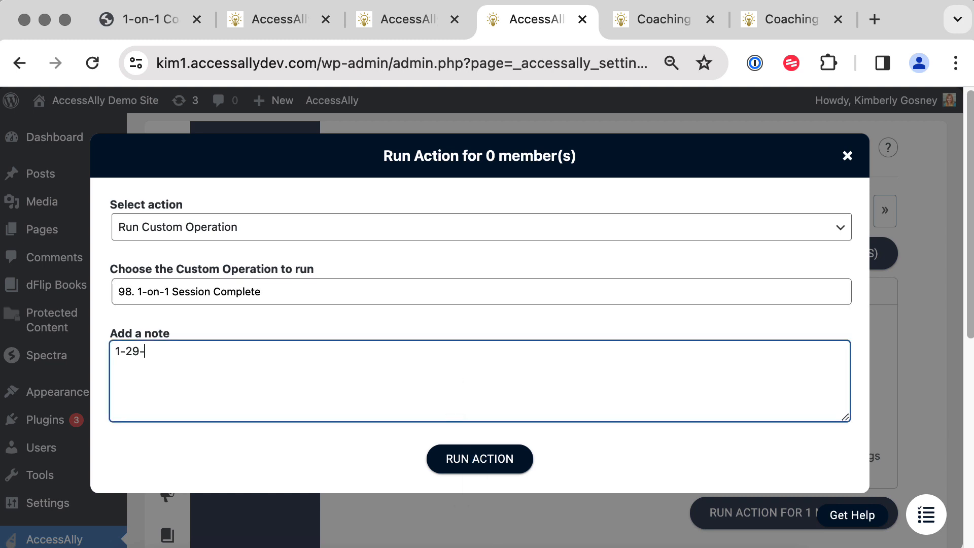
pyautogui.click(489, 464)
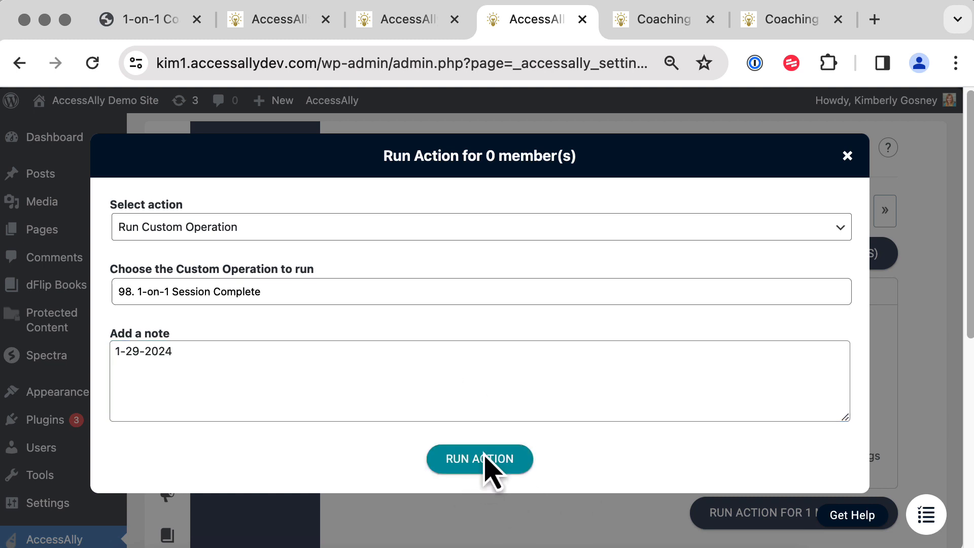